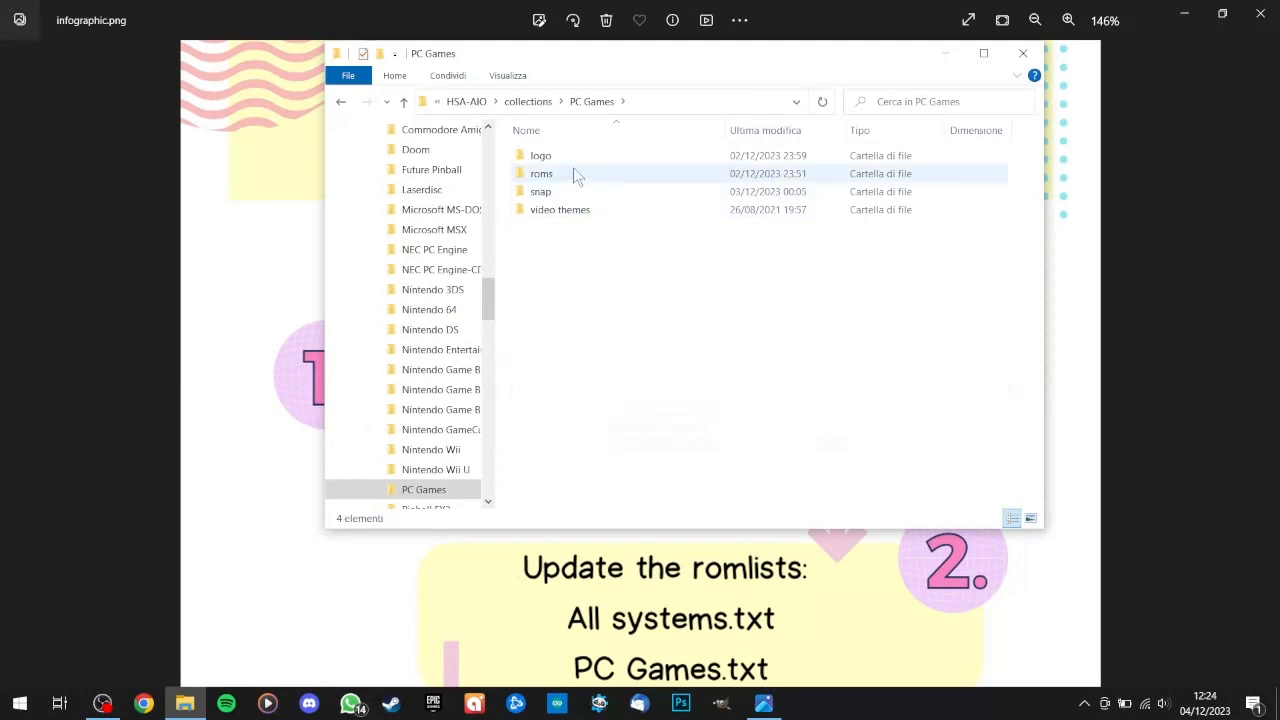
Step: Open Final Vendetta.bat for editing from the roms folder of the PC Games collection
{"action": "double_click", "coordinate": [573, 173]}
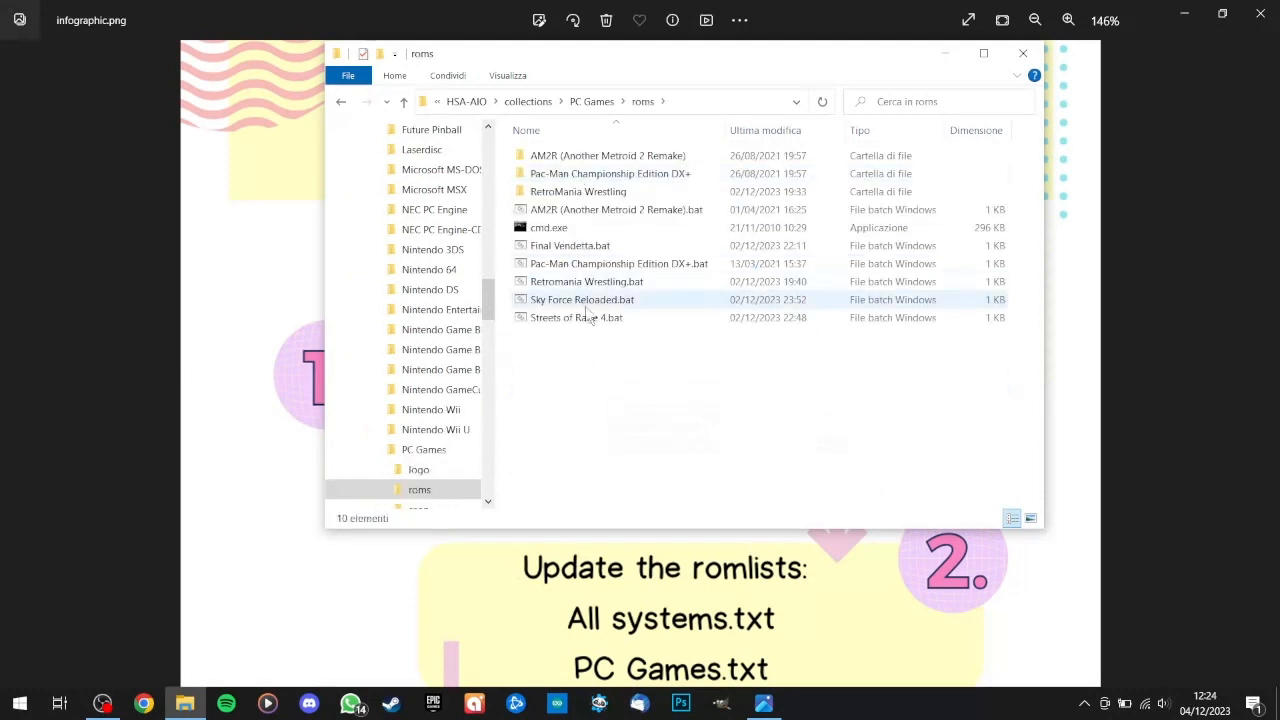
{"action": "left_click", "coordinate": [570, 253]}
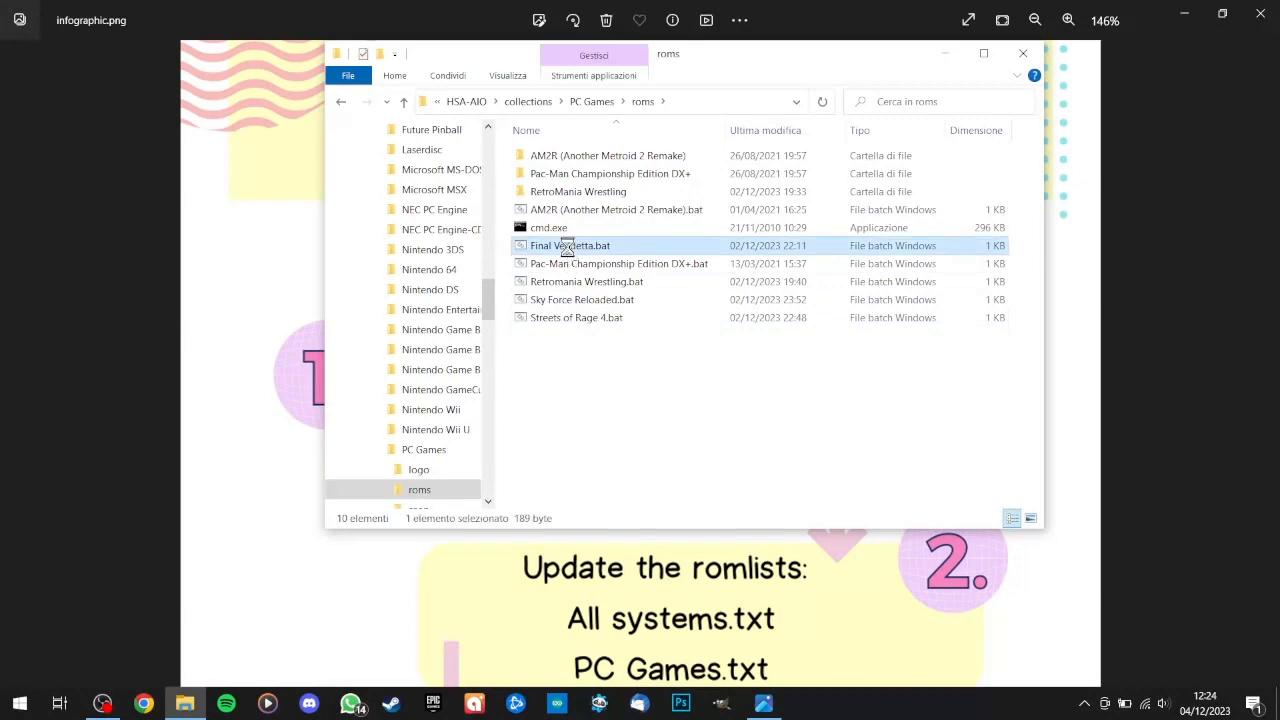
{"action": "right_click", "coordinate": [570, 254]}
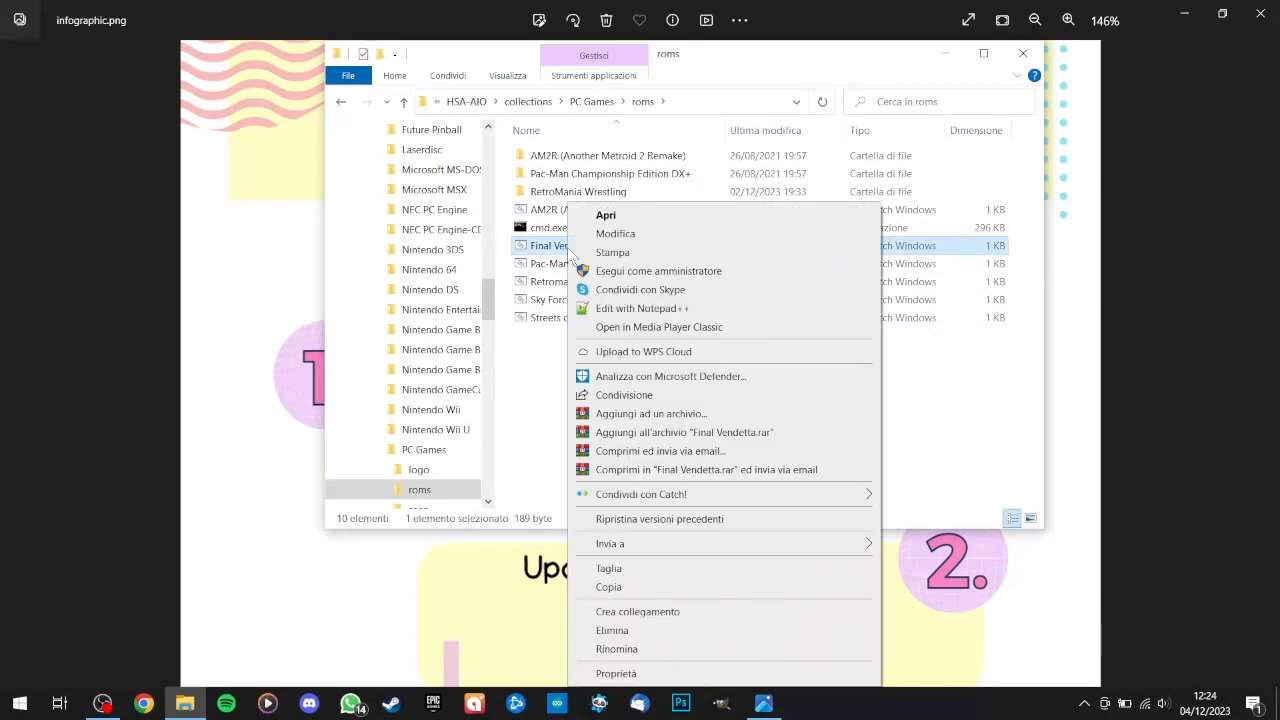
{"action": "left_click", "coordinate": [632, 232]}
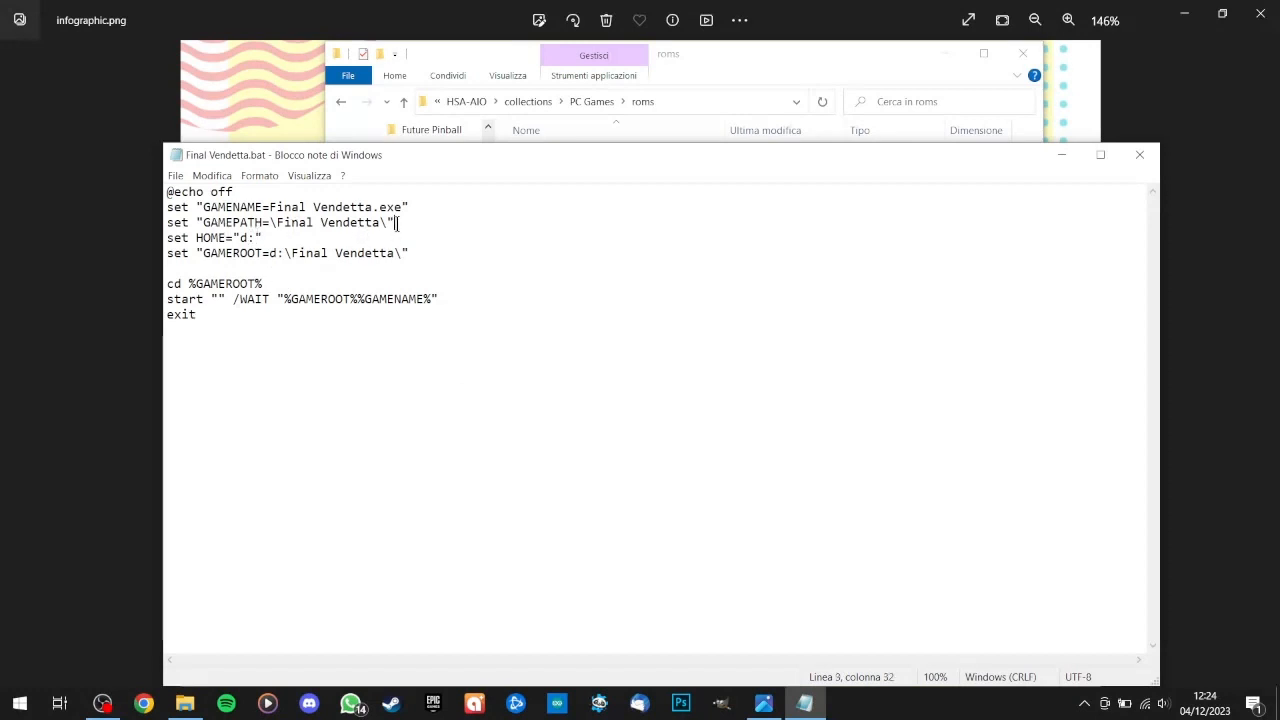
Step: Add a blank line below the GAMEPATH line, highlight the launch commands, and close Final Vendetta.bat without saving
{"action": "key", "text": "Return"}
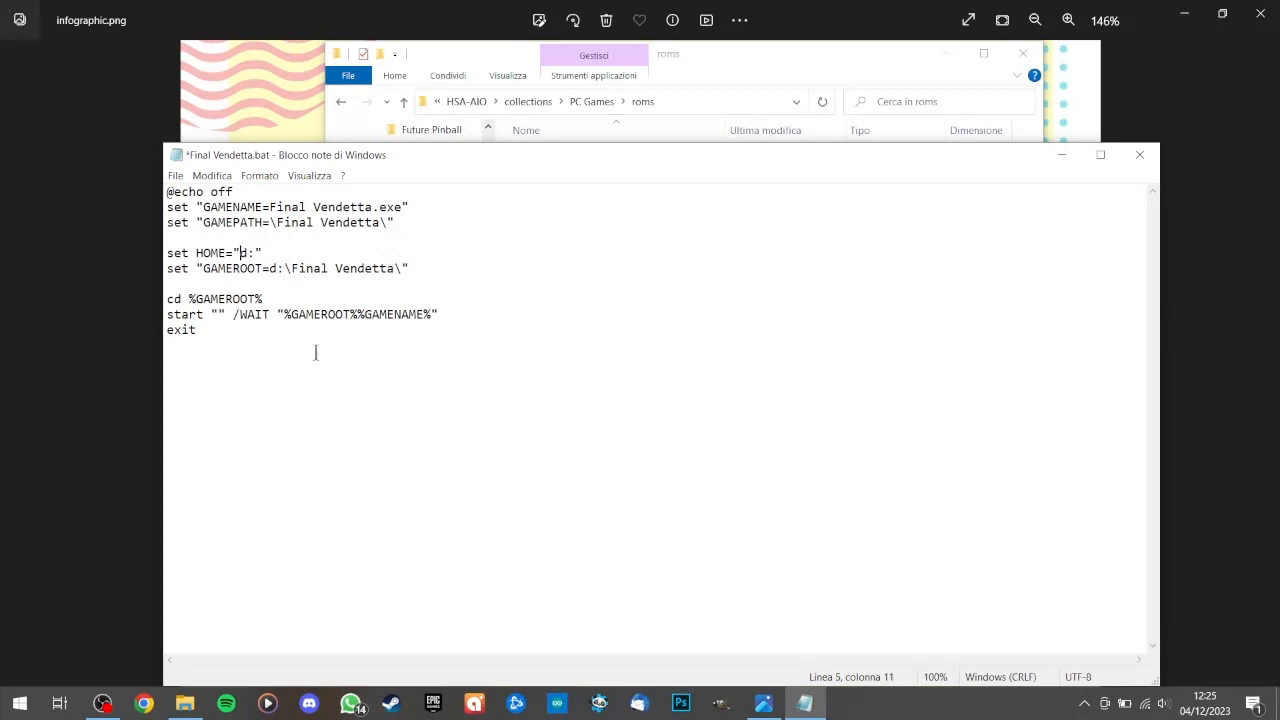
{"action": "left_click_drag", "start_coordinate": [192, 283], "coordinate": [276, 331]}
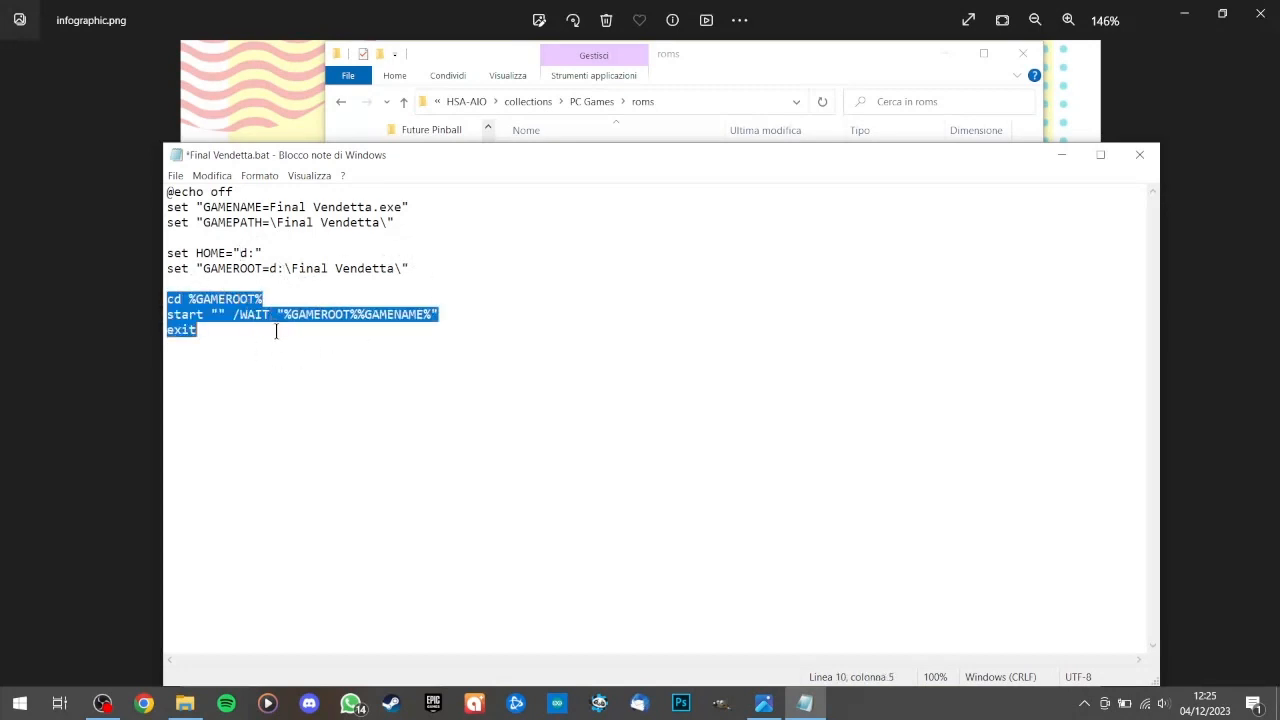
{"action": "left_click", "coordinate": [1141, 156]}
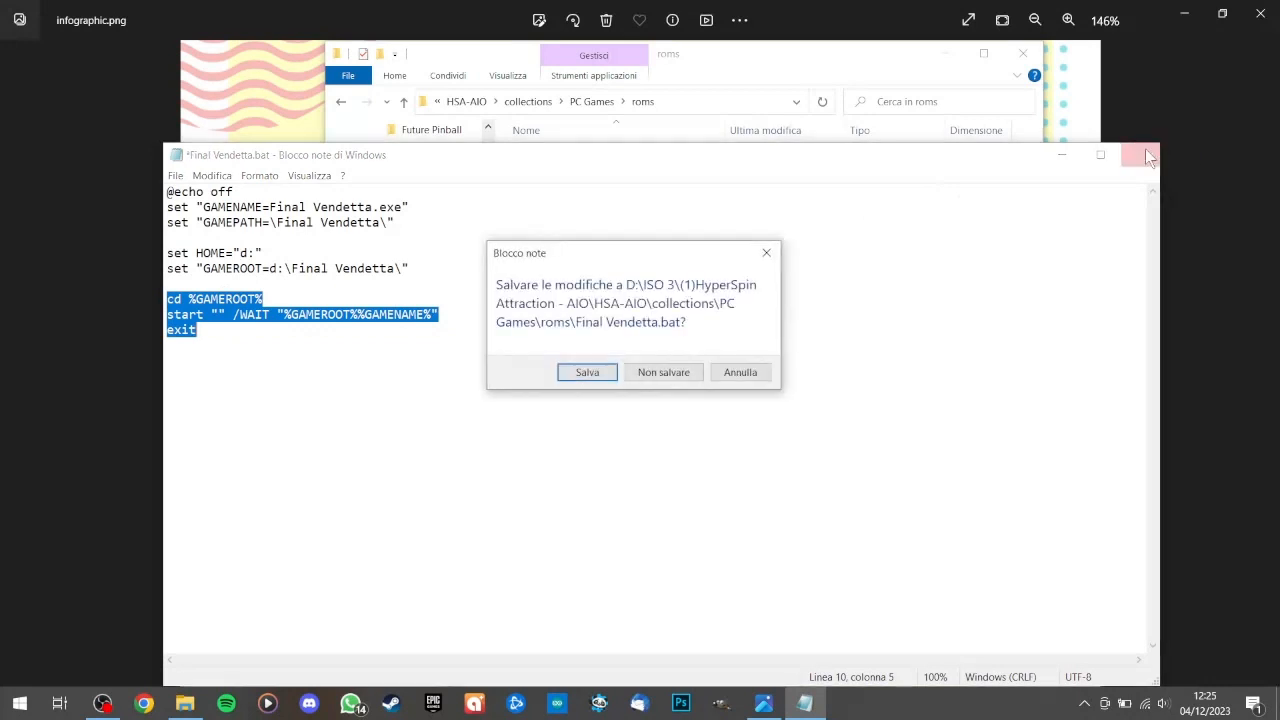
{"action": "left_click", "coordinate": [686, 378]}
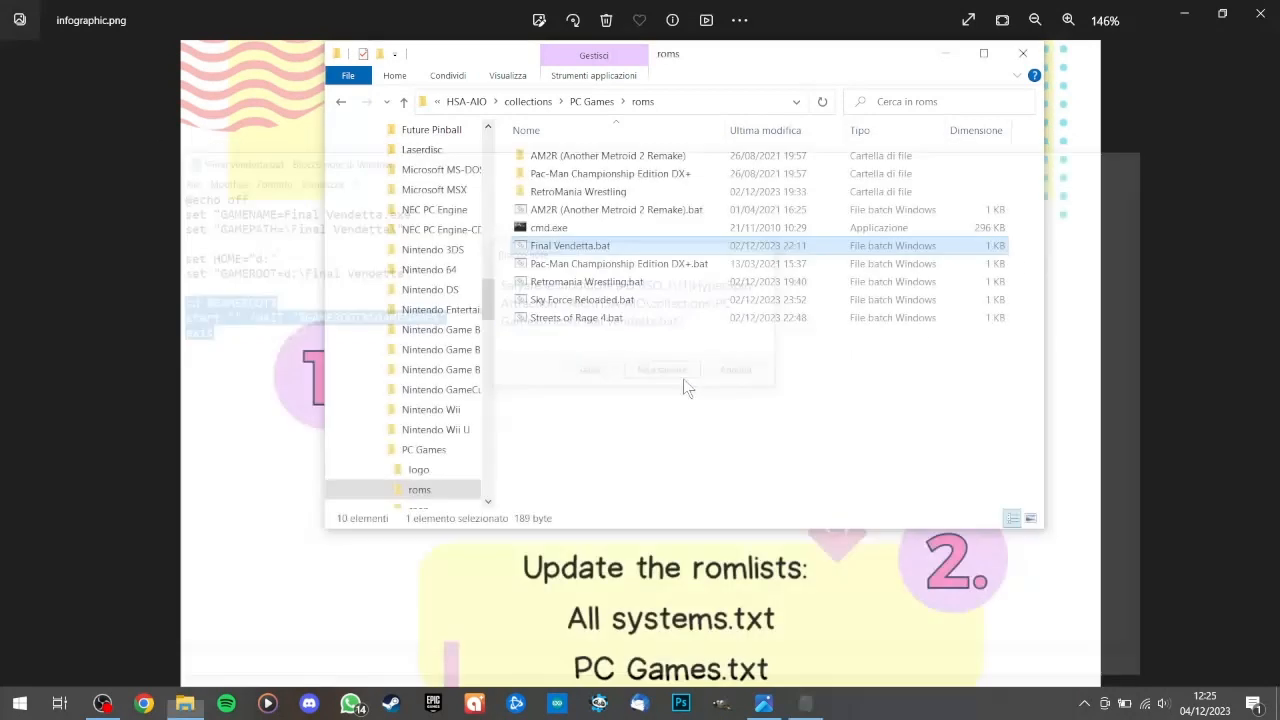
Step: Check the AM2R and Pac-Man Championship Edition DX+ batch files and consult the eight-step infographic
{"action": "left_click", "coordinate": [577, 221]}
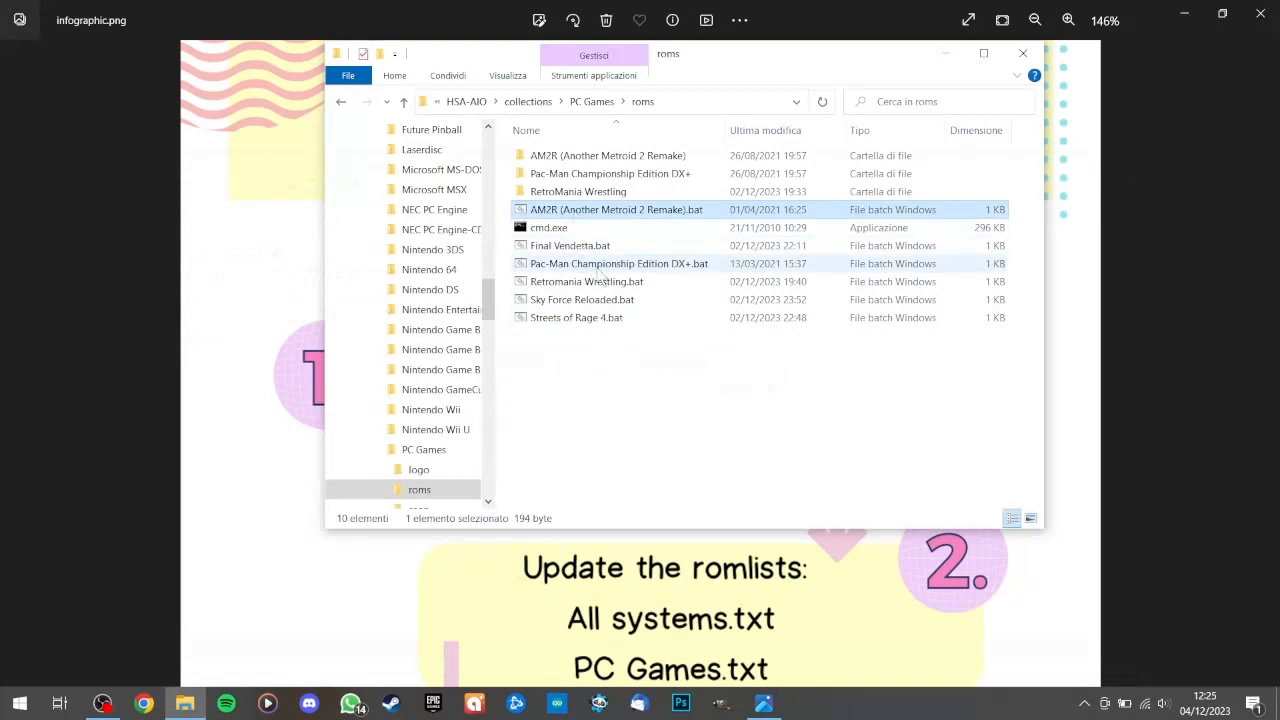
{"action": "left_click", "coordinate": [599, 265]}
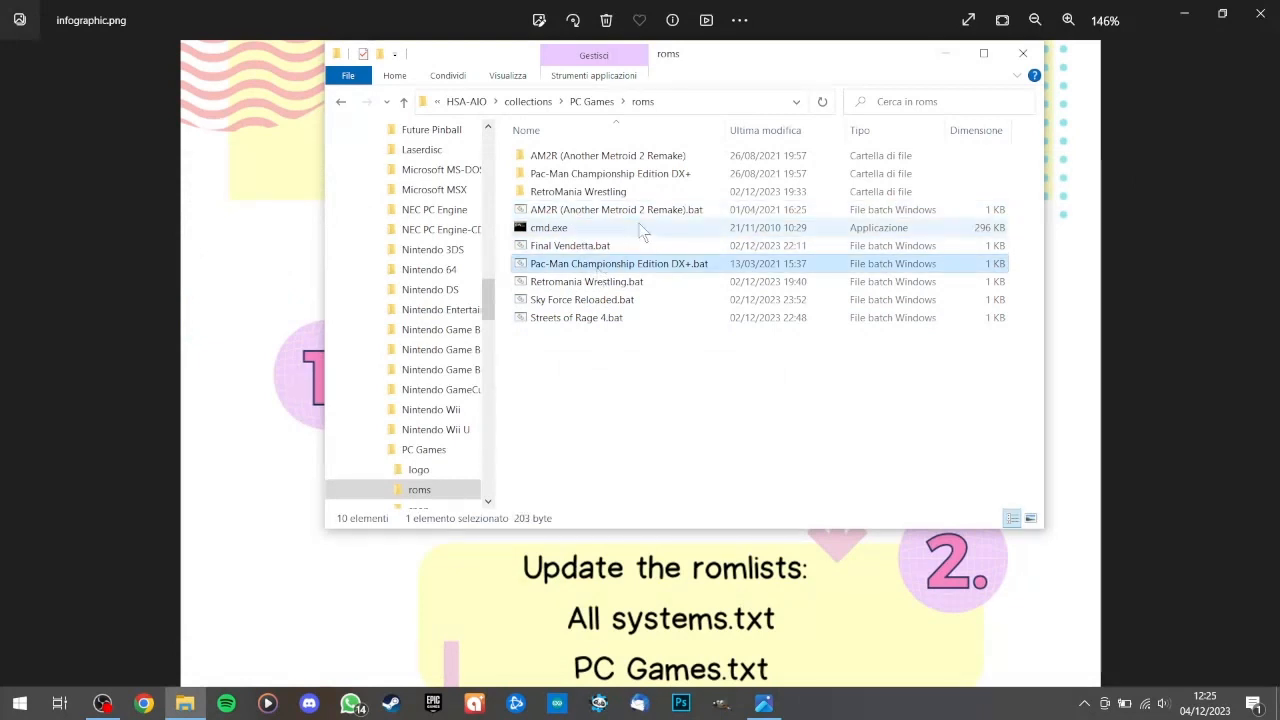
{"action": "left_click", "coordinate": [610, 210]}
{"action": "left_click", "coordinate": [661, 268]}
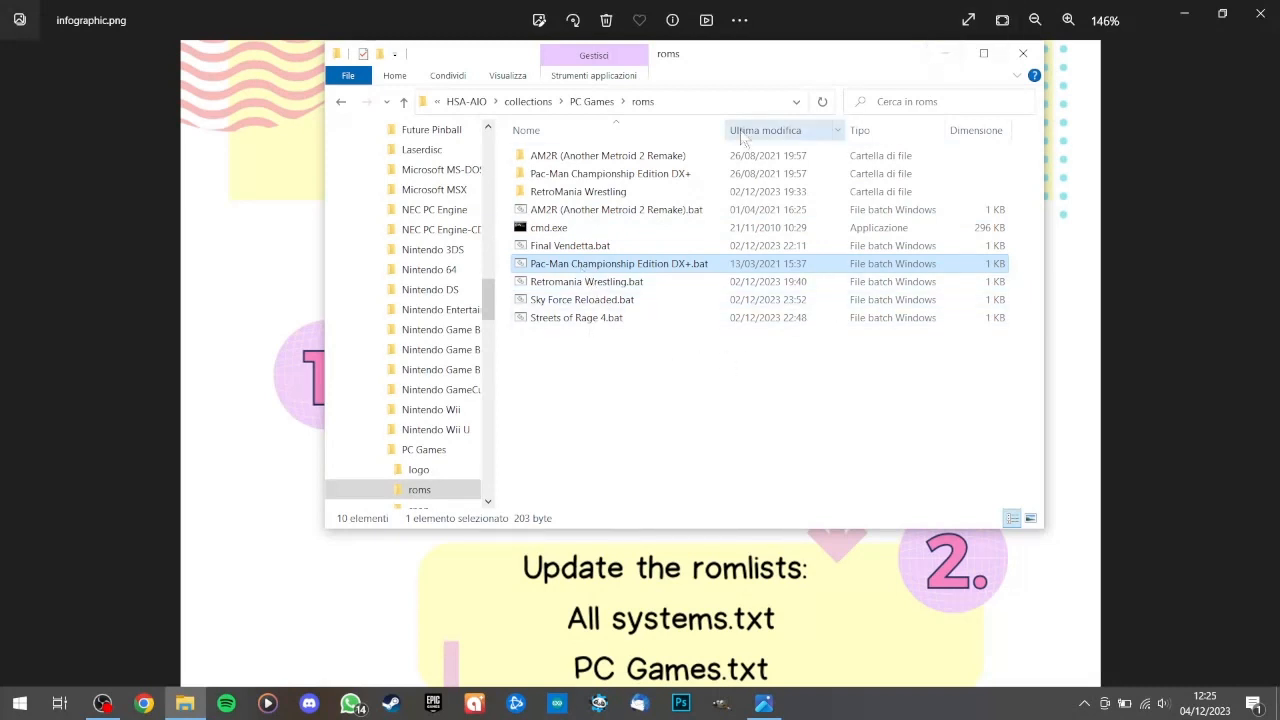
{"action": "left_click", "coordinate": [780, 38]}
{"action": "scroll", "coordinate": [837, 460], "scroll_direction": "down", "scroll_amount": 4}
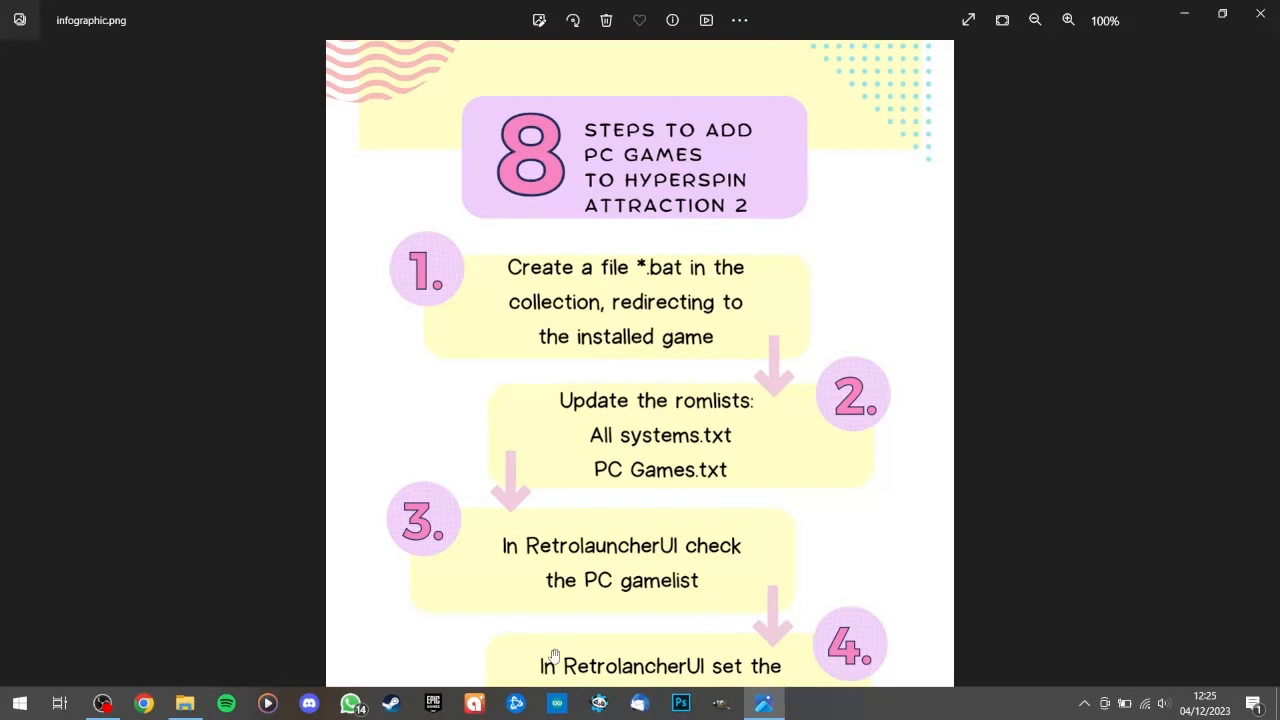
Step: Go back to the file explorer, move up to the HSA-AIO folder and open its romlists folder
{"action": "left_click", "coordinate": [184, 704]}
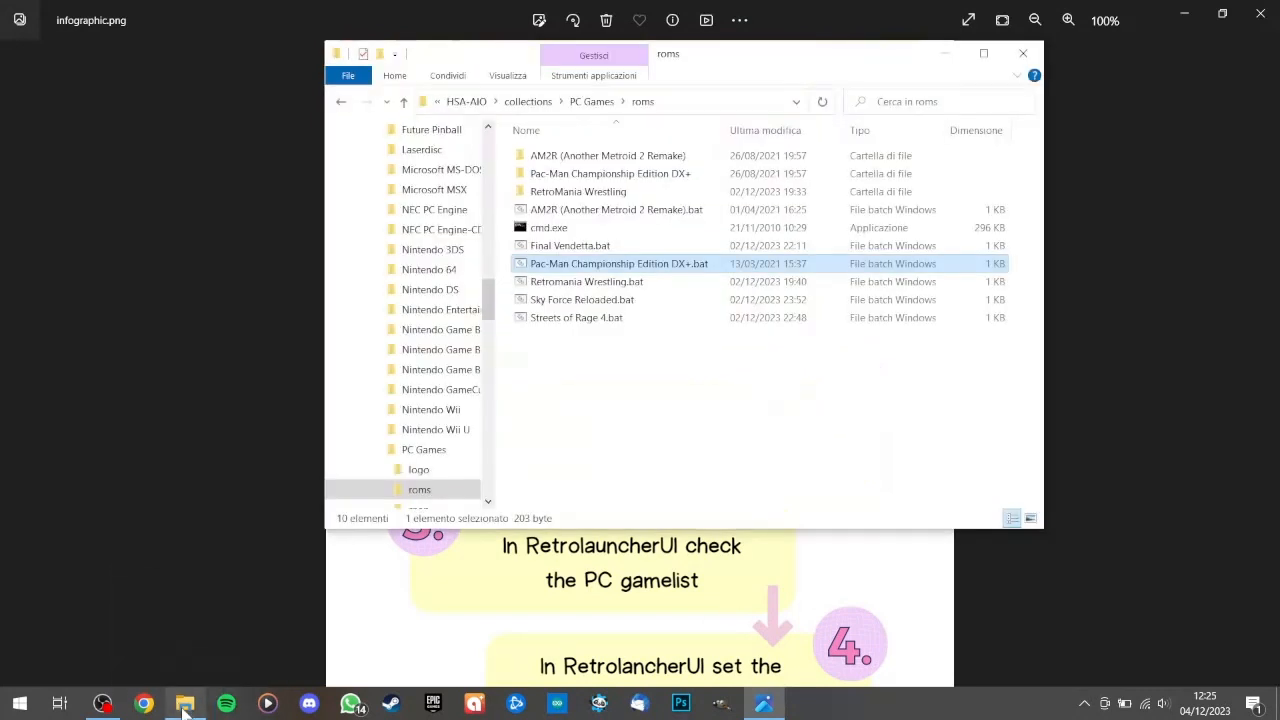
{"action": "left_click", "coordinate": [405, 105]}
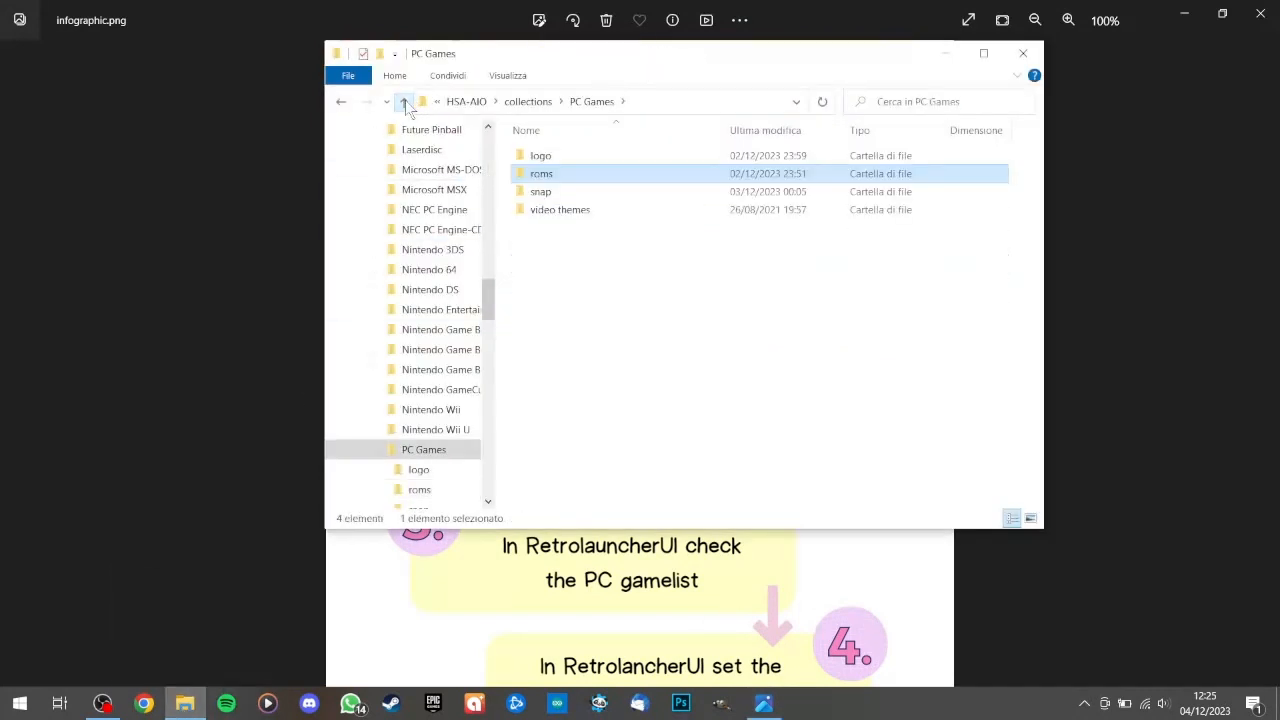
{"action": "left_click", "coordinate": [405, 105]}
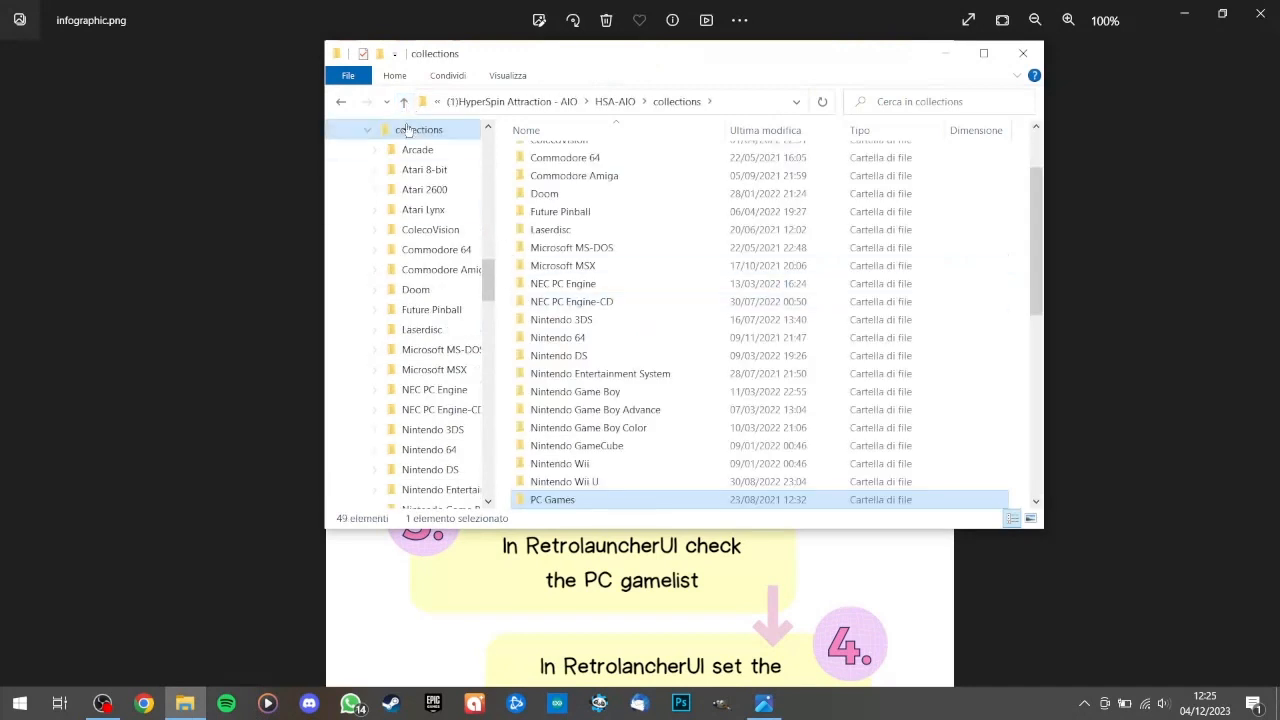
{"action": "left_click", "coordinate": [406, 104]}
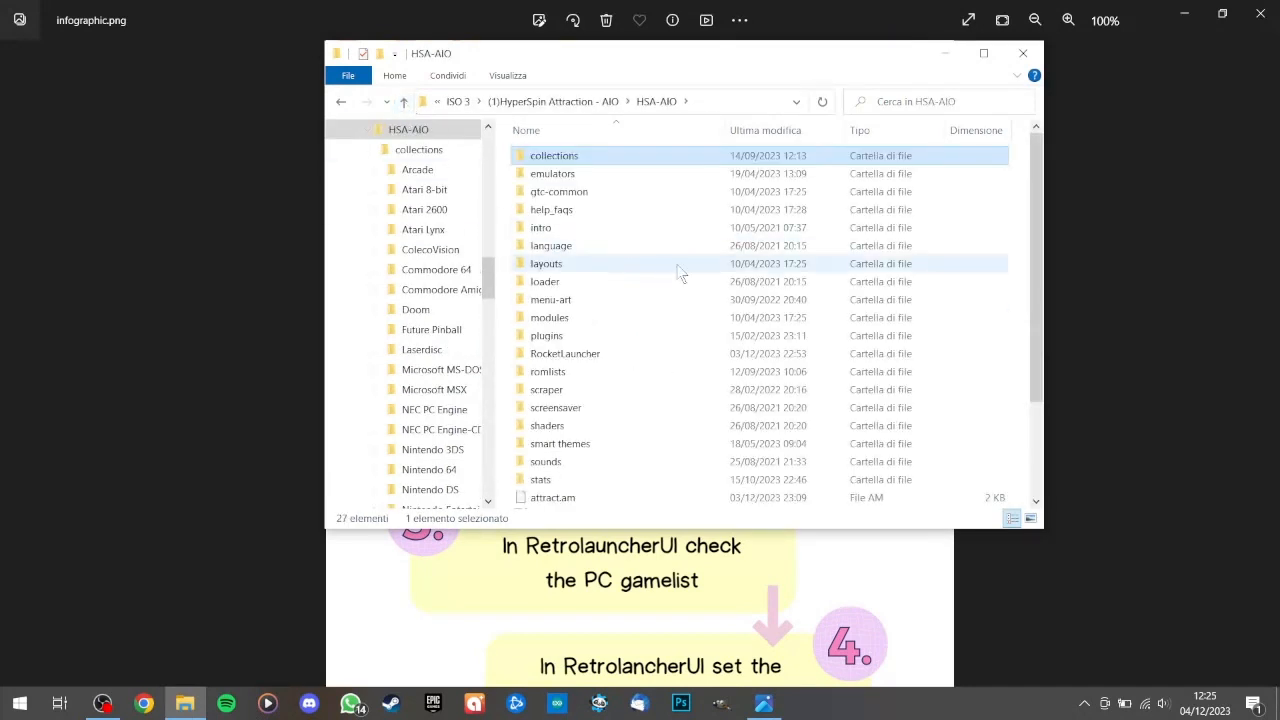
{"action": "left_click", "coordinate": [589, 376]}
{"action": "double_click", "coordinate": [589, 376]}
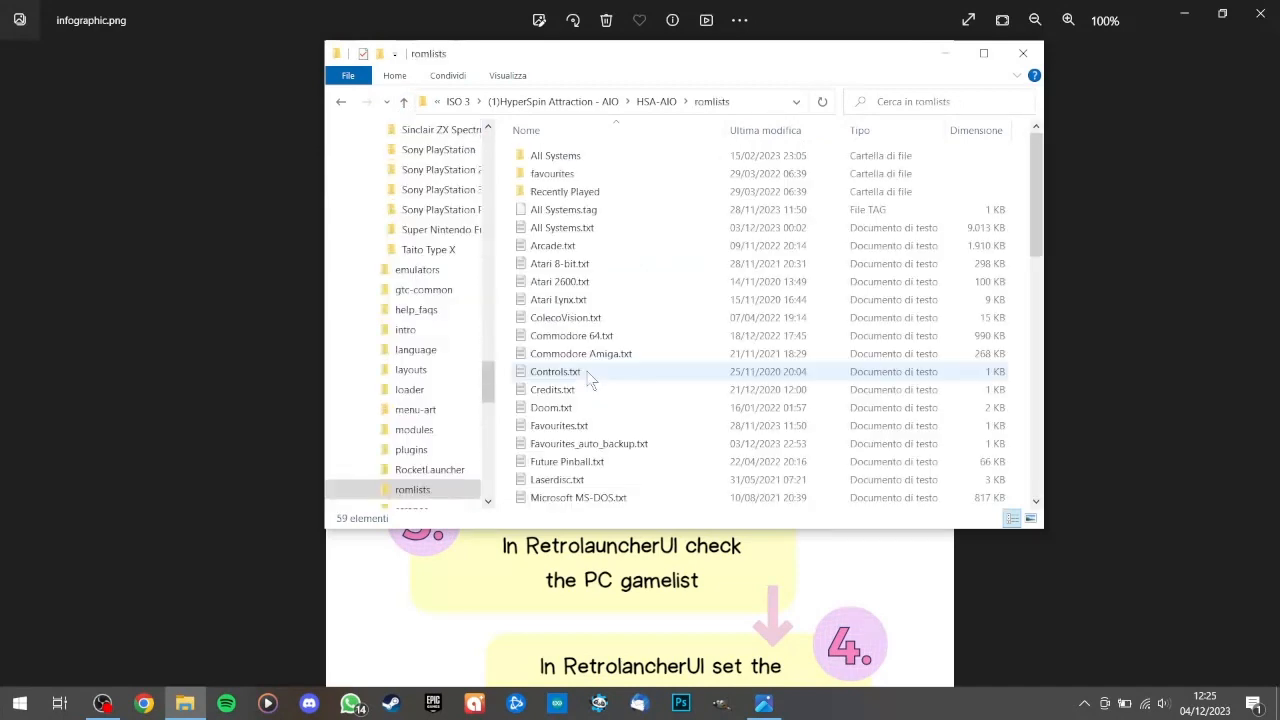
Step: Open All Systems.txt and search it for "final vendetta"
{"action": "double_click", "coordinate": [598, 228]}
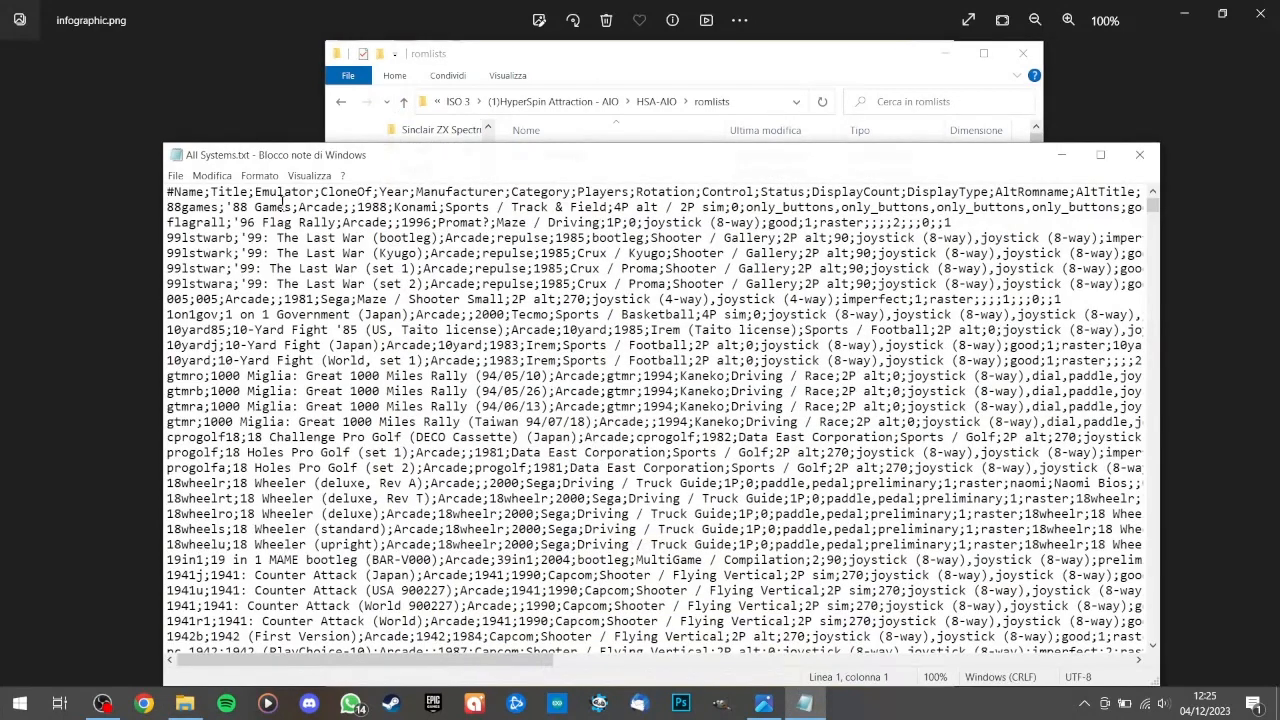
{"action": "left_click", "coordinate": [212, 175]}
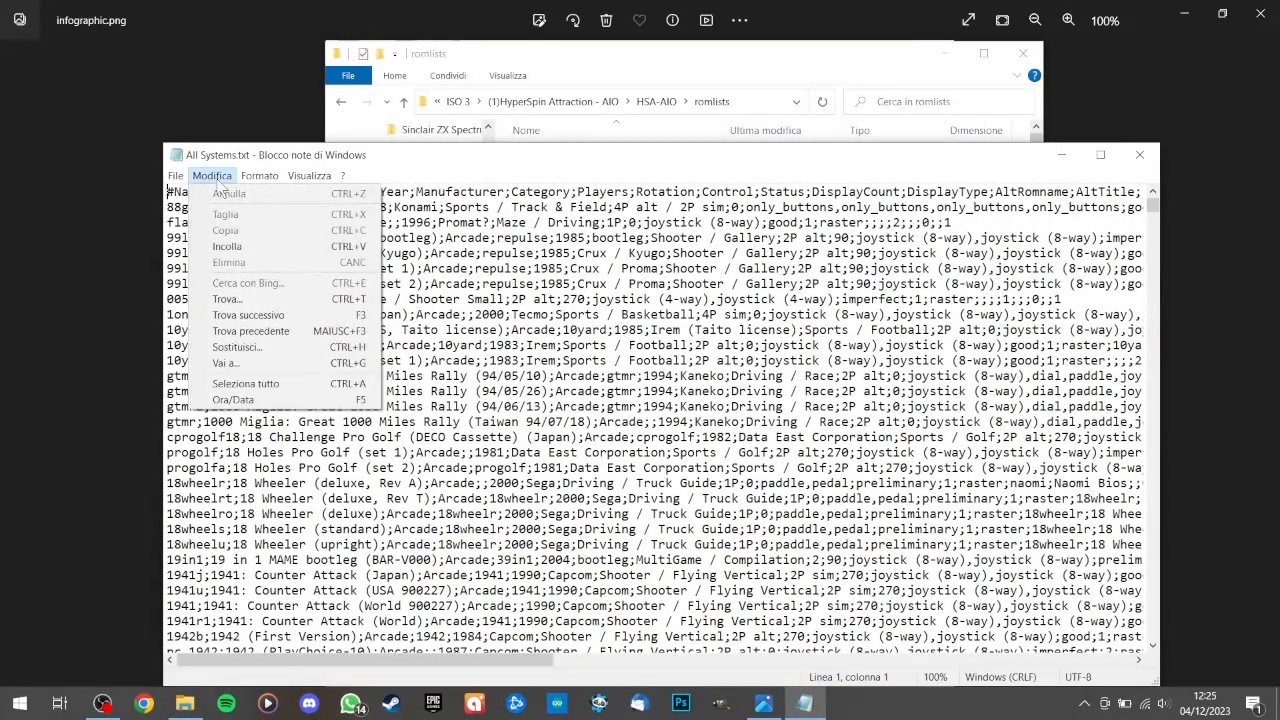
{"action": "left_click", "coordinate": [267, 298]}
{"action": "type", "text": "f"}
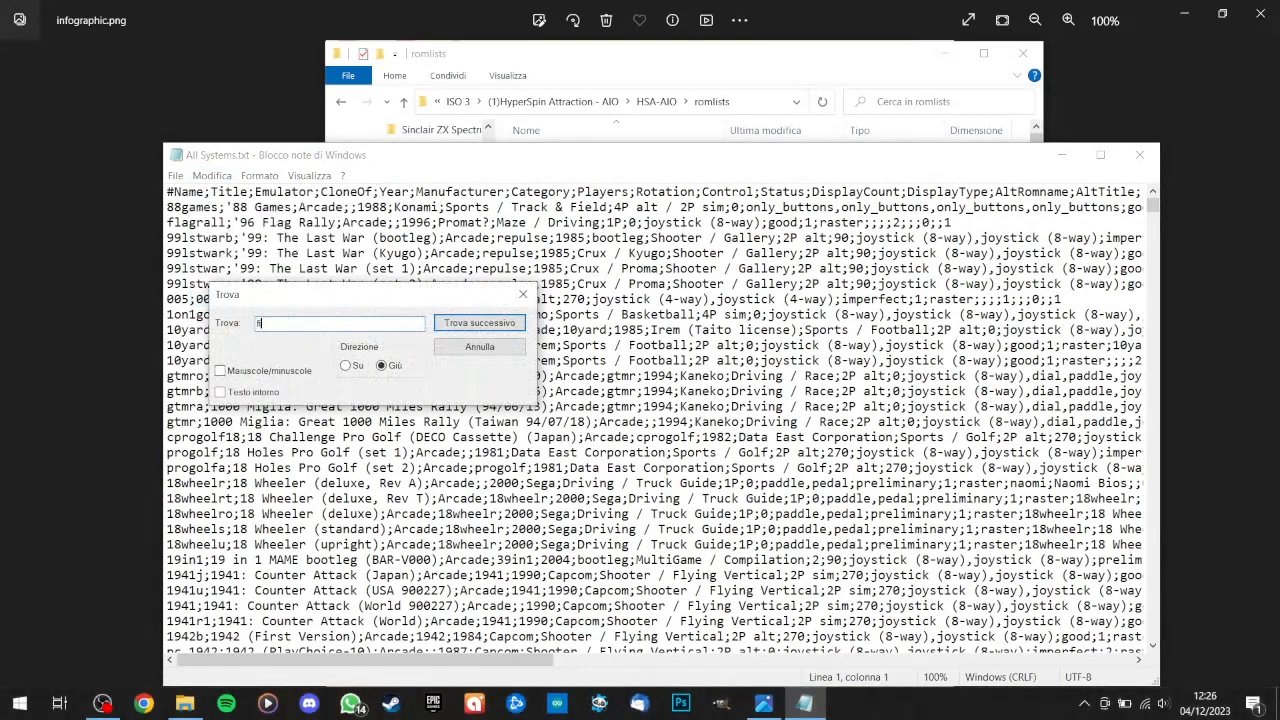
{"action": "type", "text": "inal vendetta"}
{"action": "key", "text": "Return"}
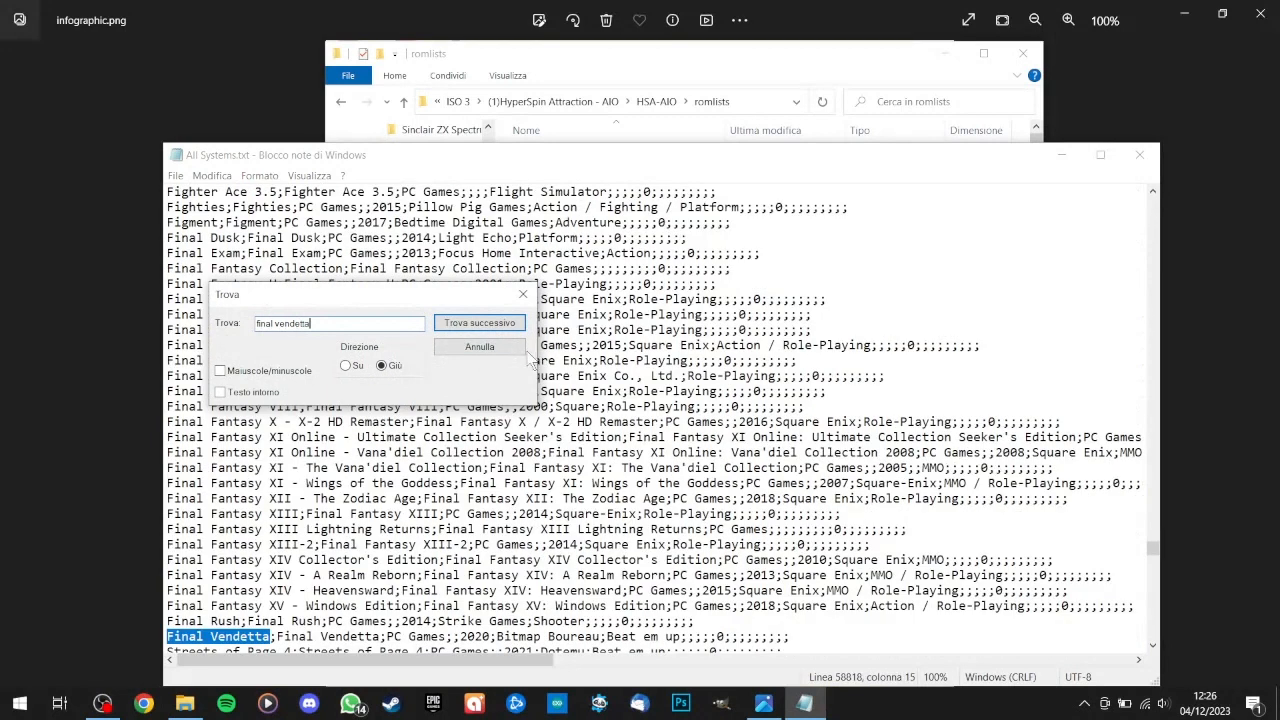
{"action": "left_click", "coordinate": [479, 346]}
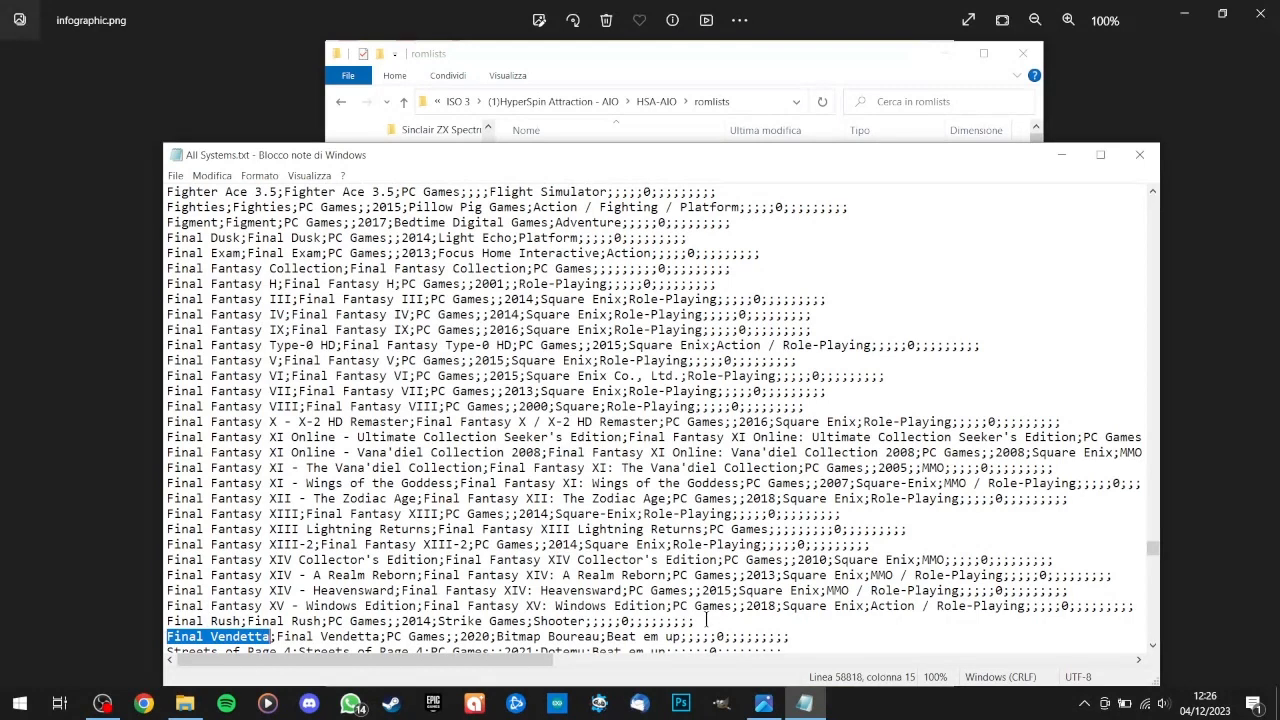
Step: Examine the Final Rush and Final Vendetta entries in All Systems.txt, including the genre field and the trailing separators
{"action": "left_click_drag", "start_coordinate": [706, 619], "coordinate": [166, 621]}
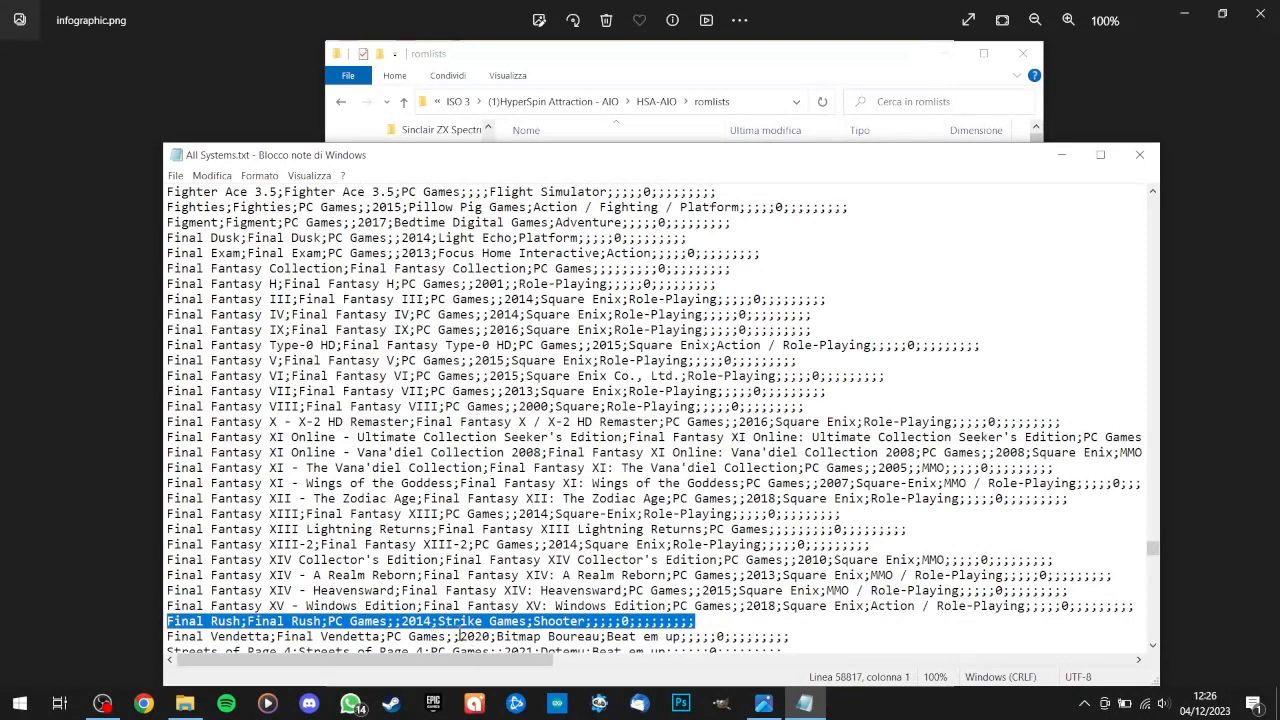
{"action": "left_click_drag", "start_coordinate": [460, 636], "coordinate": [689, 330]}
{"action": "left_click", "coordinate": [680, 330]}
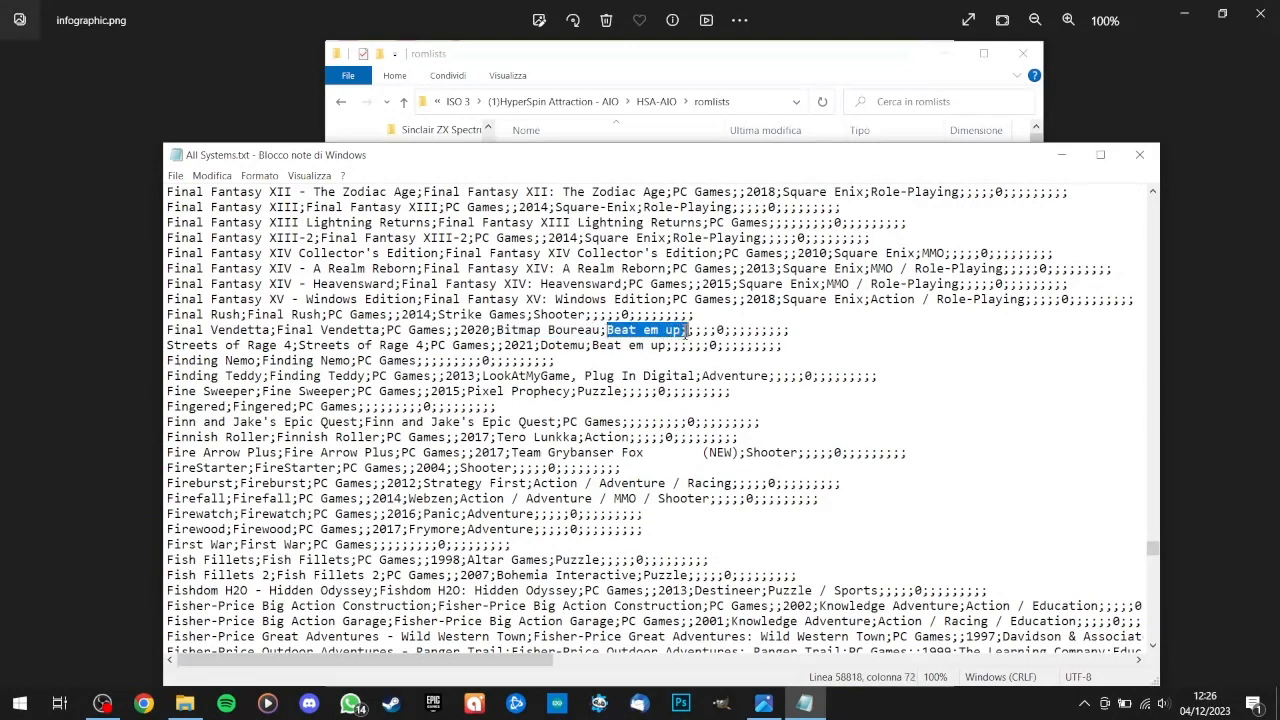
{"action": "left_click_drag", "start_coordinate": [790, 330], "coordinate": [681, 330]}
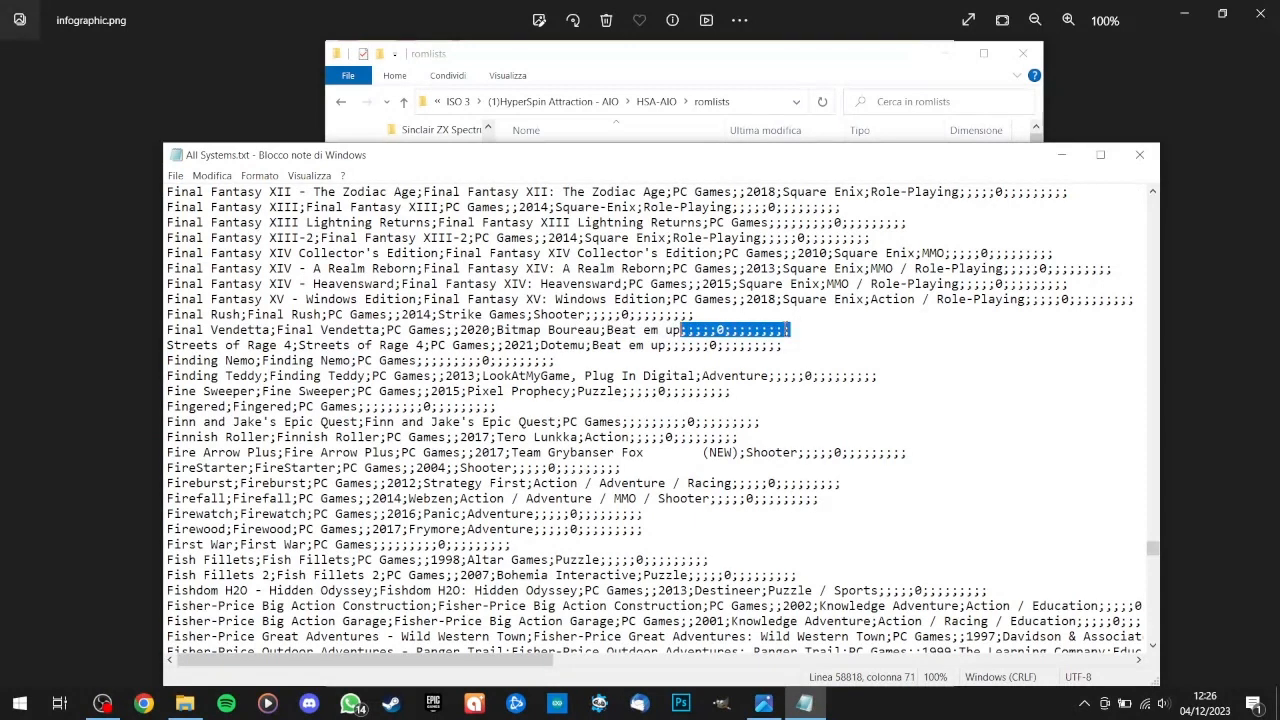
{"action": "left_click", "coordinate": [785, 344]}
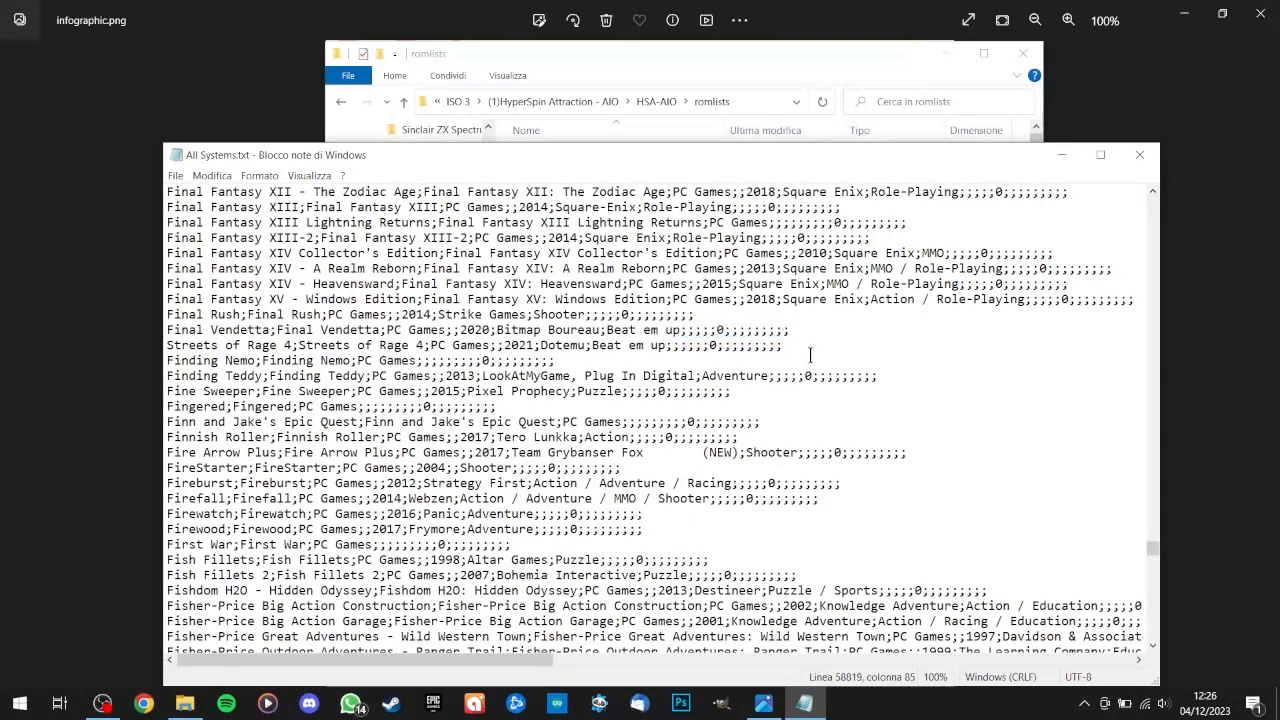
Step: Set the Final Vendetta entry apart with blank lines above and below, and close All Systems.txt without saving
{"action": "left_click", "coordinate": [748, 318]}
{"action": "key", "text": "Return"}
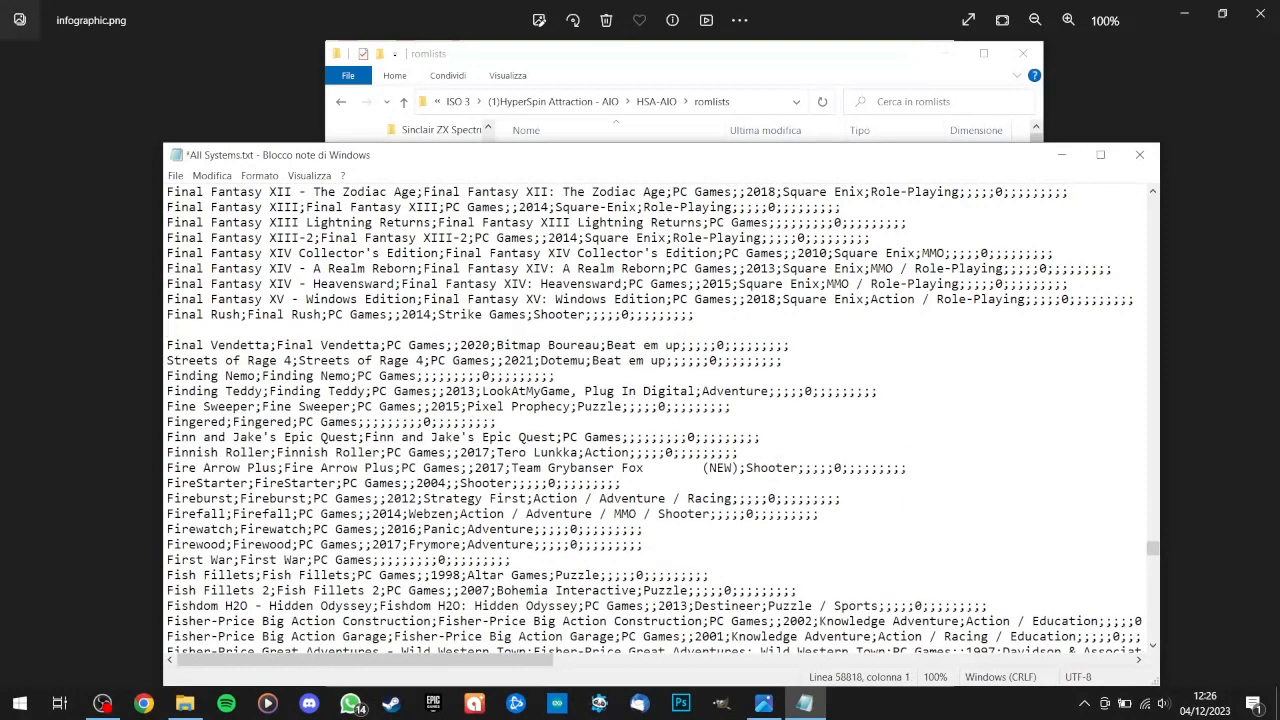
{"action": "key", "text": "Return"}
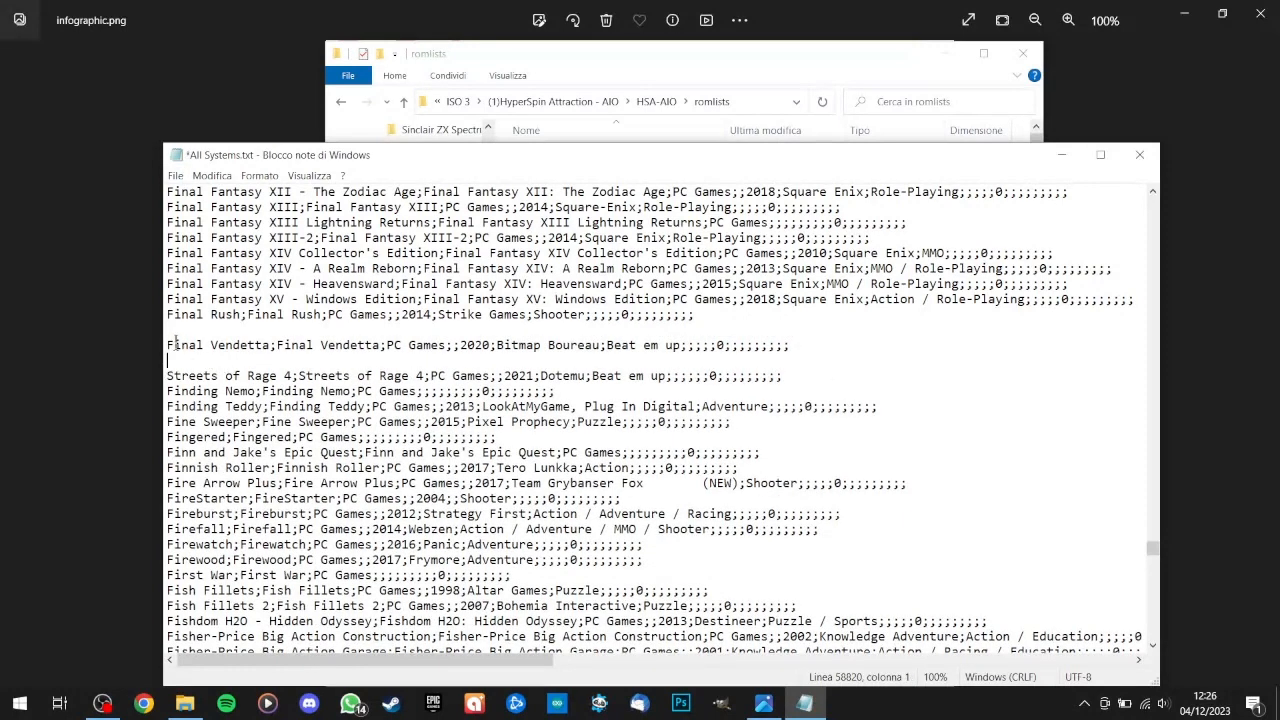
{"action": "left_click_drag", "start_coordinate": [168, 341], "coordinate": [797, 344]}
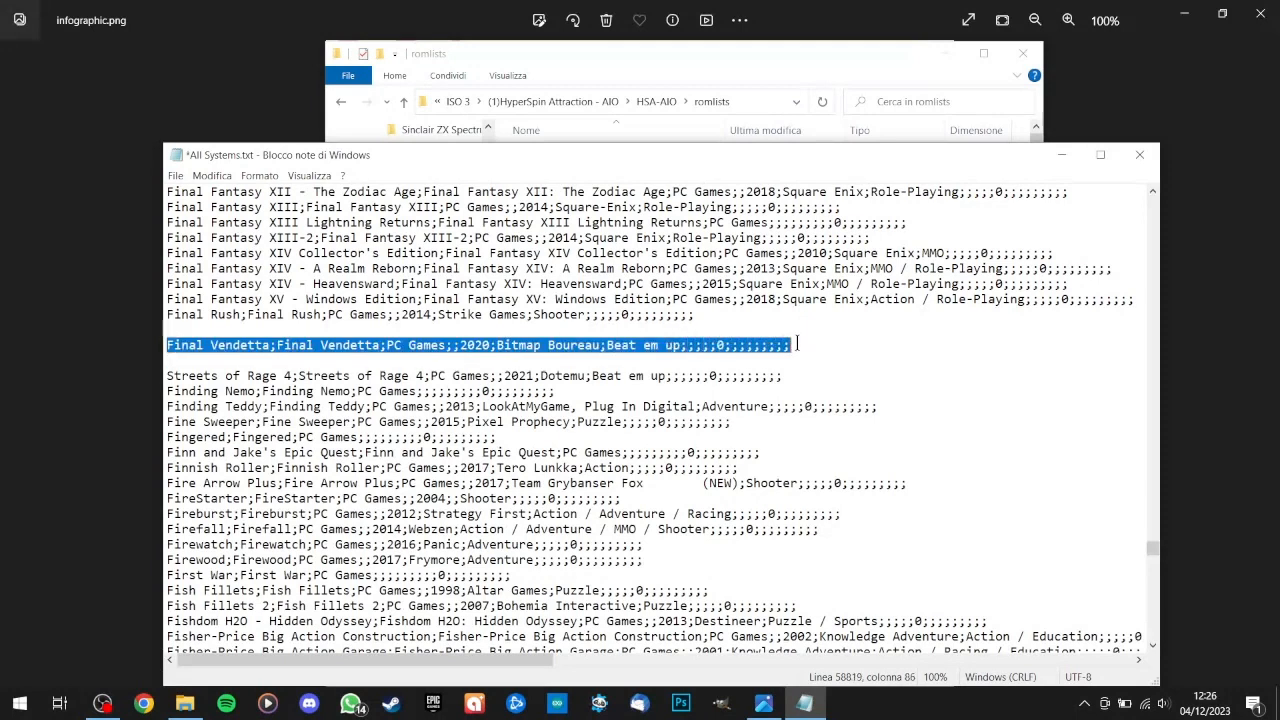
{"action": "left_click", "coordinate": [1148, 160]}
{"action": "left_click", "coordinate": [658, 375]}
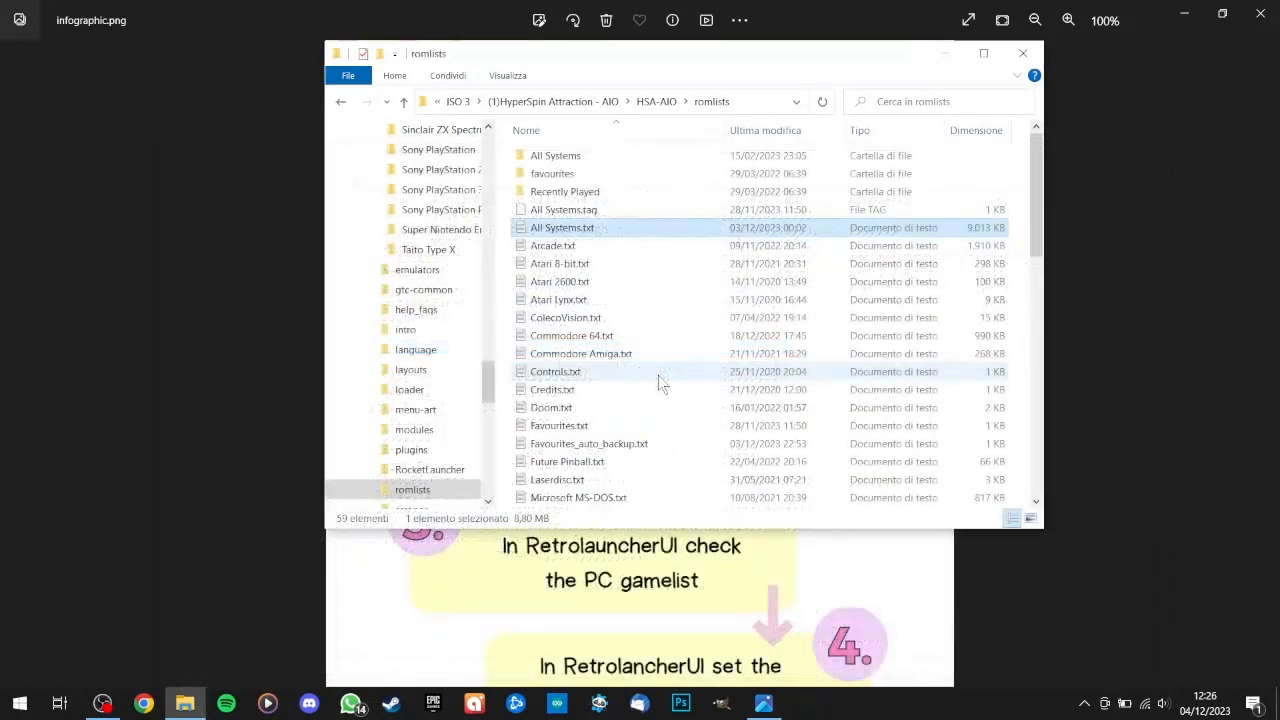
Step: Open PC Games.txt from the romlists folder and look through its game entries
{"action": "left_click", "coordinate": [402, 103]}
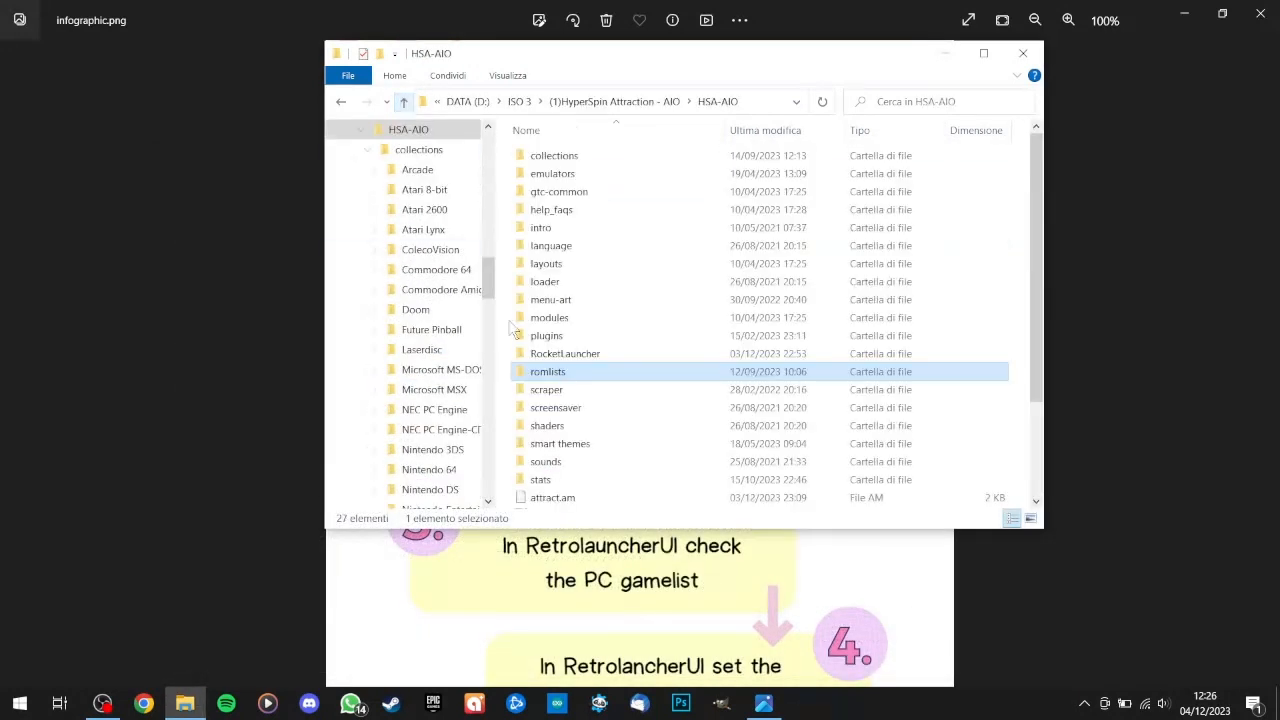
{"action": "double_click", "coordinate": [558, 377]}
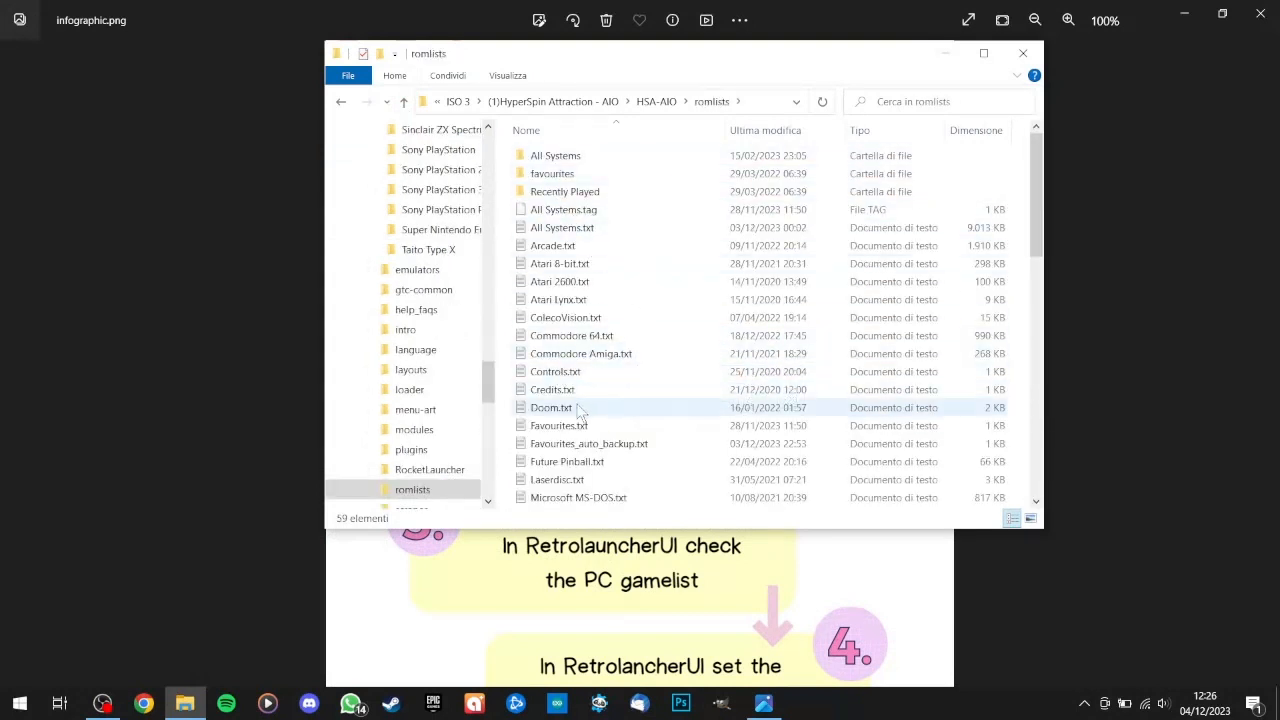
{"action": "scroll", "coordinate": [583, 351], "scroll_direction": "down", "scroll_amount": 12}
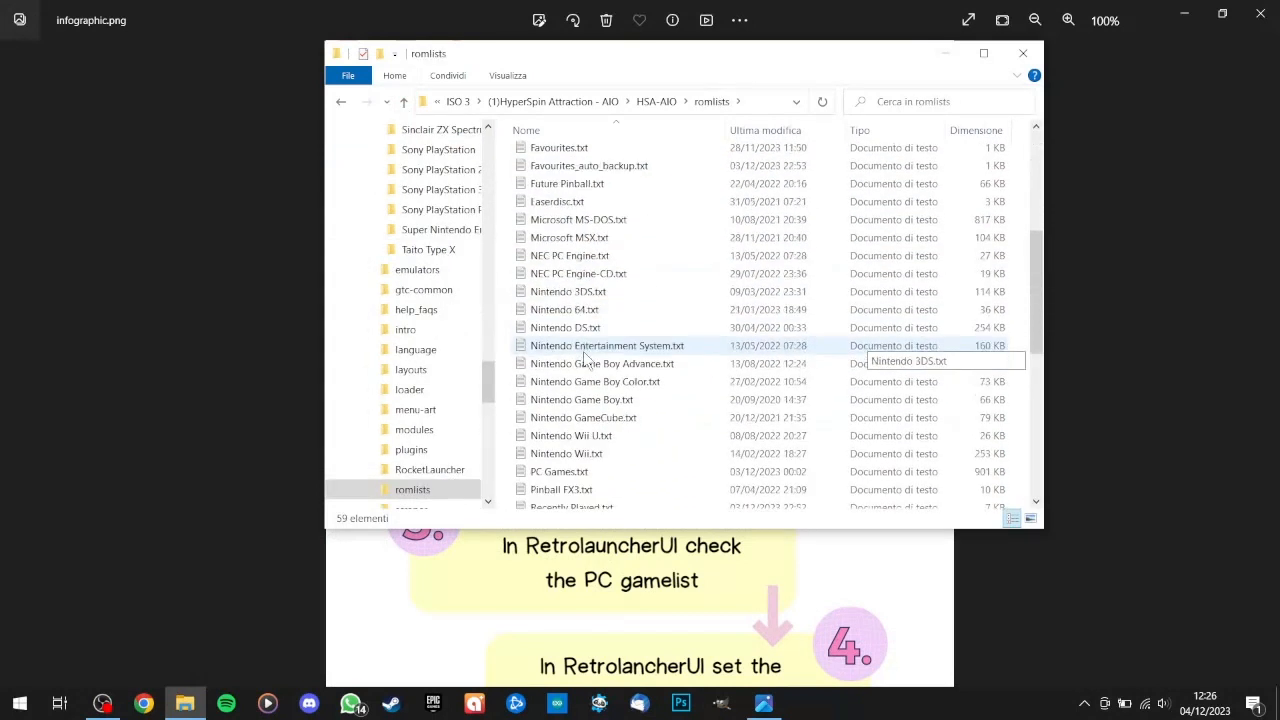
{"action": "scroll", "coordinate": [588, 360], "scroll_direction": "down", "scroll_amount": 1}
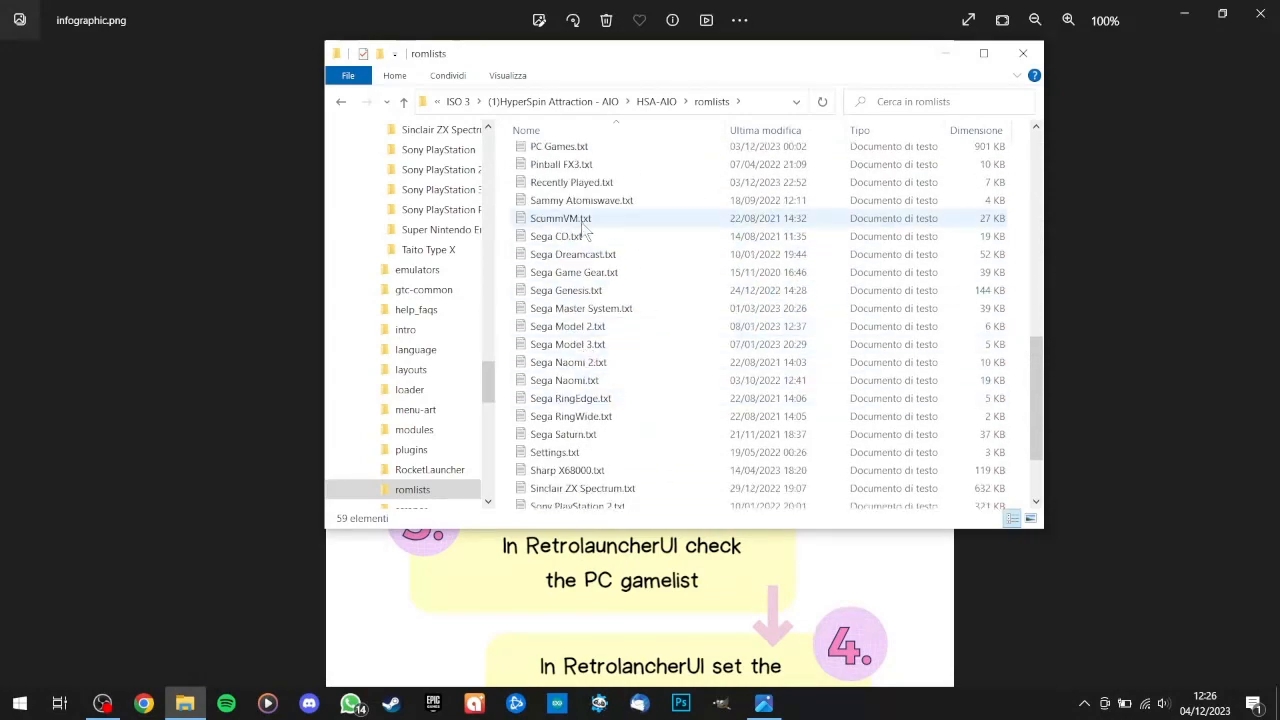
{"action": "left_click", "coordinate": [588, 152]}
{"action": "double_click", "coordinate": [588, 153]}
{"action": "scroll", "coordinate": [627, 395], "scroll_direction": "down", "scroll_amount": 14}
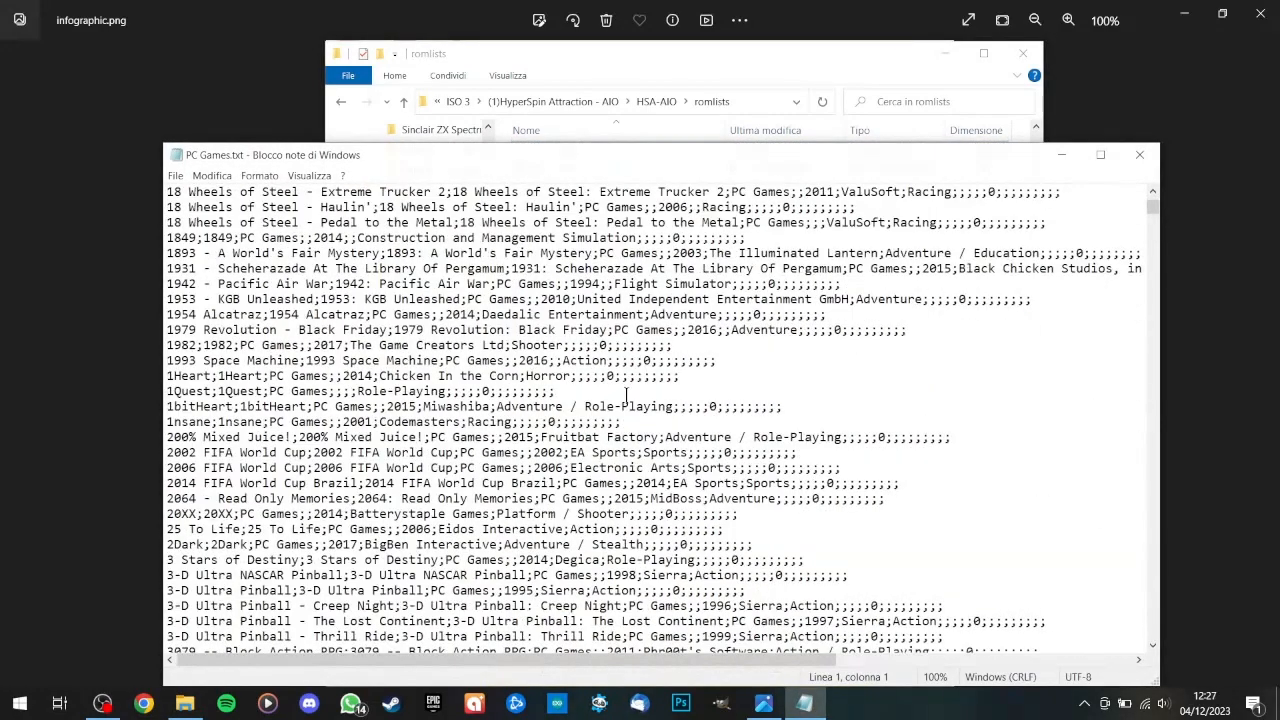
Step: Search PC Games.txt for "final vendetta" and bring the matching entry and its neighbours into view
{"action": "scroll", "coordinate": [627, 395], "scroll_direction": "down", "scroll_amount": 2}
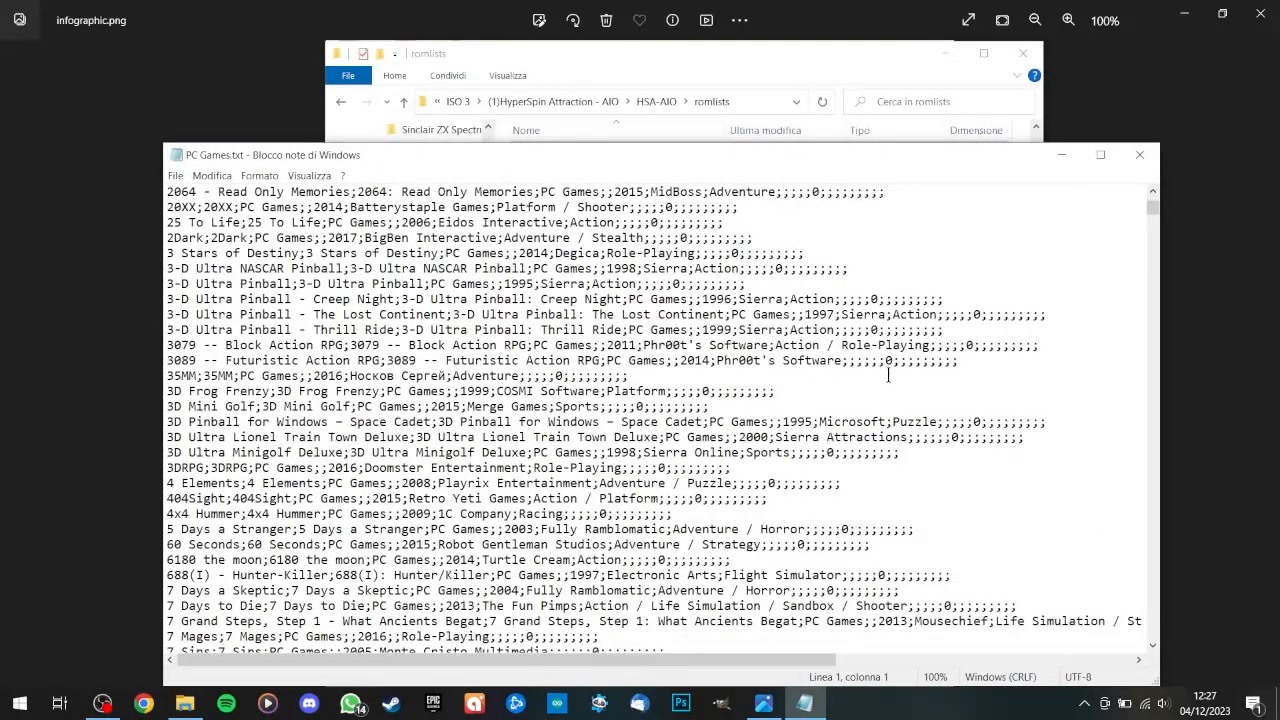
{"action": "left_click", "coordinate": [212, 175]}
{"action": "left_click", "coordinate": [260, 317]}
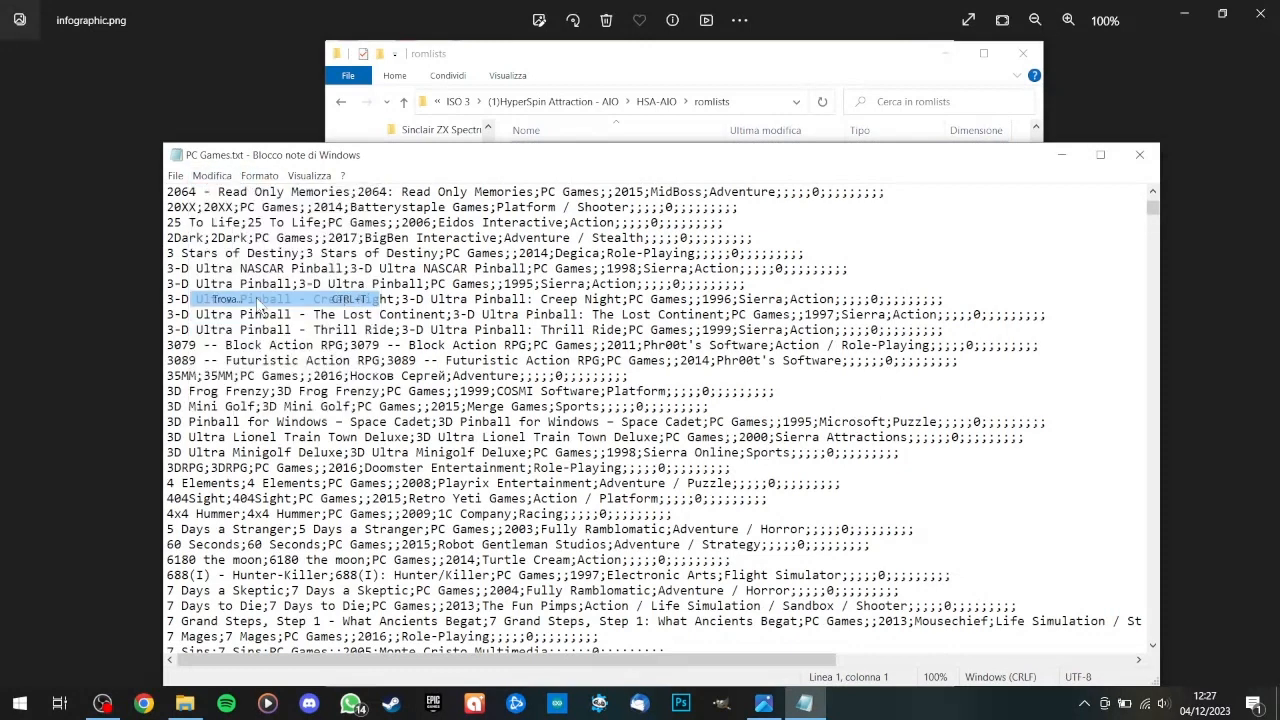
{"action": "key", "text": "Return"}
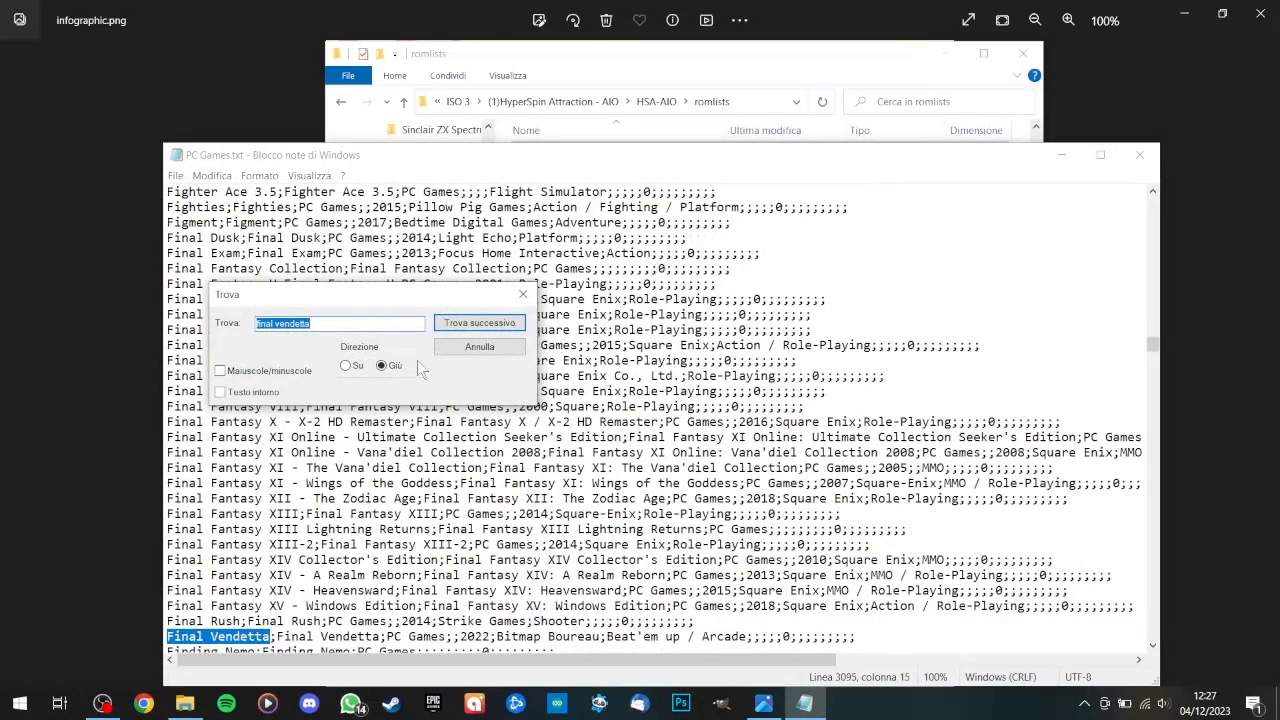
{"action": "left_click", "coordinate": [479, 346]}
{"action": "scroll", "coordinate": [480, 505], "scroll_direction": "down", "scroll_amount": 2}
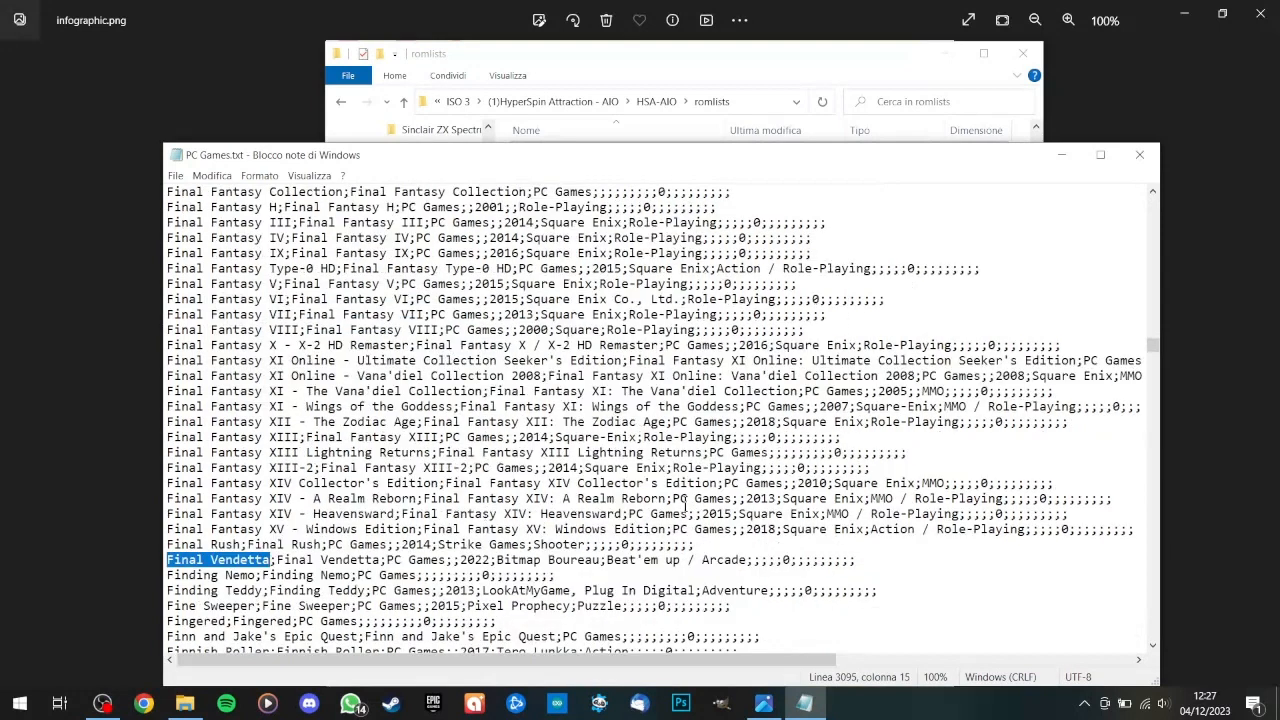
Step: Set the Final Vendetta entry in PC Games.txt apart with blank lines above and below, and close the file without saving
{"action": "key", "text": "Home"}
{"action": "key", "text": "Return"}
{"action": "key", "text": "Up"}
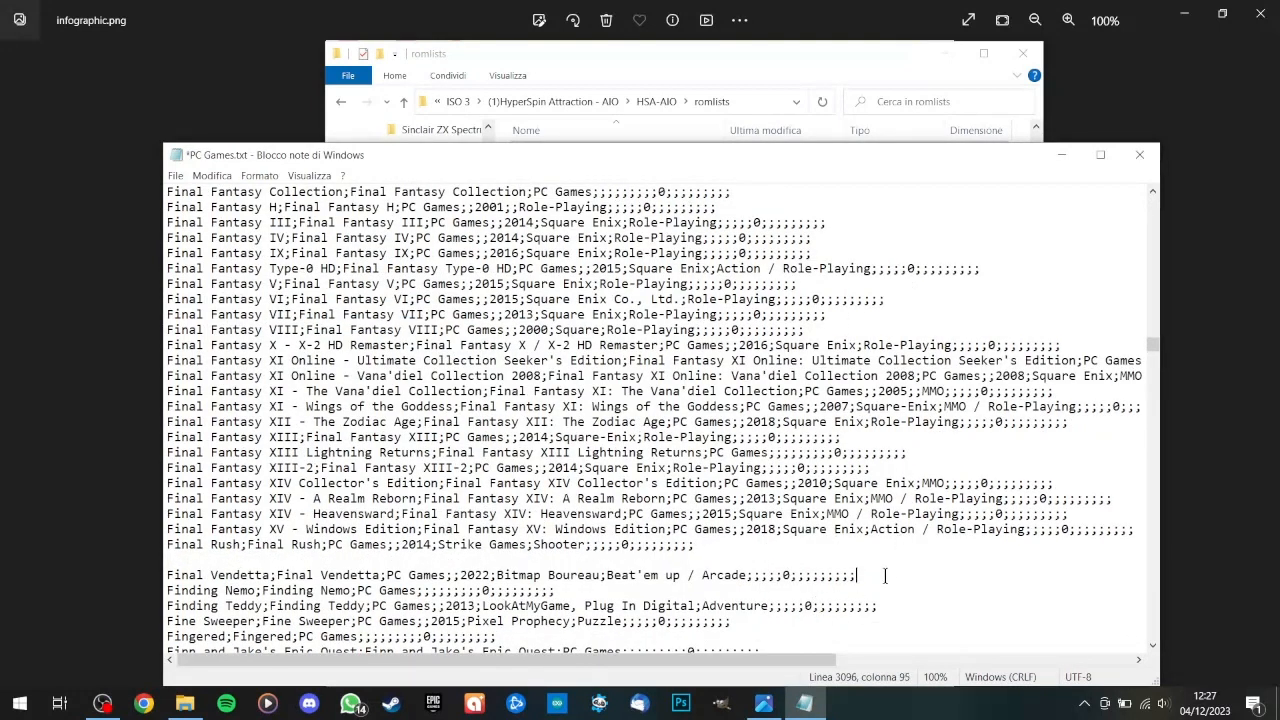
{"action": "key", "text": "Return"}
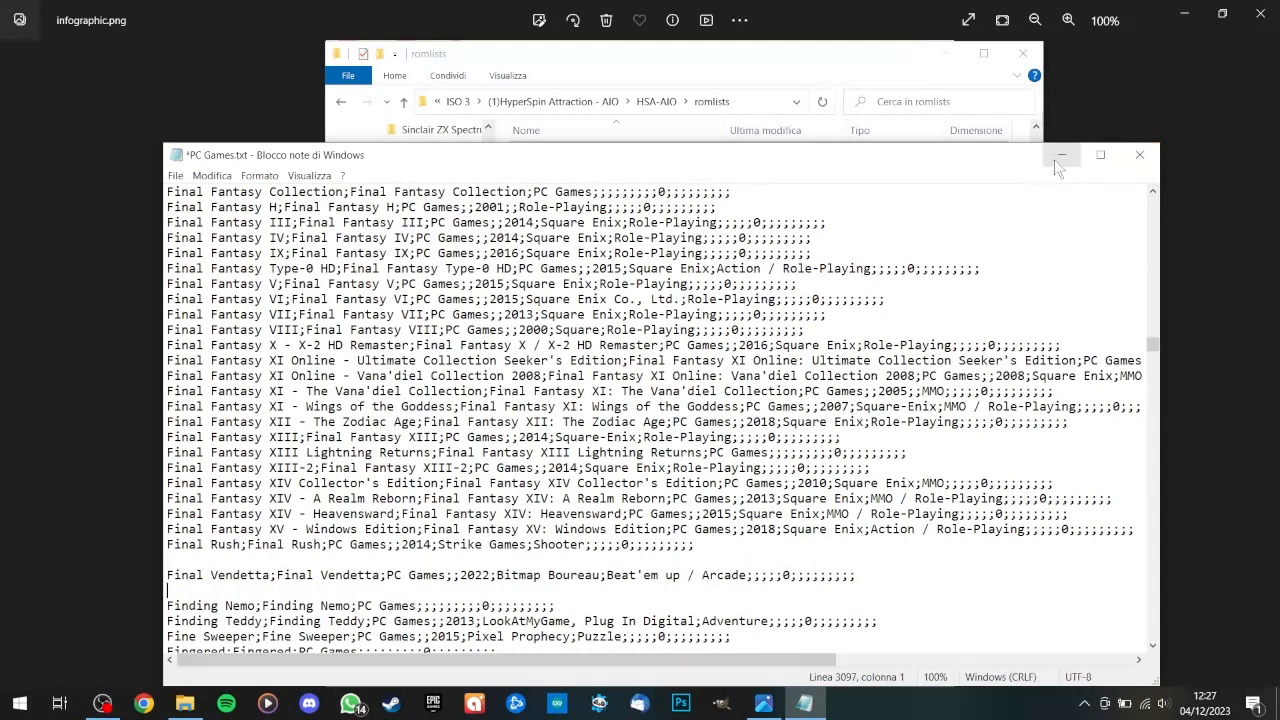
{"action": "left_click", "coordinate": [1135, 160]}
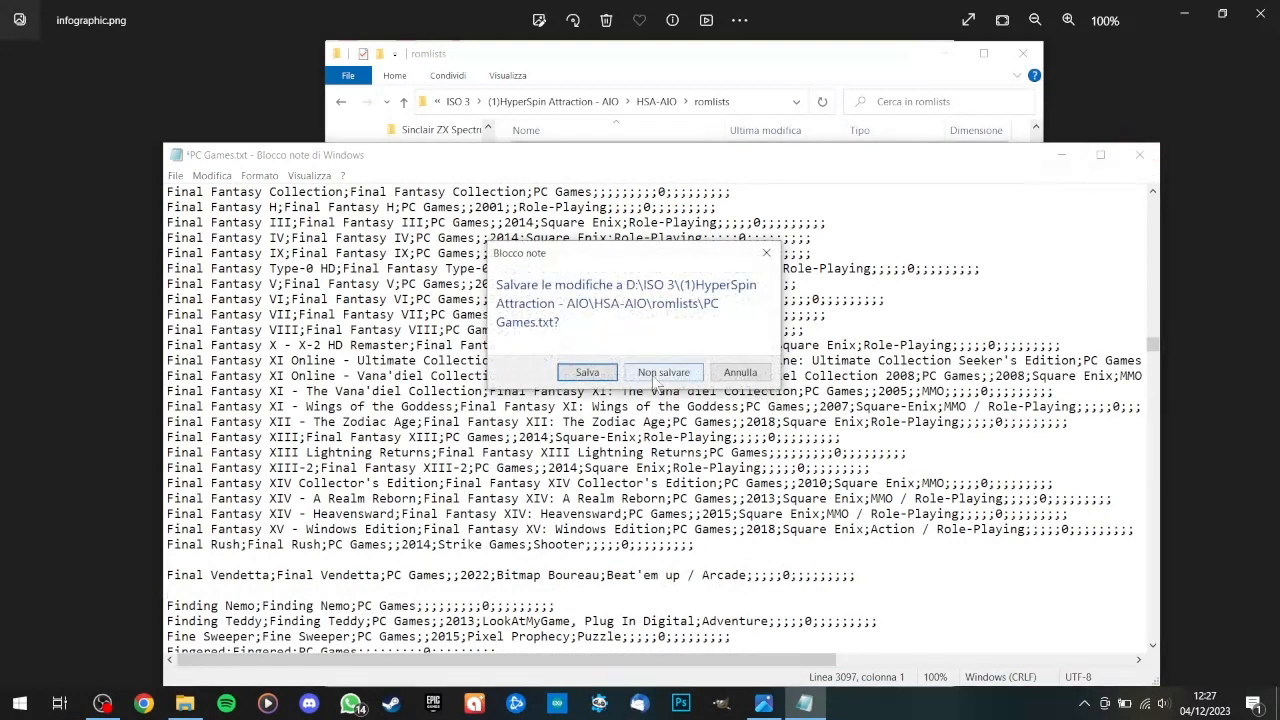
{"action": "left_click", "coordinate": [652, 383]}
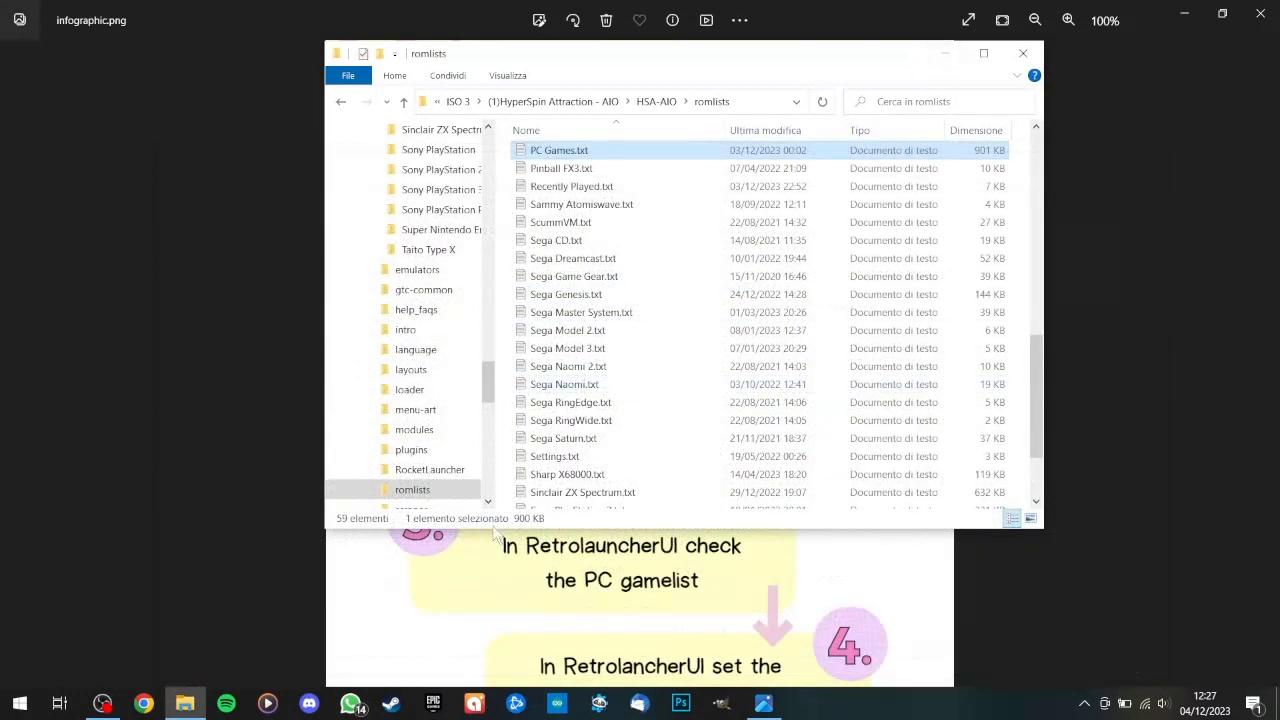
Step: Return to infographic.png and examine the instructions for steps 3 and 4 at a larger size
{"action": "left_click", "coordinate": [437, 576]}
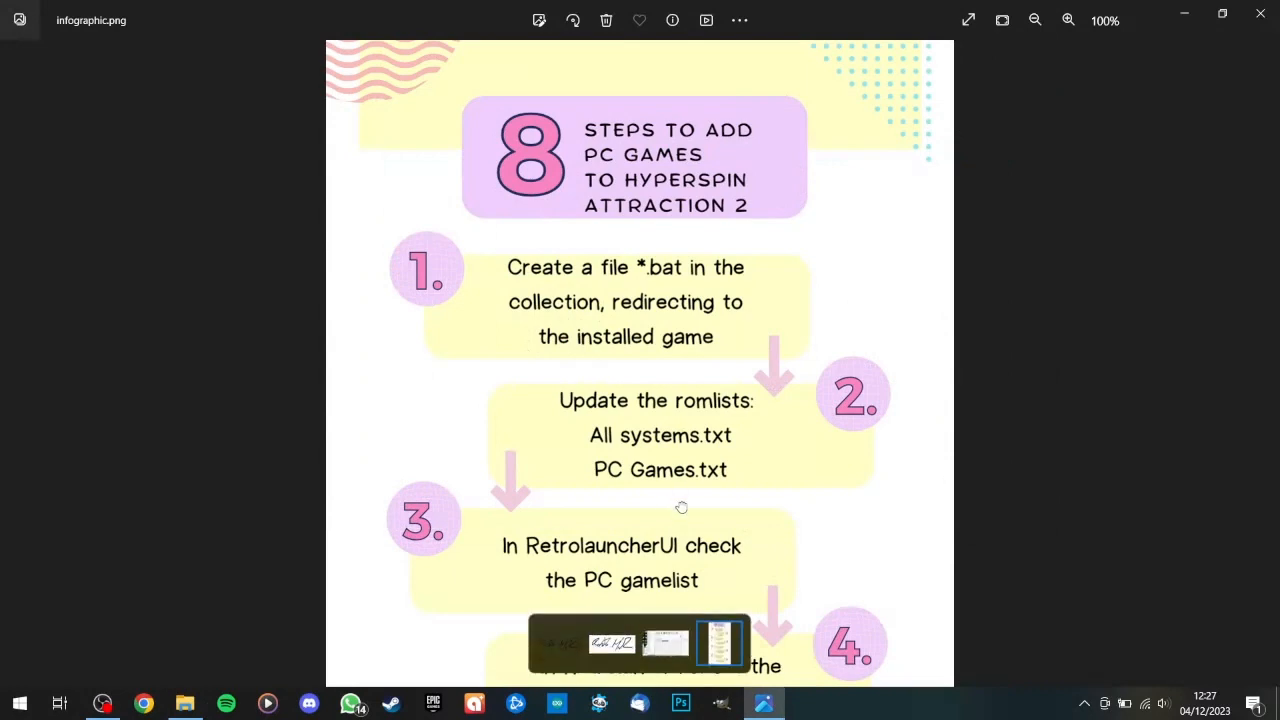
{"action": "left_click_drag", "start_coordinate": [680, 503], "coordinate": [680, 200]}
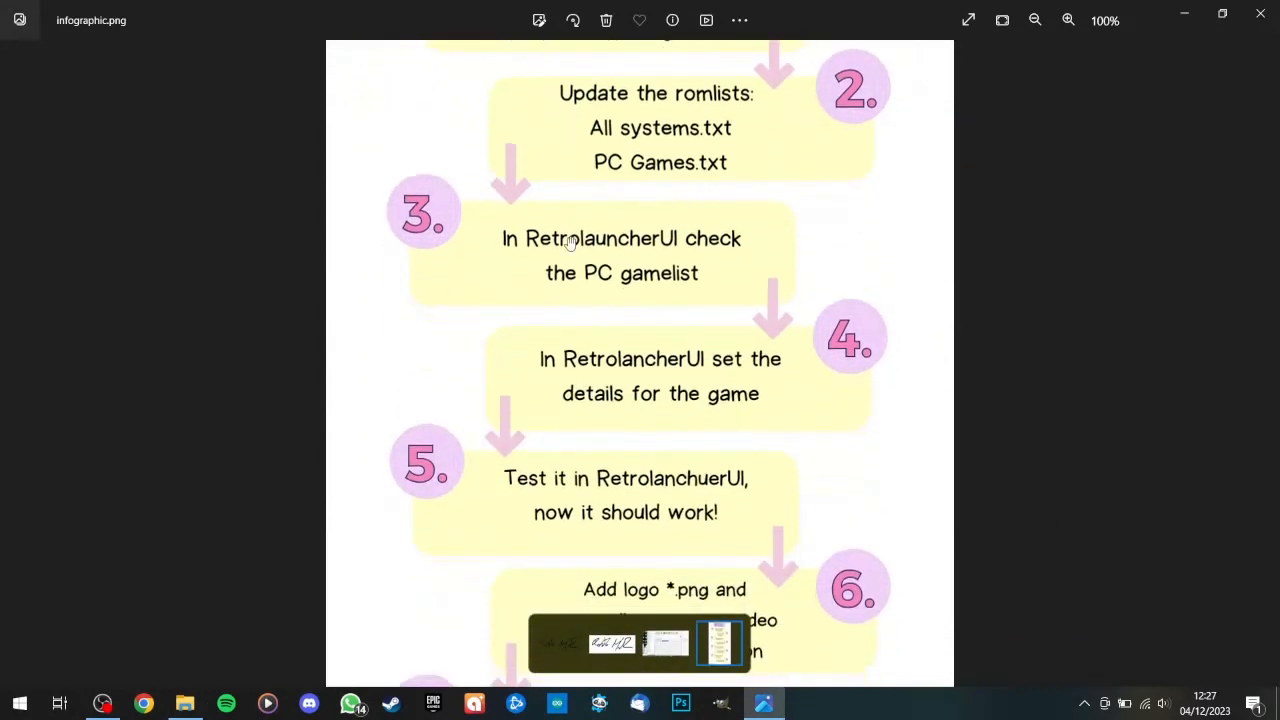
{"action": "scroll", "coordinate": [570, 240], "scroll_direction": "up", "scroll_amount": 1}
{"action": "scroll", "coordinate": [570, 240], "scroll_direction": "up", "scroll_amount": 1}
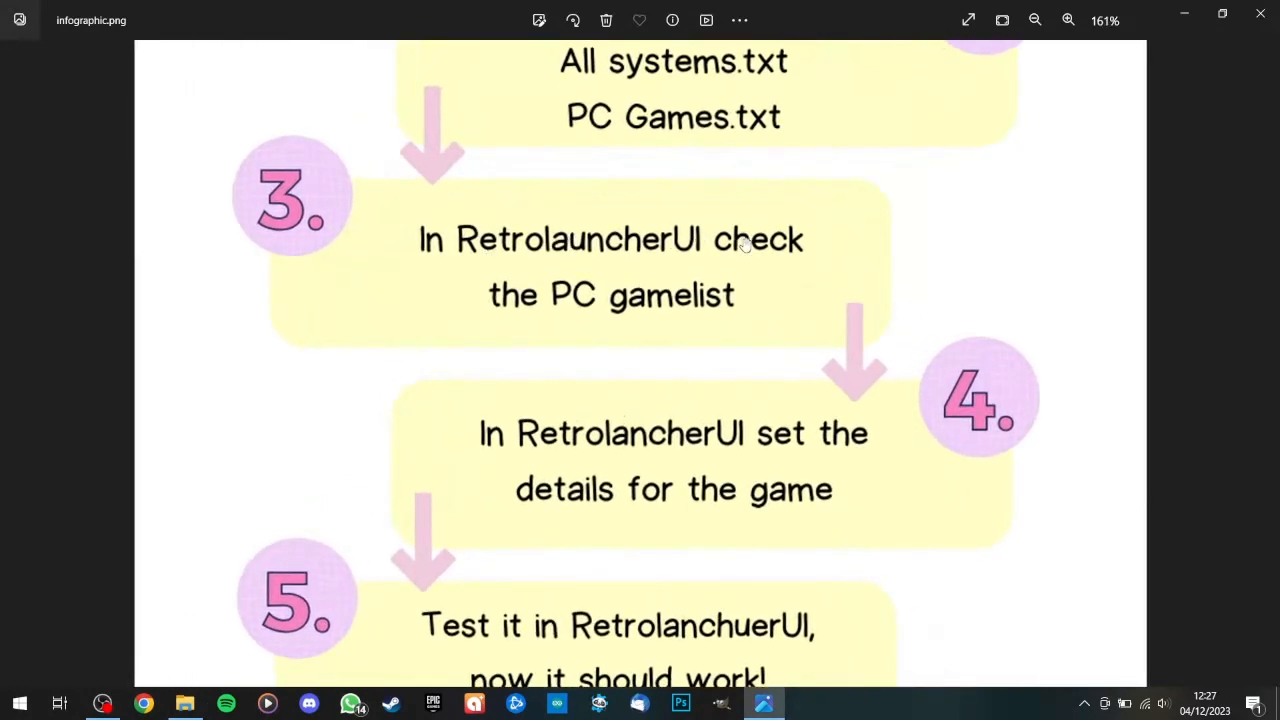
Step: Switch to File Explorer and launch RocketLauncherUI.exe from the RocketLauncher\RocketLauncherUI folder inside HSA-AIO
{"action": "left_click", "coordinate": [187, 705]}
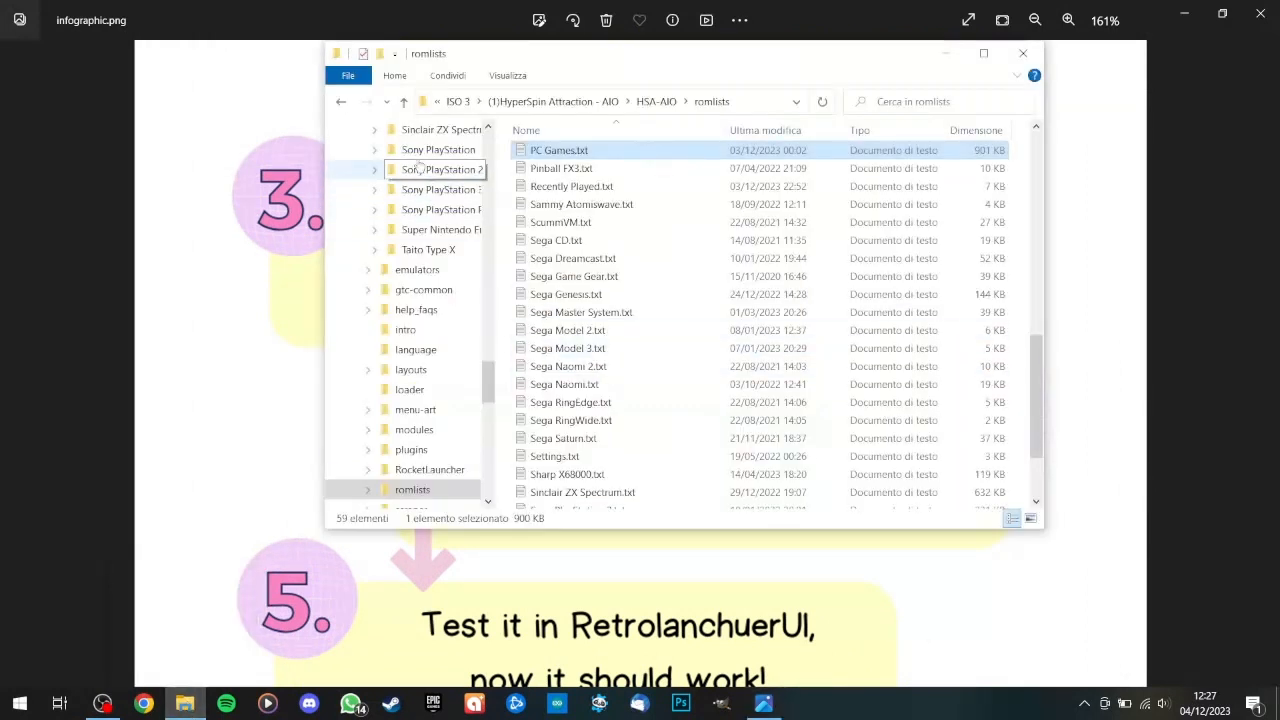
{"action": "left_click", "coordinate": [404, 102]}
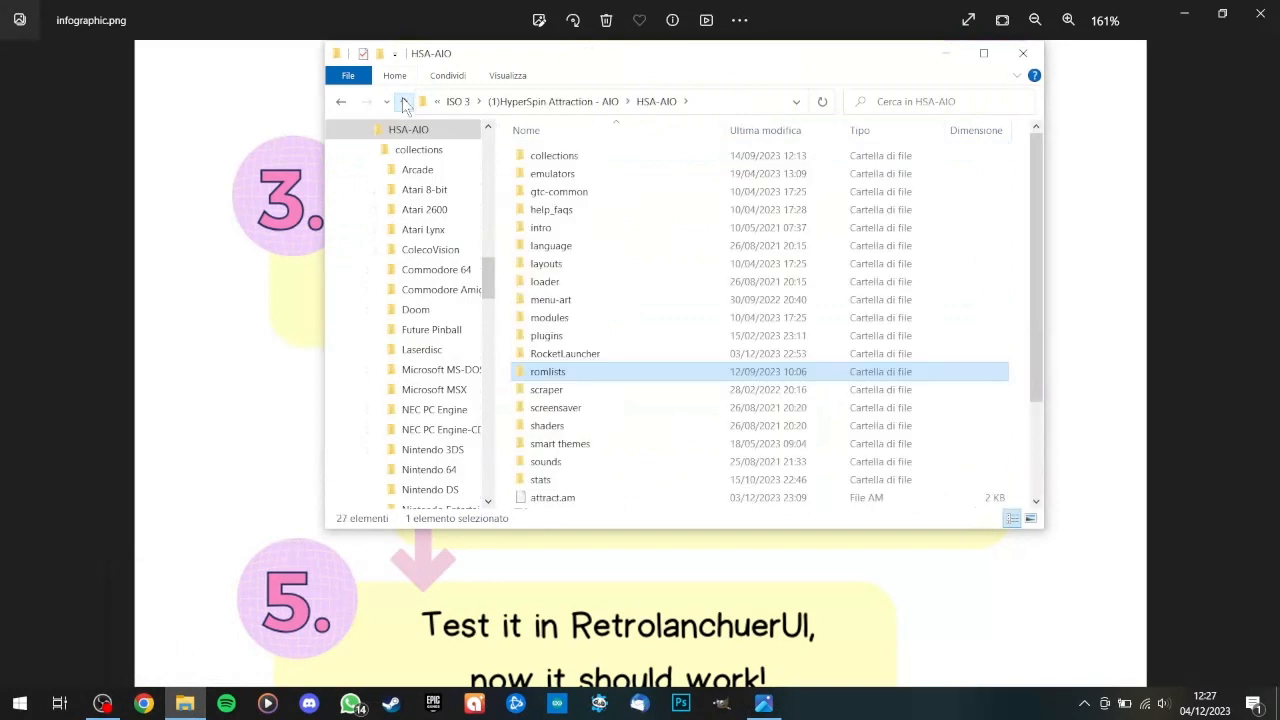
{"action": "double_click", "coordinate": [590, 357]}
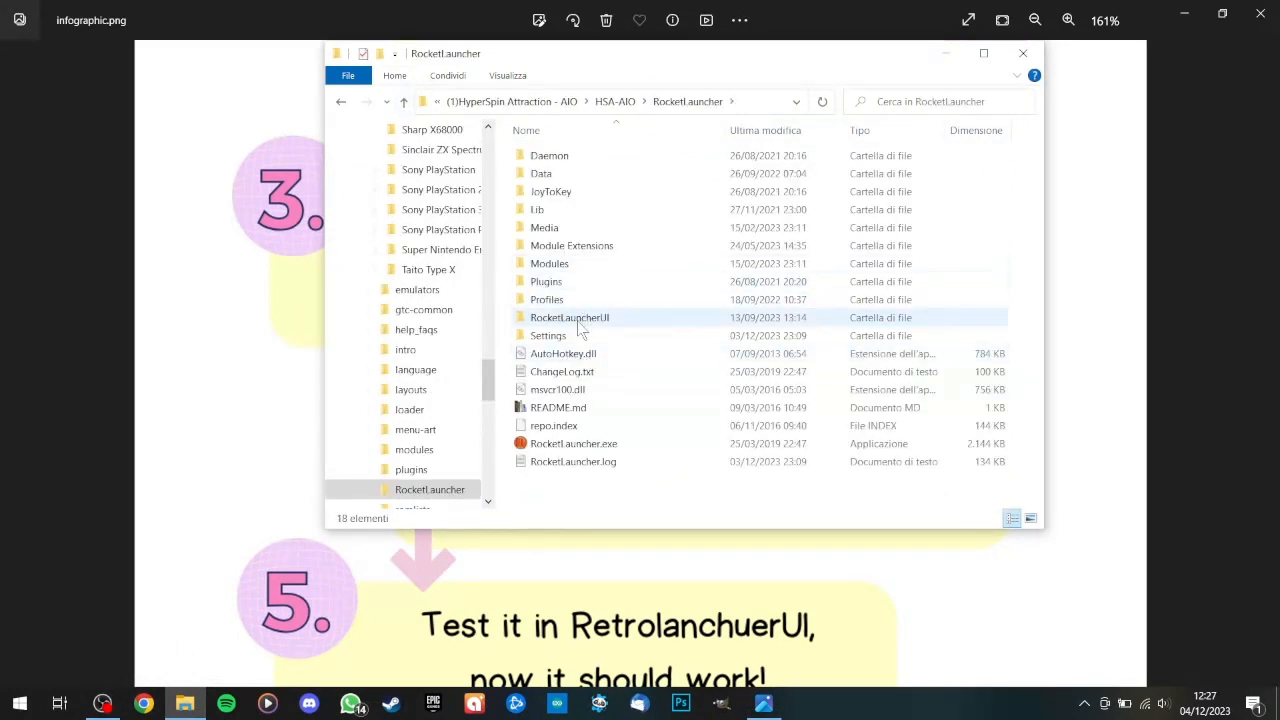
{"action": "double_click", "coordinate": [578, 320]}
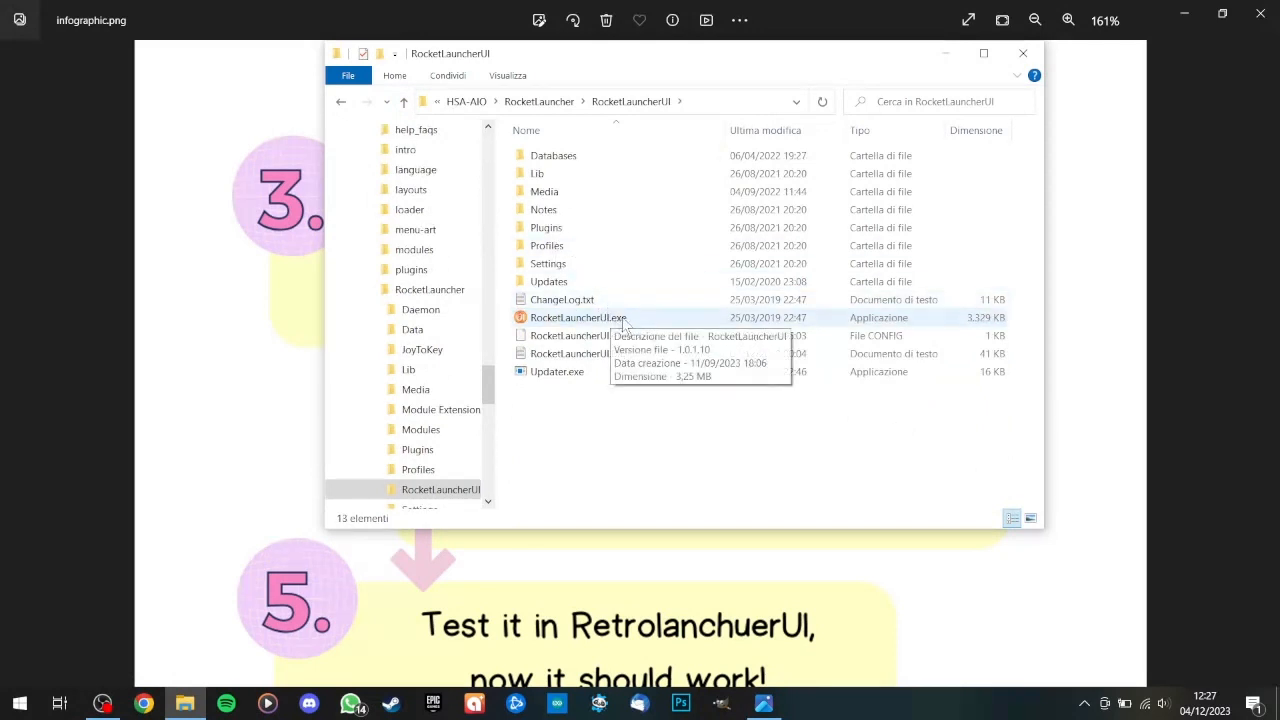
{"action": "left_click", "coordinate": [630, 320]}
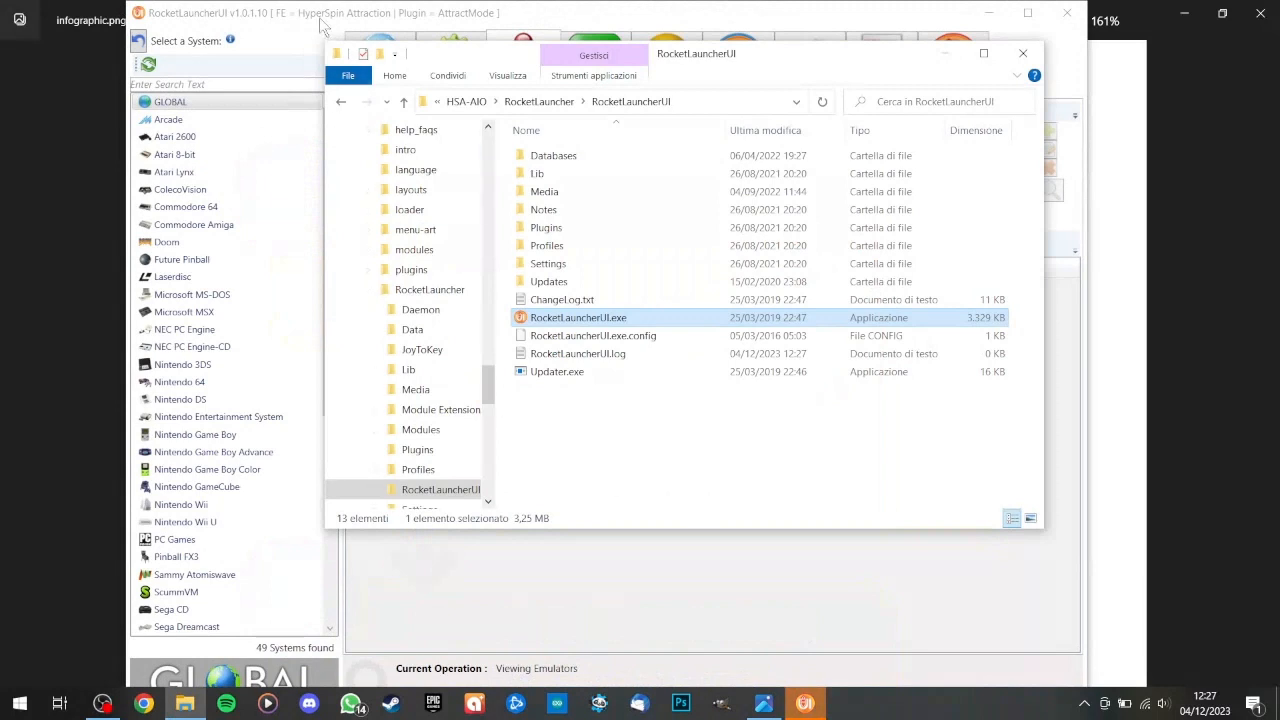
Step: Bring RocketLauncherUI forward, select the PC Games system and examine its Streets of Rage 4 and Final Vendetta rom paths
{"action": "left_click", "coordinate": [322, 27]}
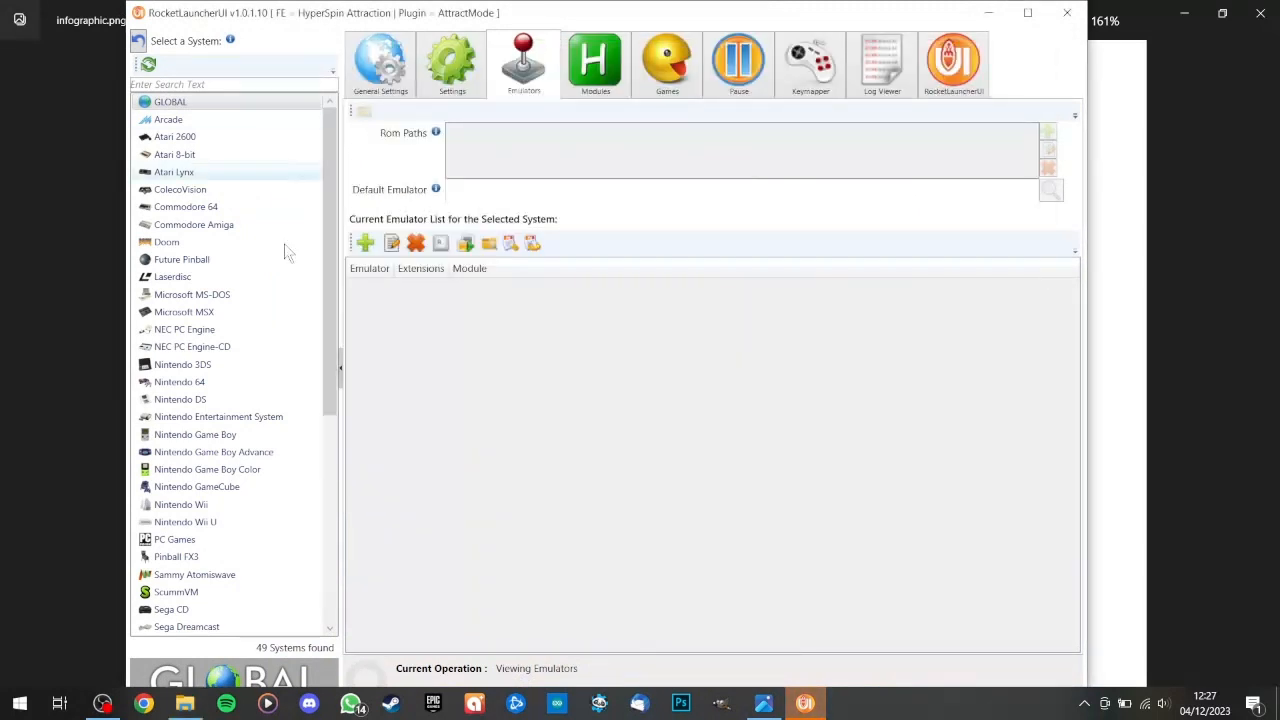
{"action": "left_click", "coordinate": [188, 545]}
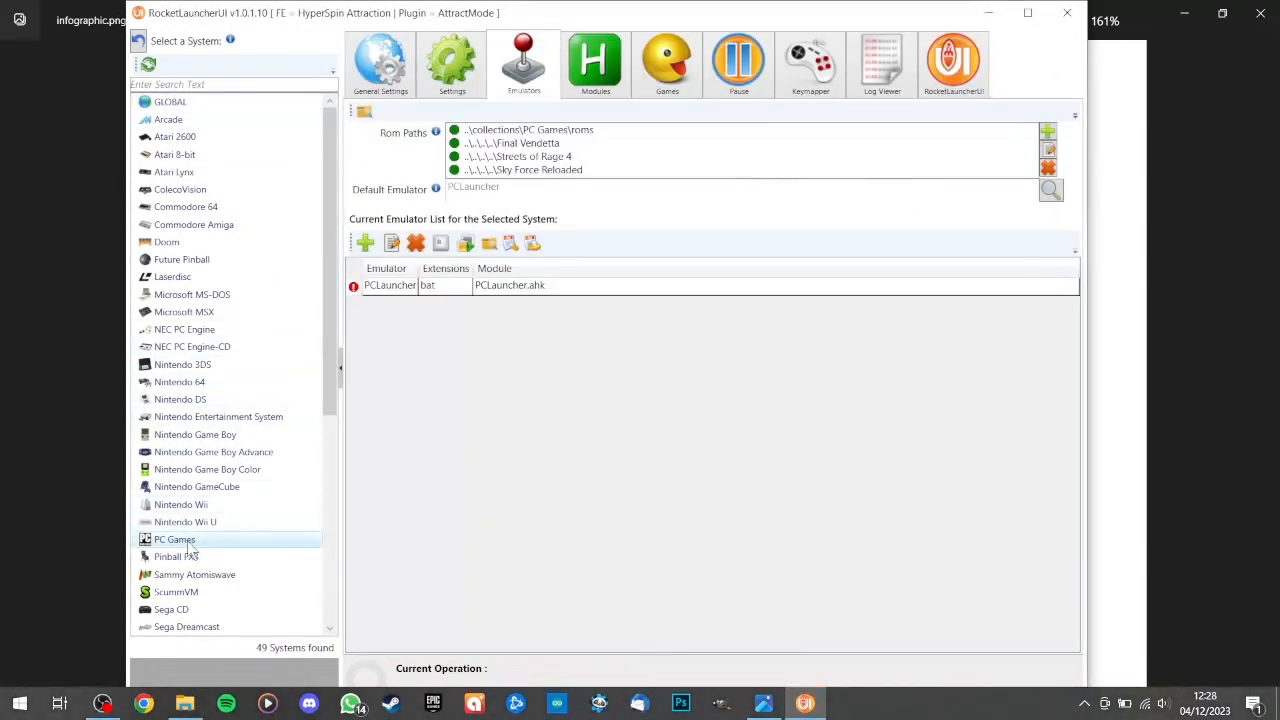
{"action": "left_click", "coordinate": [530, 157]}
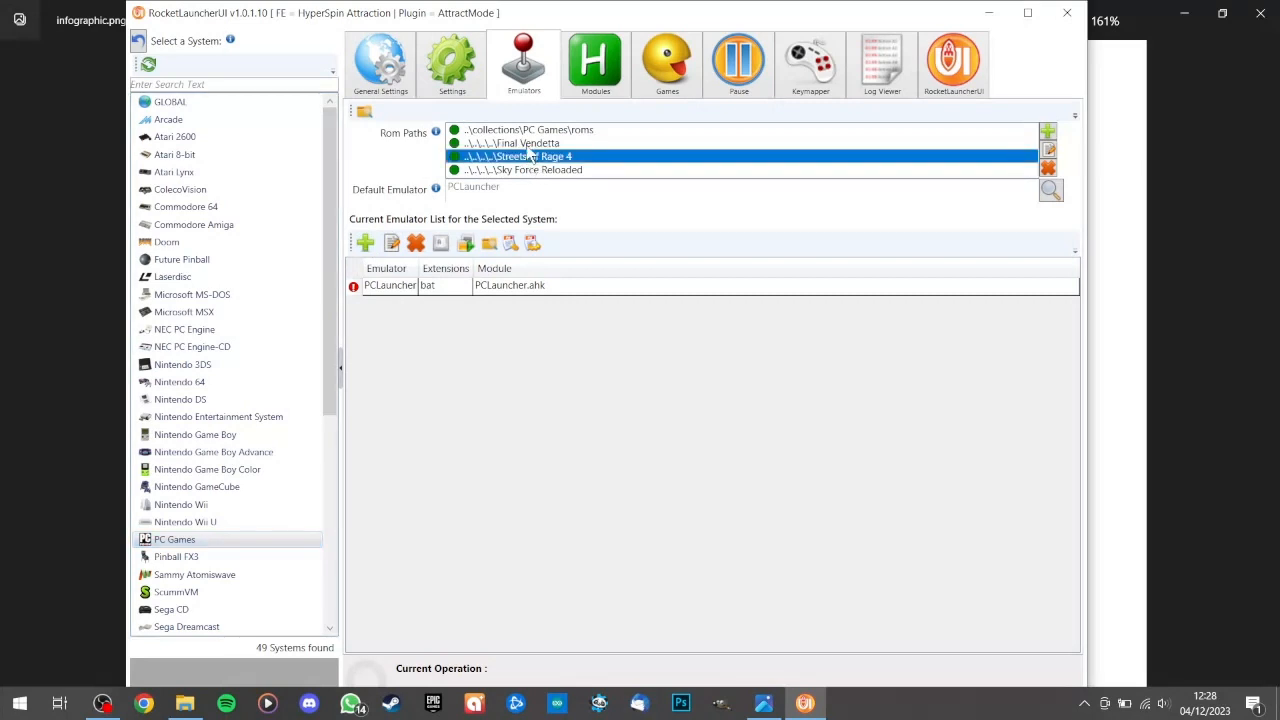
{"action": "left_click", "coordinate": [528, 145]}
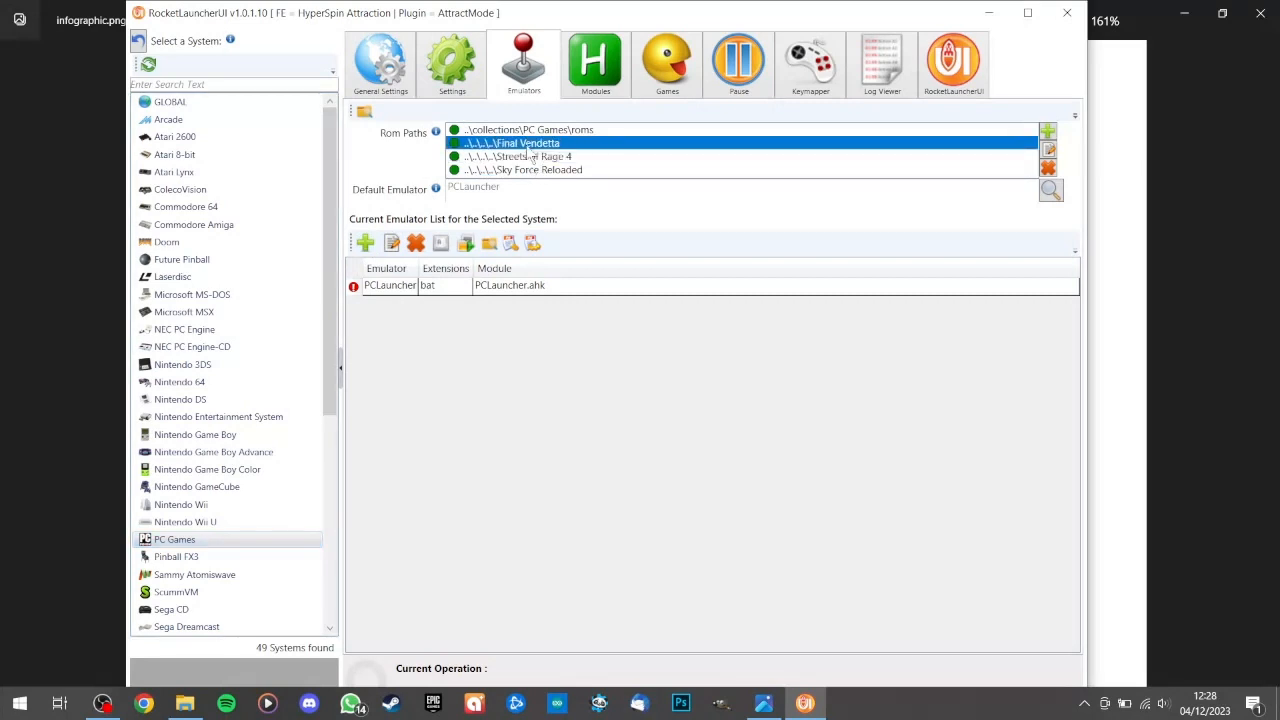
Step: Start adding a rom path to PC Games, look for the Final Vendetta folder on drive D, and cancel the folder selection
{"action": "left_click", "coordinate": [1048, 133]}
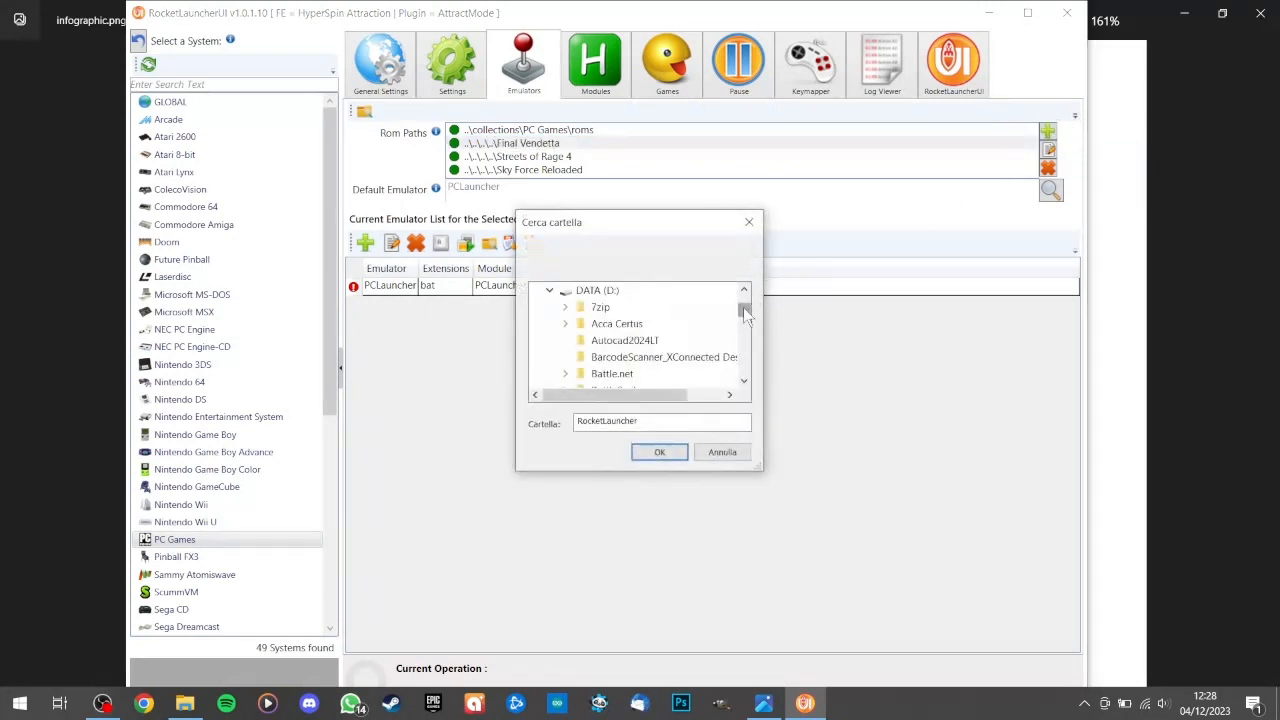
{"action": "left_click_drag", "start_coordinate": [743, 307], "coordinate": [750, 331]}
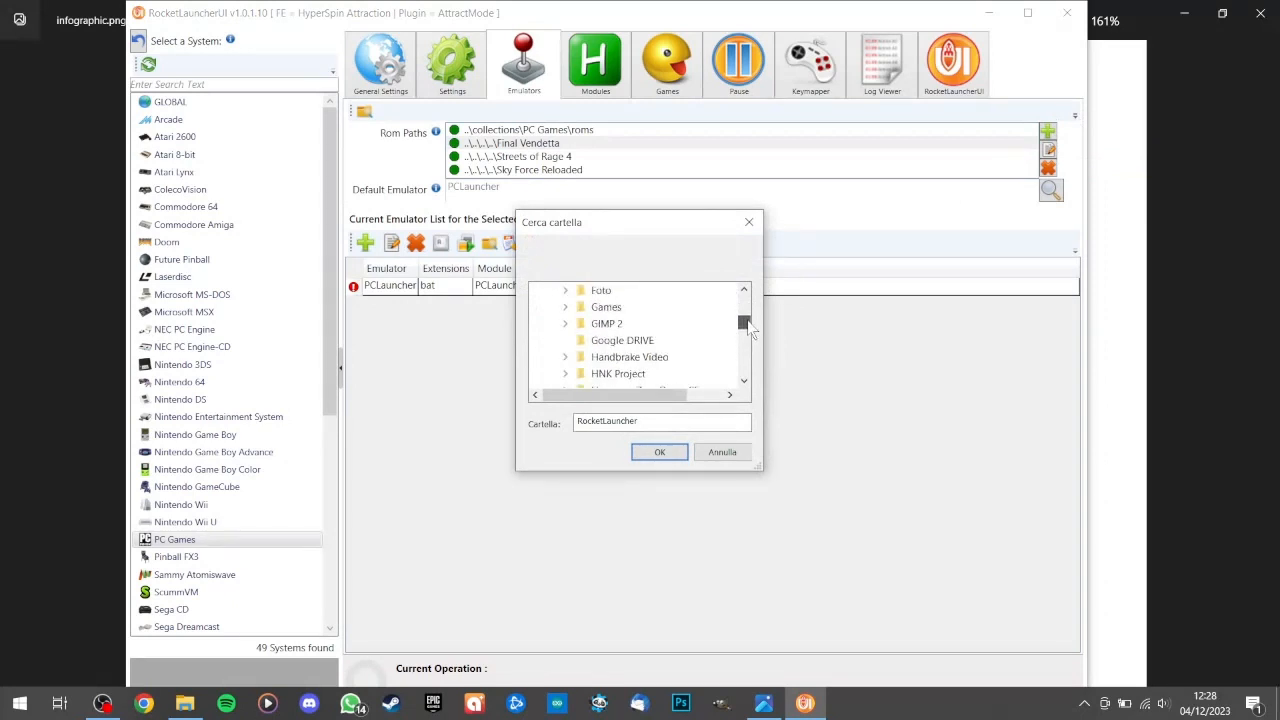
{"action": "left_click", "coordinate": [746, 292]}
{"action": "left_click", "coordinate": [746, 292]}
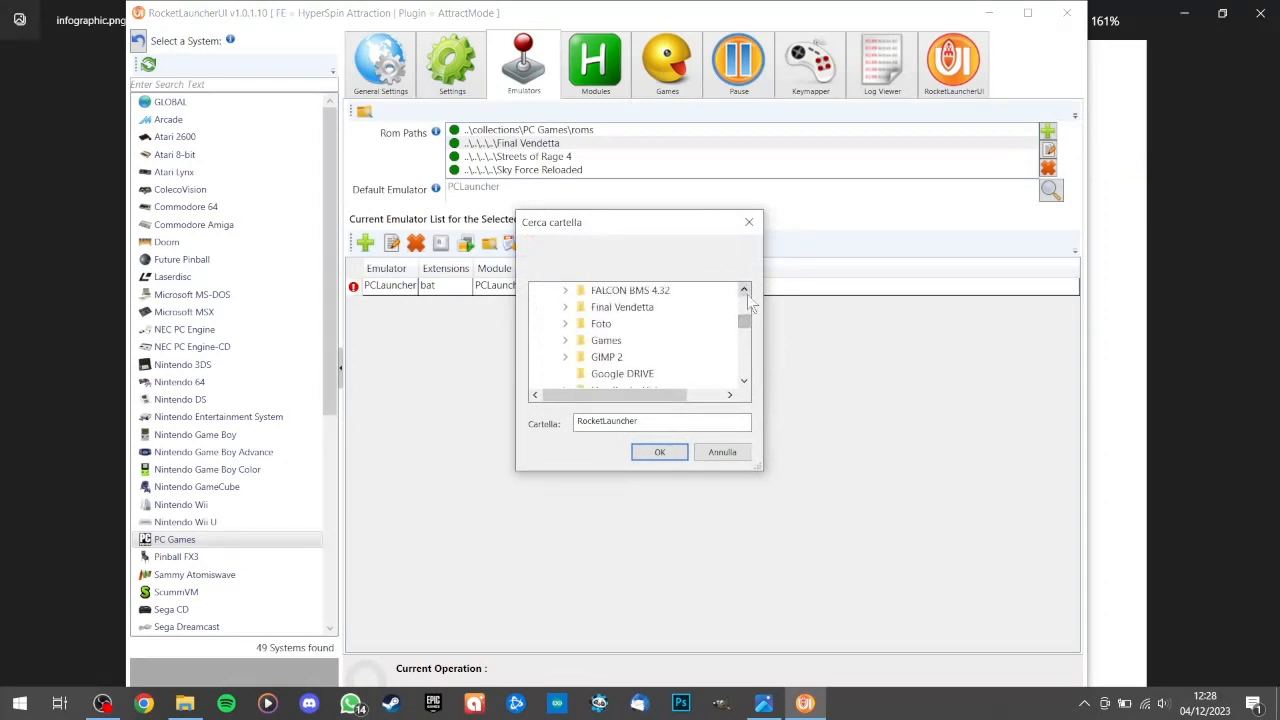
{"action": "left_click", "coordinate": [723, 454]}
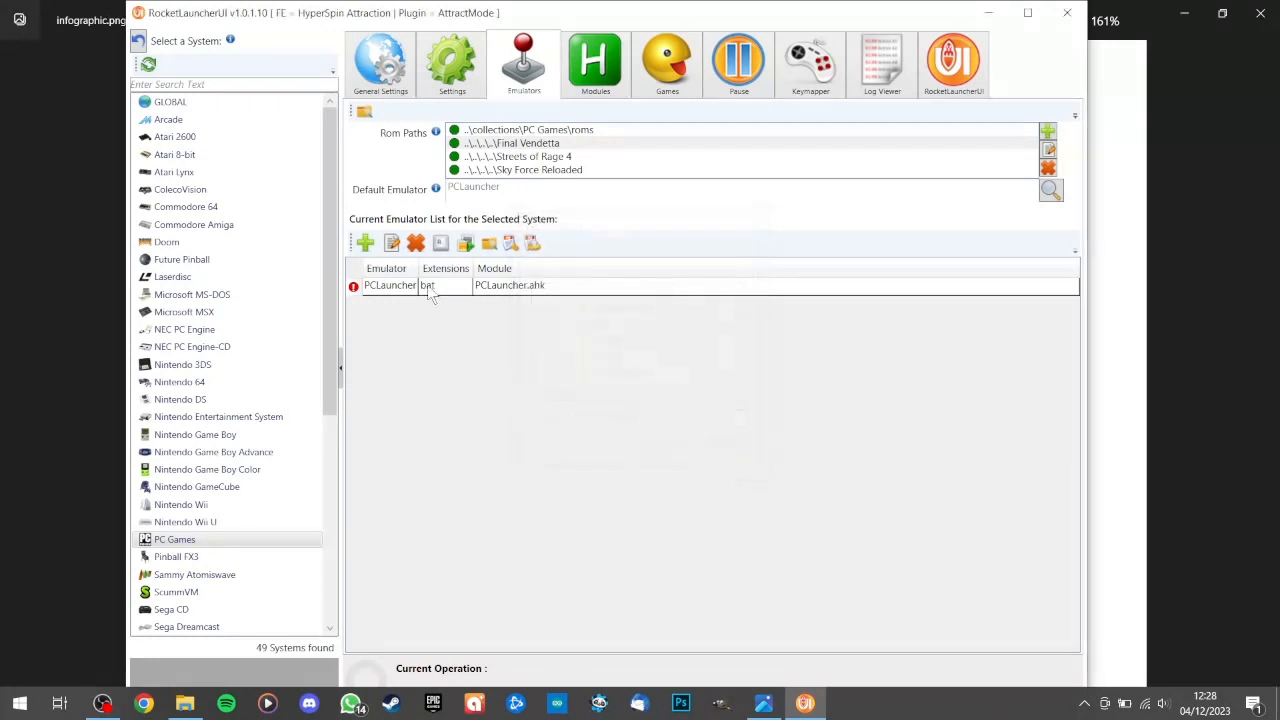
Step: Show the PC Games system audit filtered to Existing Only and select Final Vendetta
{"action": "left_click", "coordinate": [667, 82]}
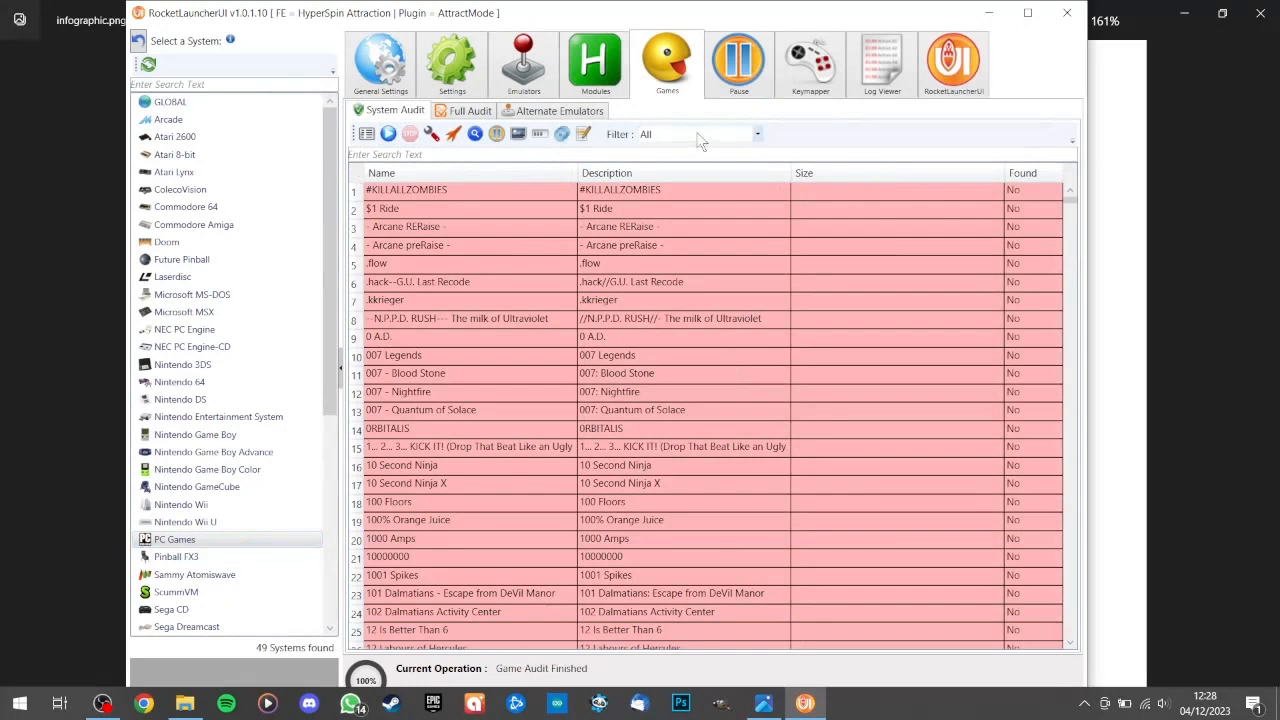
{"action": "left_click", "coordinate": [702, 136]}
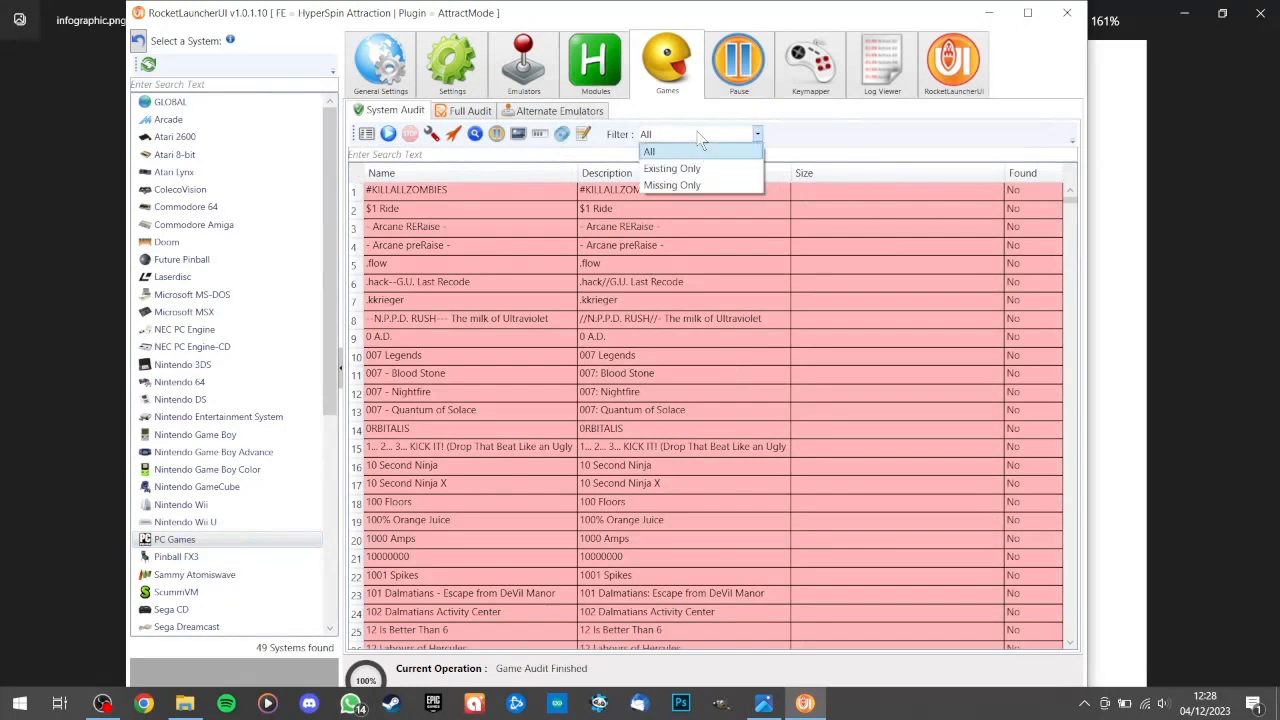
{"action": "left_click", "coordinate": [705, 168]}
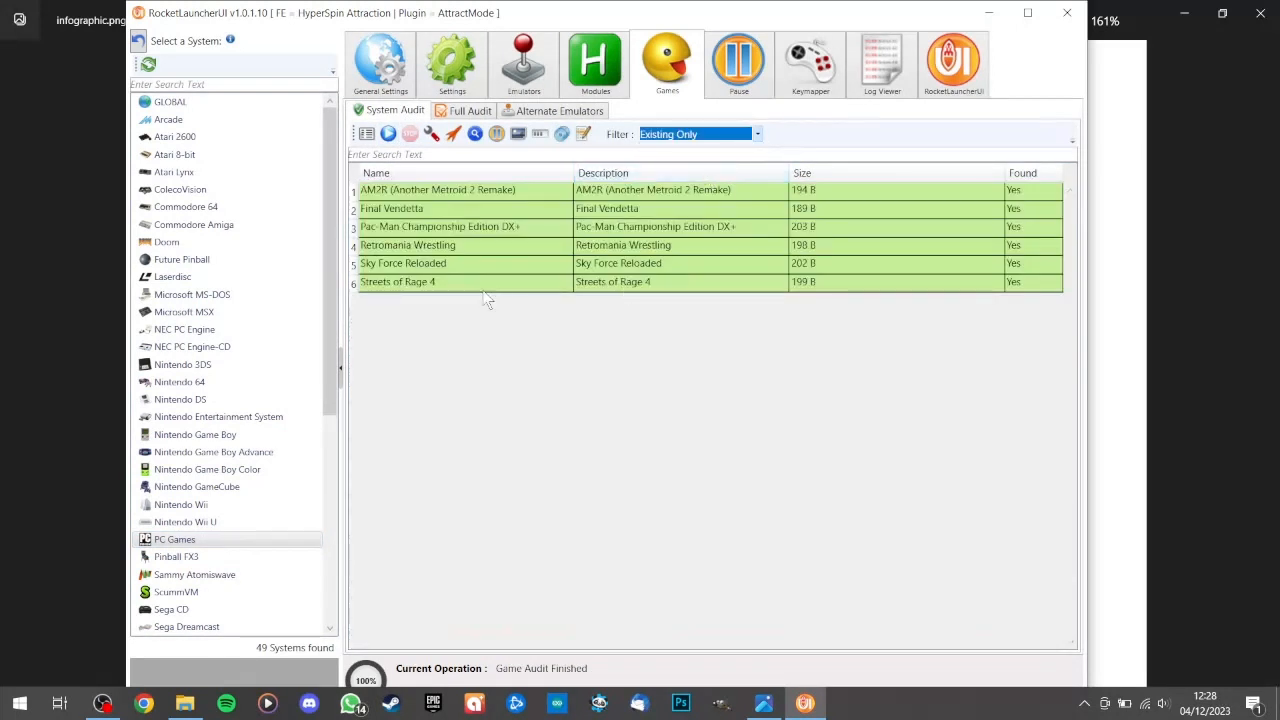
{"action": "left_click", "coordinate": [442, 212]}
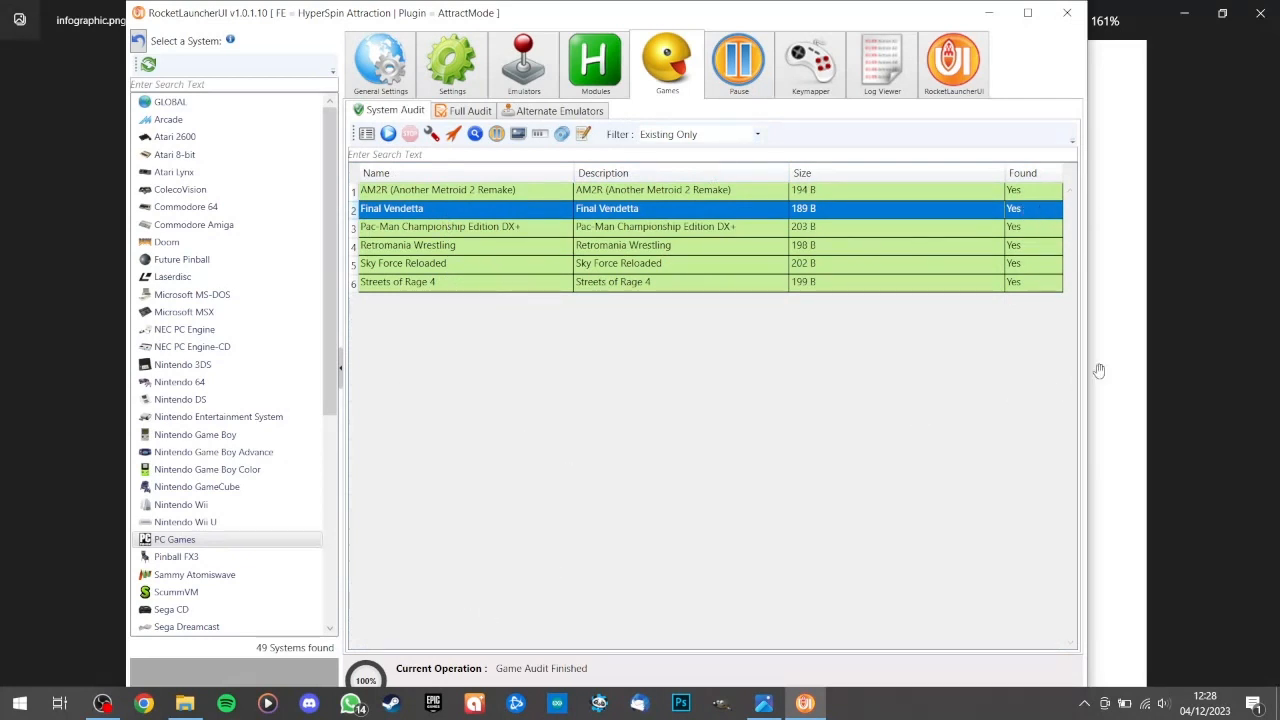
Step: Check step 4 of the infographic, and open the PCLauncher.ahk system settings editor for PC Games in RocketLauncherUI
{"action": "left_click", "coordinate": [1166, 346]}
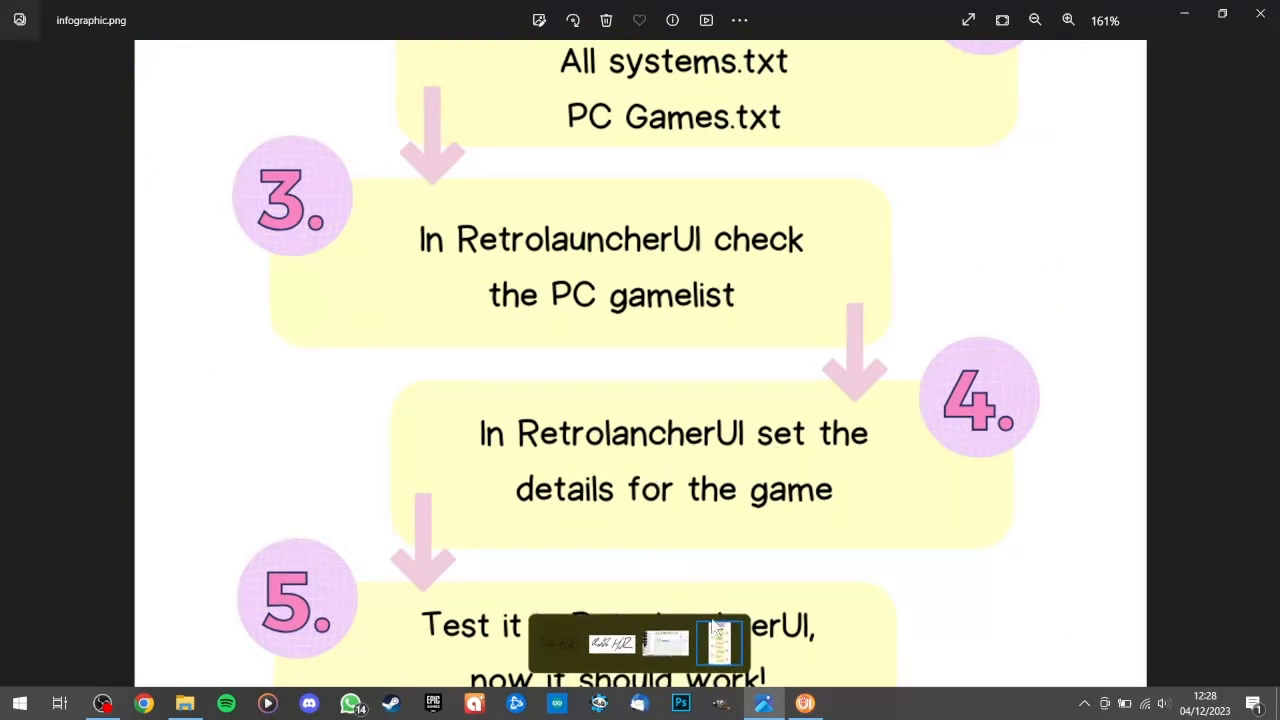
{"action": "left_click", "coordinate": [808, 704]}
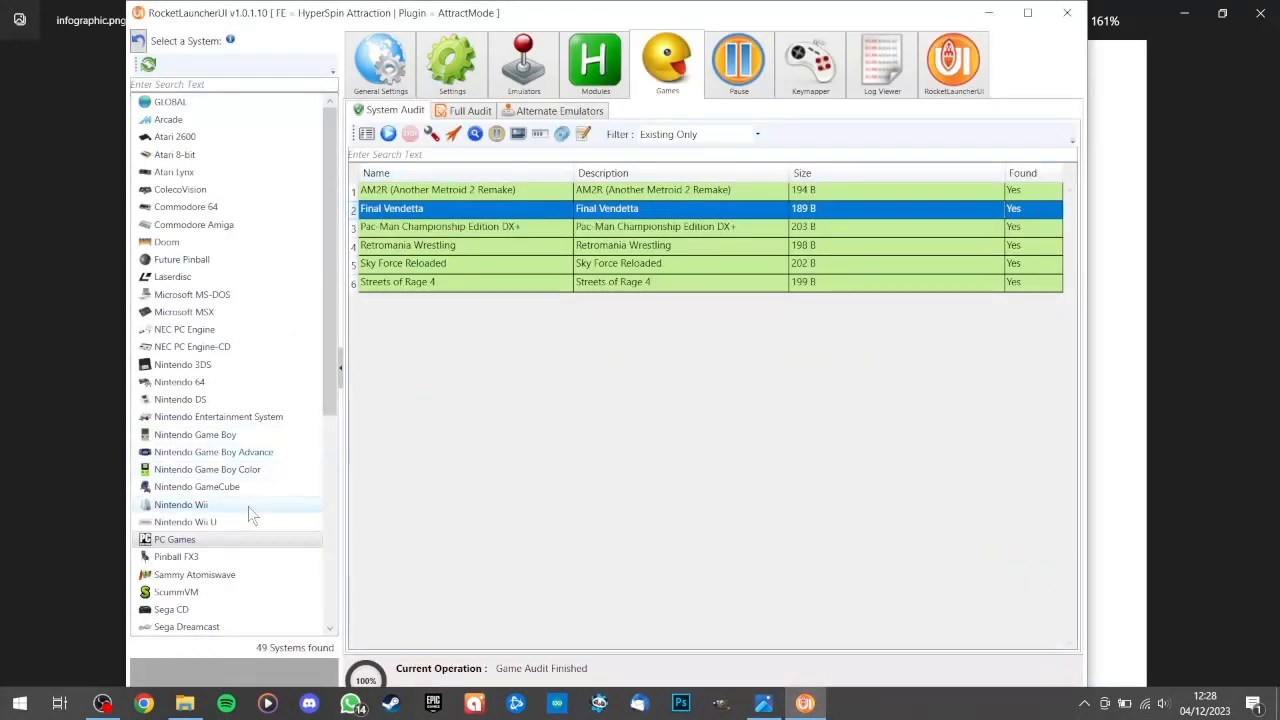
{"action": "left_click", "coordinate": [525, 56]}
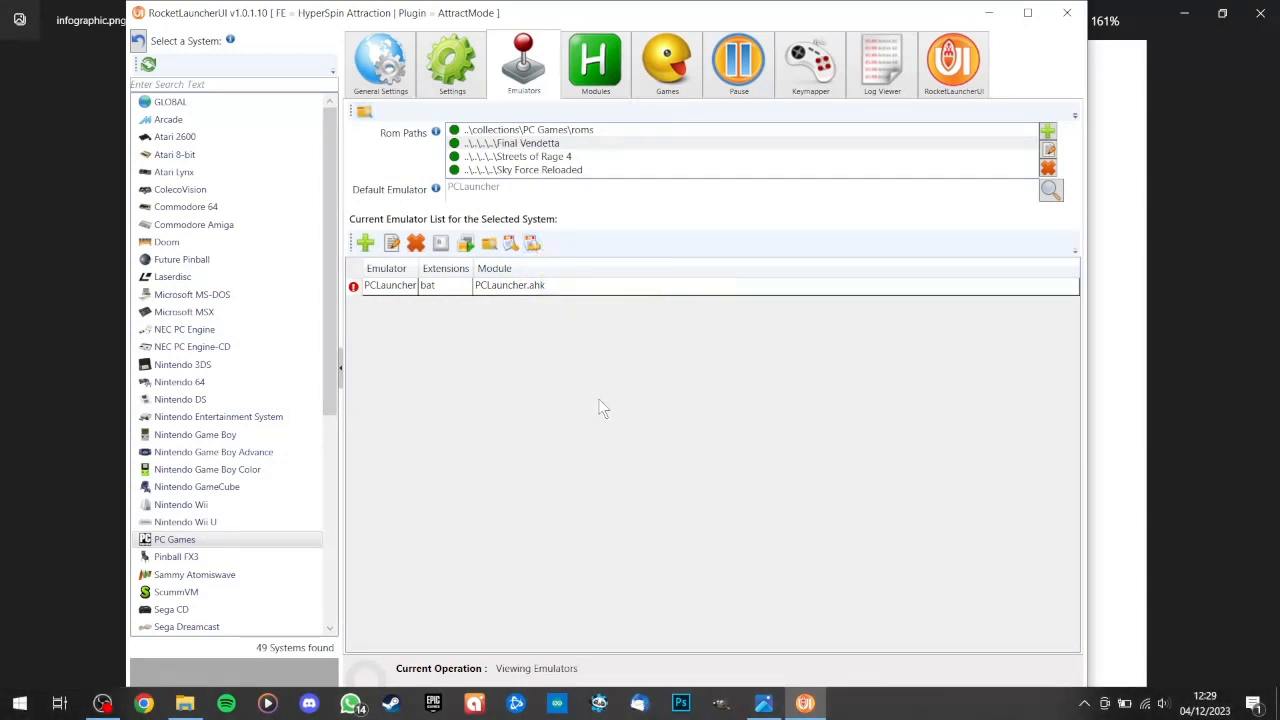
{"action": "left_click", "coordinate": [533, 246]}
{"action": "left_click", "coordinate": [535, 131]}
{"action": "left_click", "coordinate": [533, 243]}
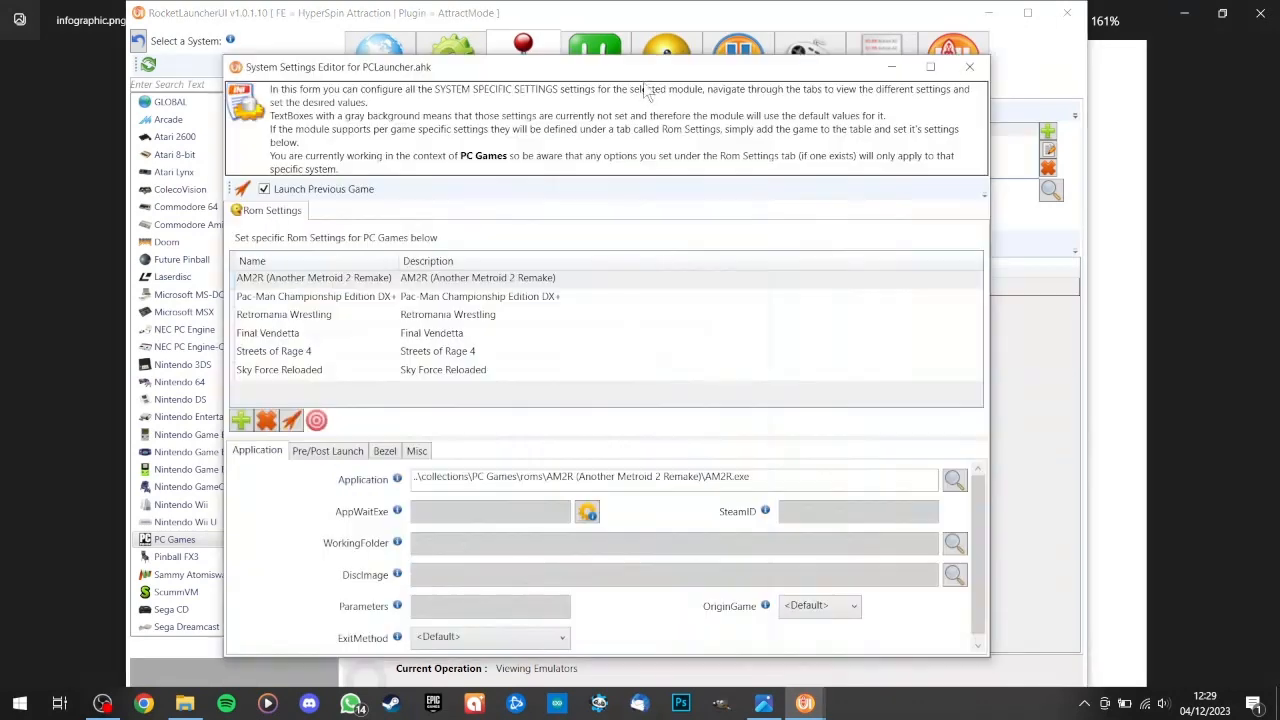
{"action": "left_click_drag", "start_coordinate": [640, 63], "coordinate": [730, 51]}
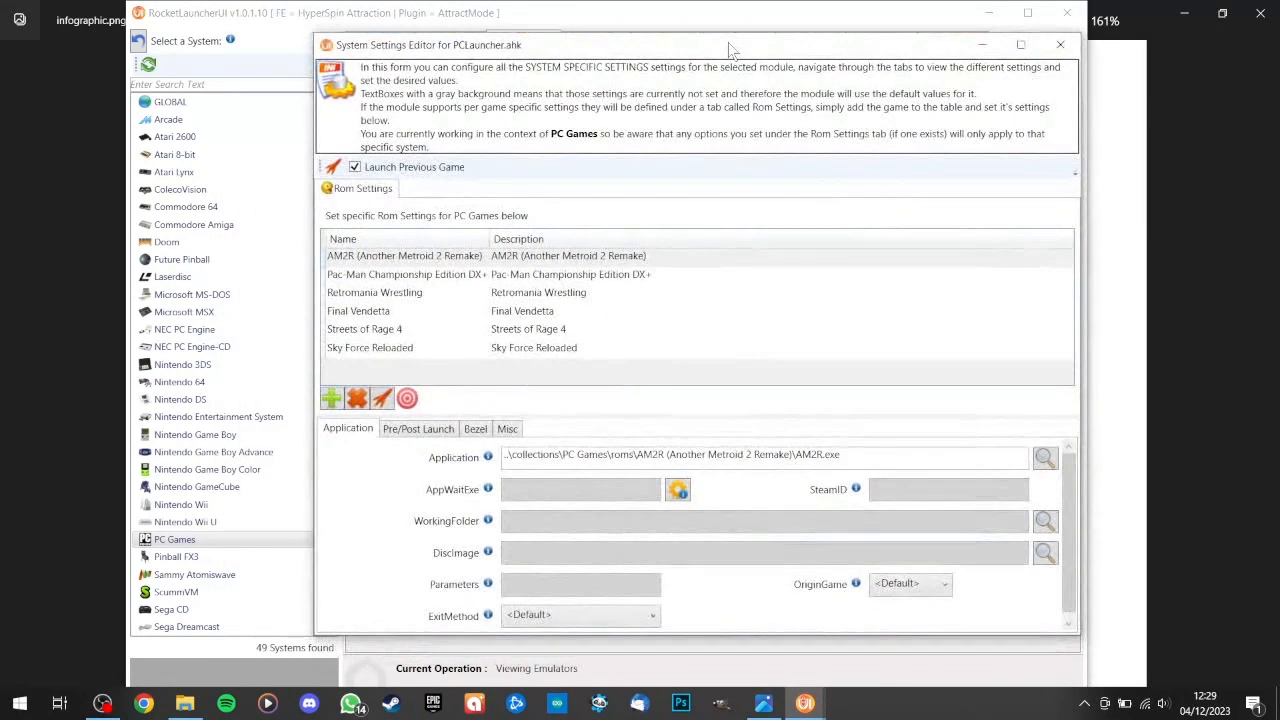
Step: View Final Vendetta's application settings, start adding a game to the rom settings, and search the game list for "final vendetta"
{"action": "left_click", "coordinate": [379, 313]}
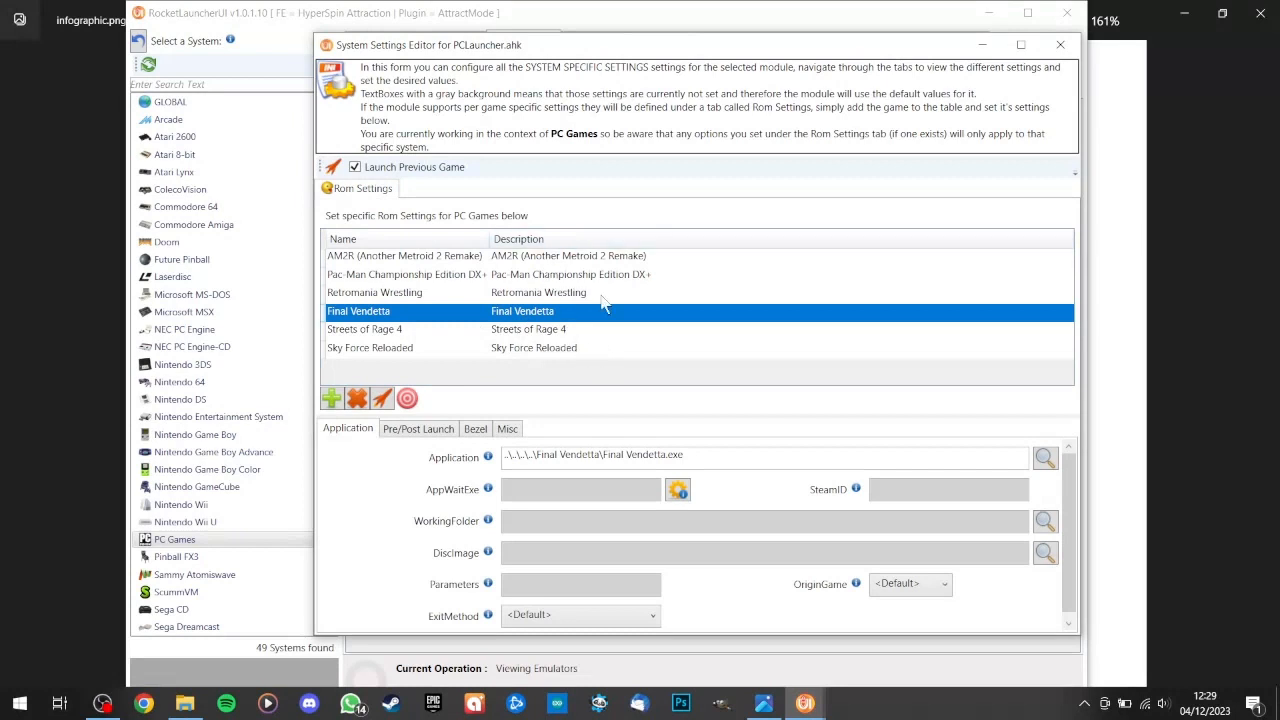
{"action": "left_click", "coordinate": [331, 399]}
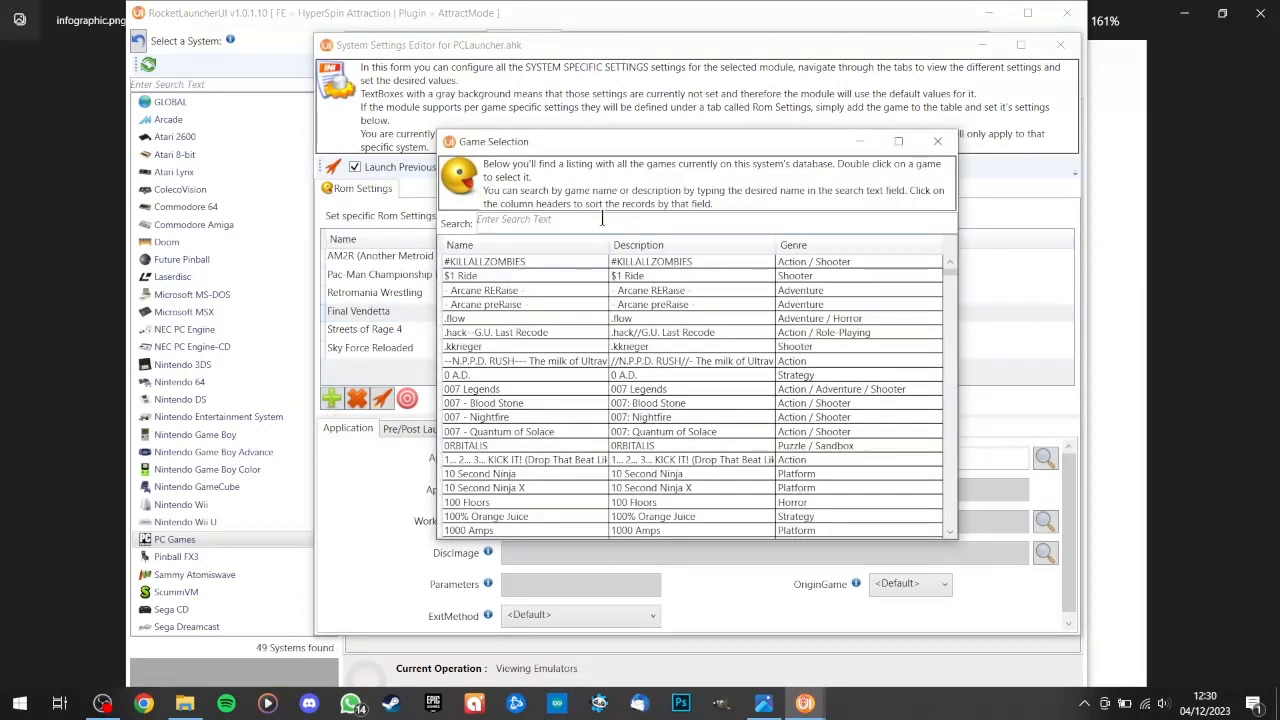
{"action": "left_click", "coordinate": [602, 219]}
{"action": "type", "text": "final vin"}
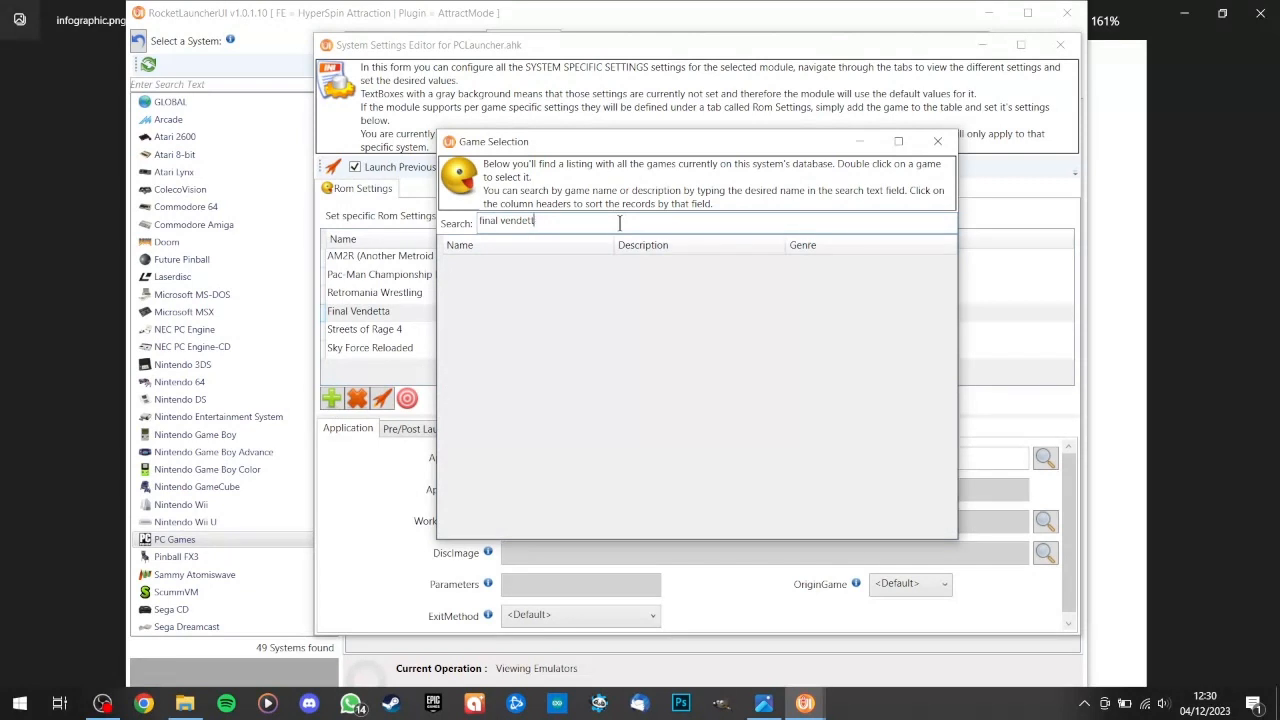
Step: Shorten the game search to "final" and add Final Fantasy VIII to the PC Games rom settings
{"action": "key", "text": "BackSpace"}
{"action": "key", "text": "BackSpace"}
{"action": "key", "text": "BackSpace"}
{"action": "key", "text": "BackSpace"}
{"action": "key", "text": "BackSpace"}
{"action": "key", "text": "BackSpace"}
{"action": "key", "text": "BackSpace"}
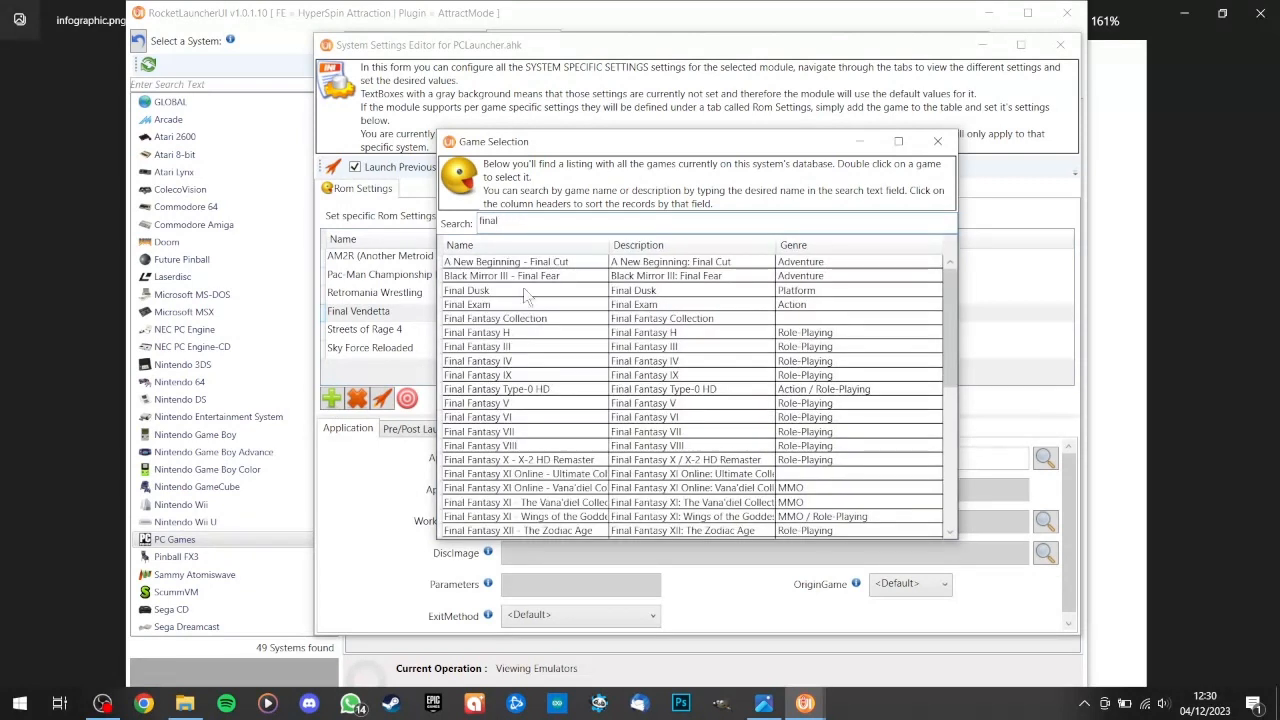
{"action": "left_click", "coordinate": [537, 446]}
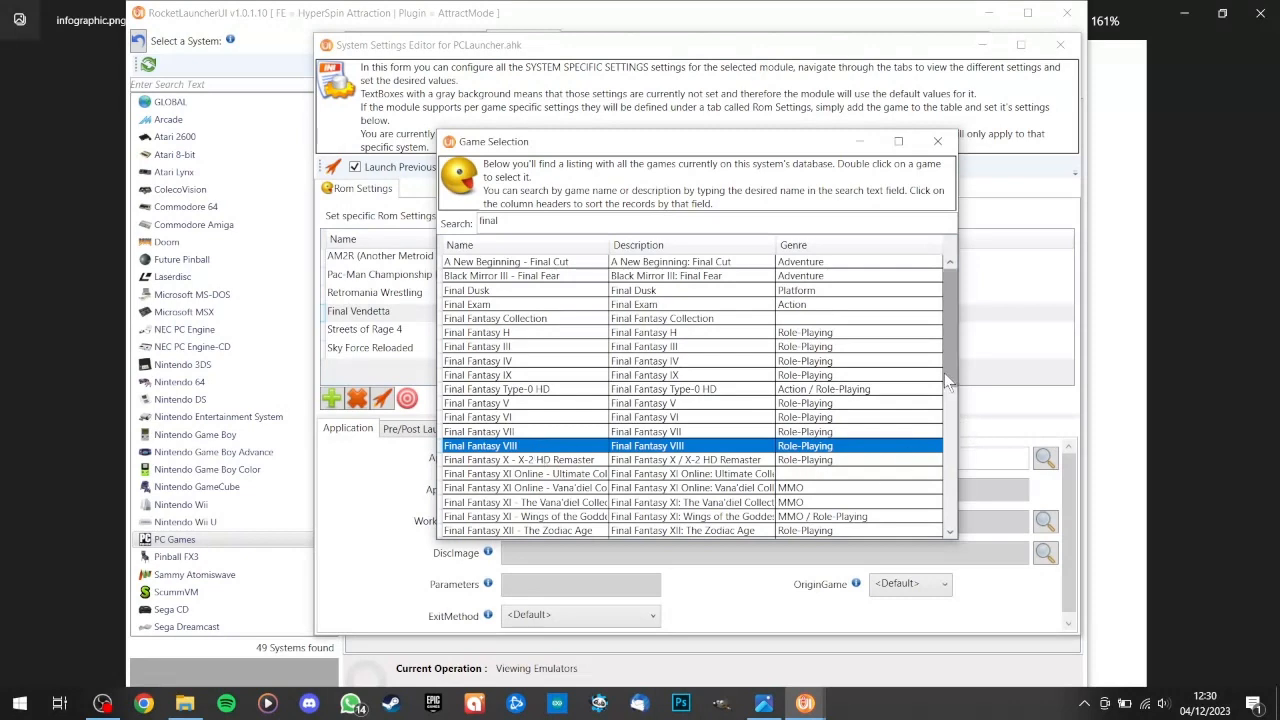
{"action": "left_click_drag", "start_coordinate": [944, 373], "coordinate": [944, 429]}
{"action": "key", "text": "Down"}
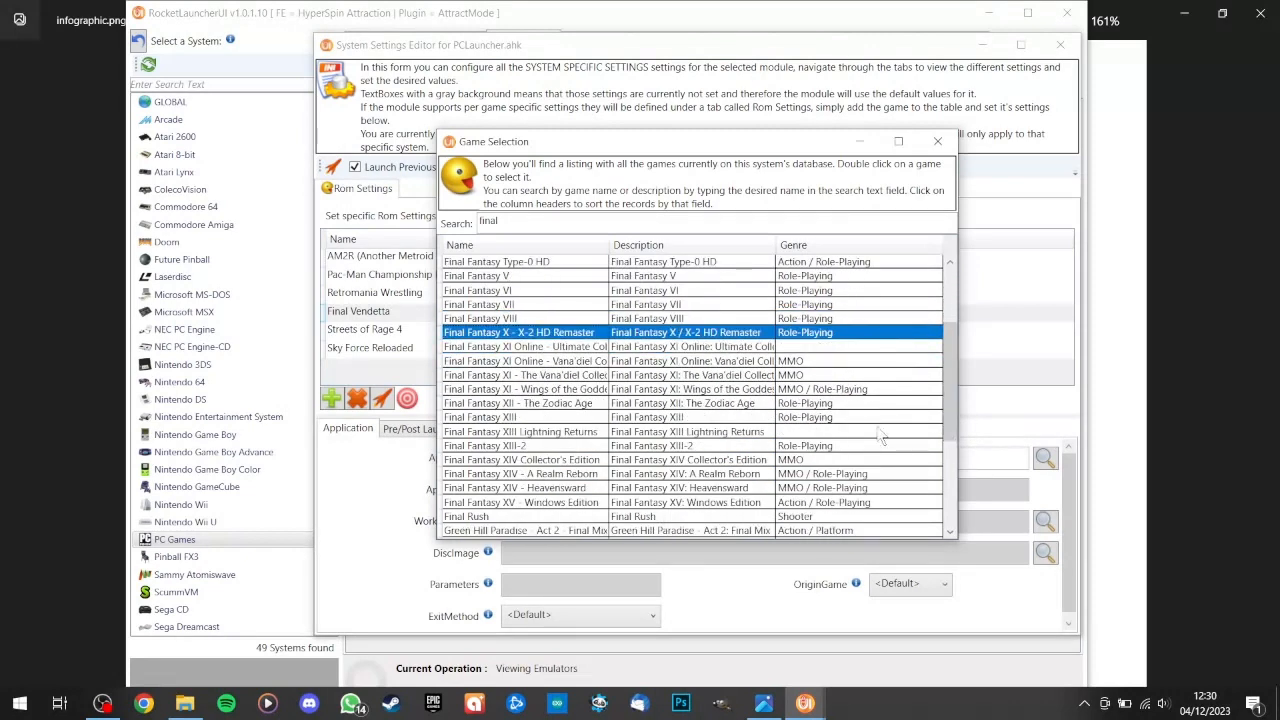
{"action": "double_click", "coordinate": [537, 318]}
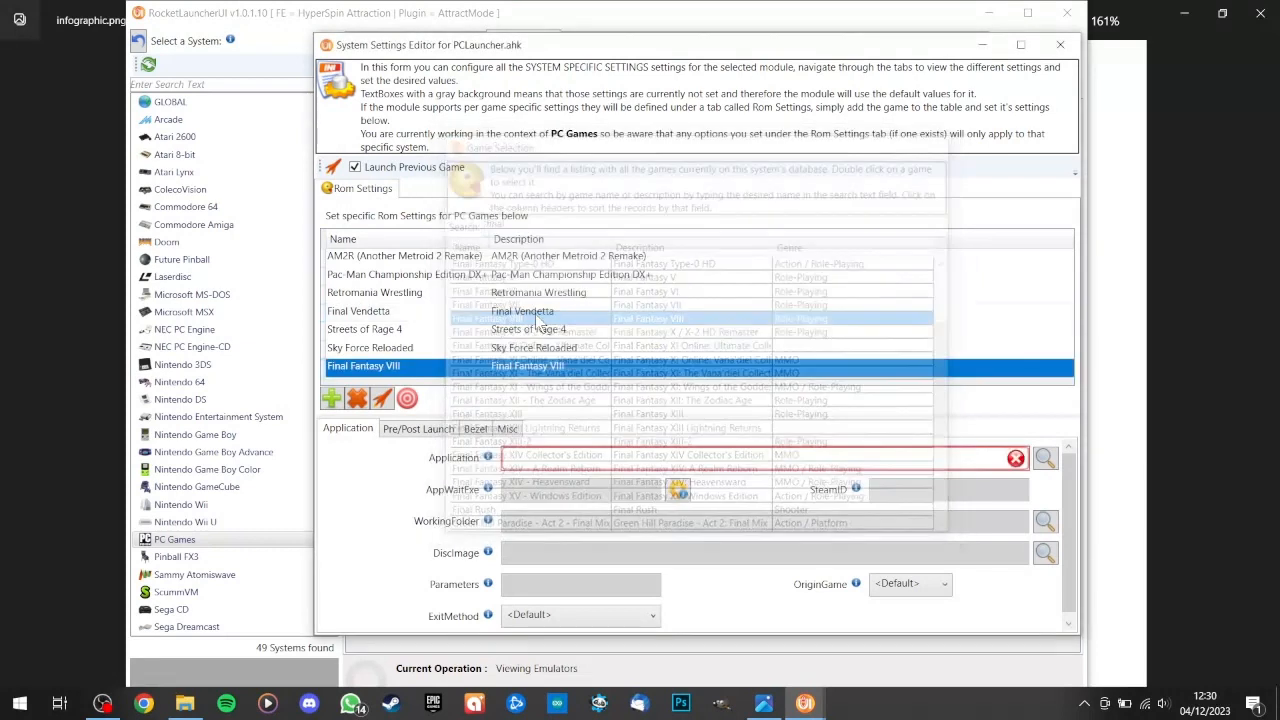
Step: Compare the application paths of Final Vendetta and Final Fantasy VIII, then open and cancel the application file selection for Final Fantasy VIII
{"action": "left_click", "coordinate": [404, 349]}
{"action": "left_click", "coordinate": [400, 368]}
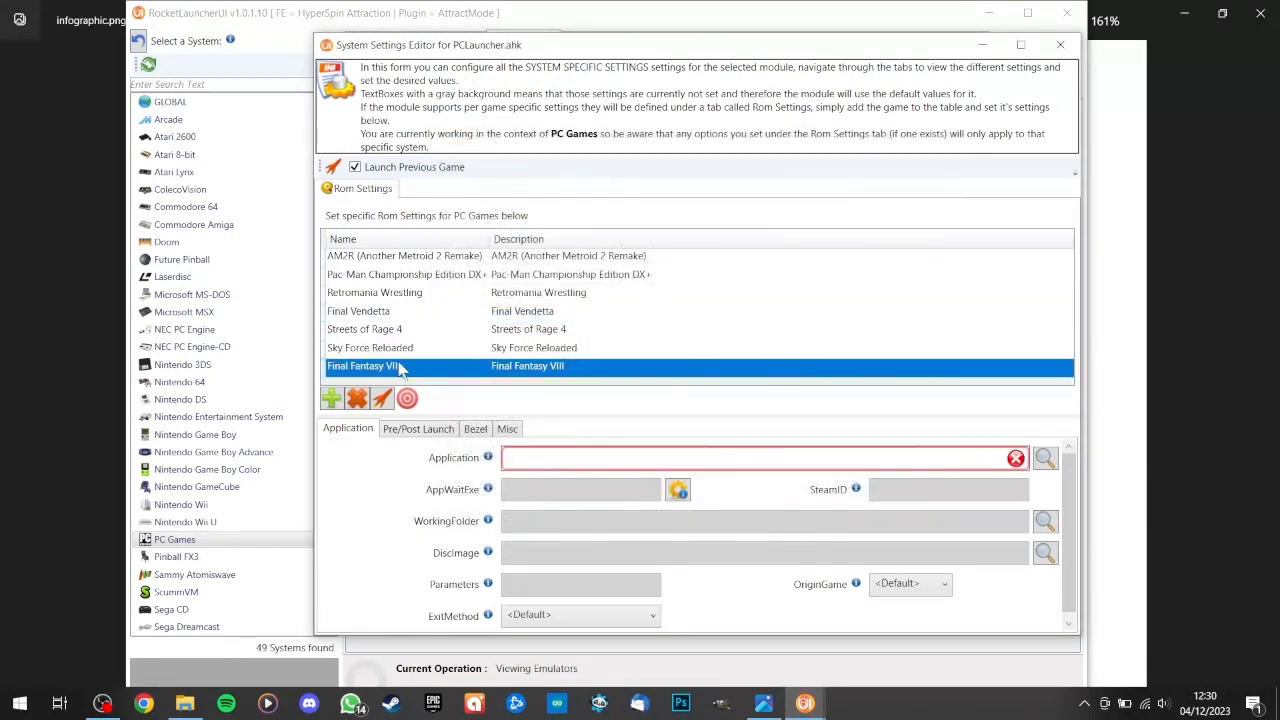
{"action": "left_click", "coordinate": [375, 313]}
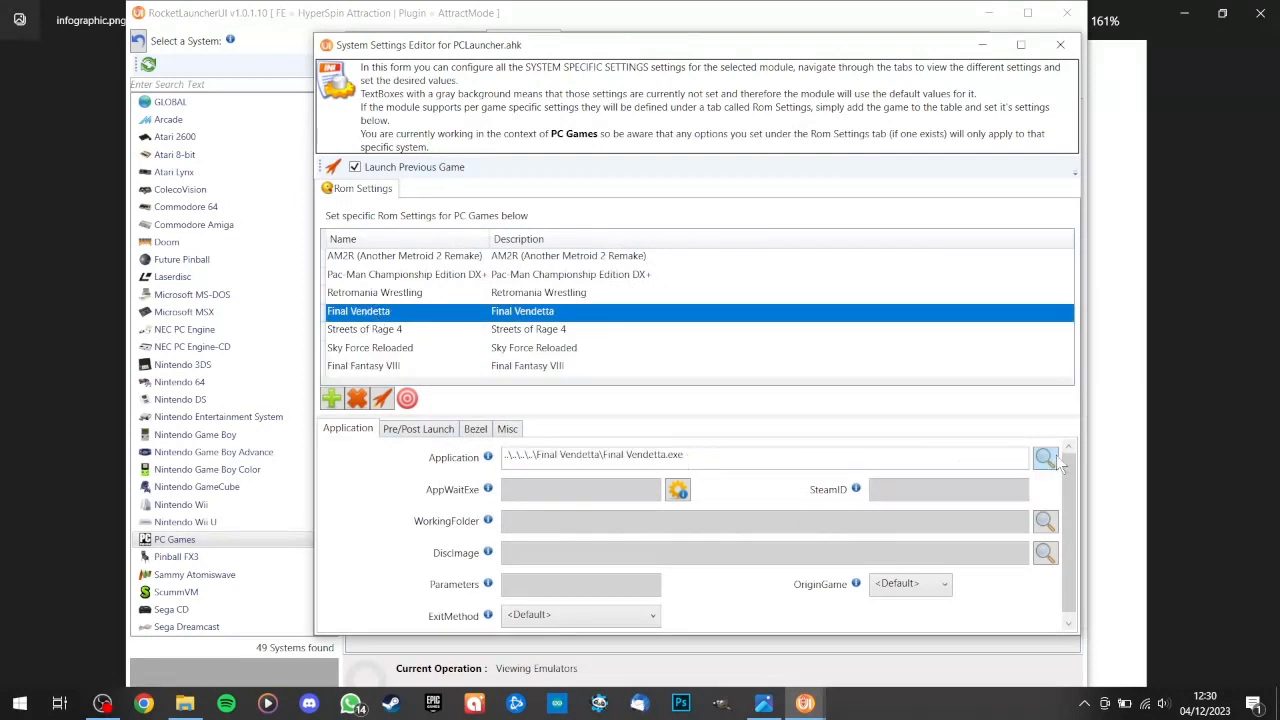
{"action": "left_click", "coordinate": [398, 367]}
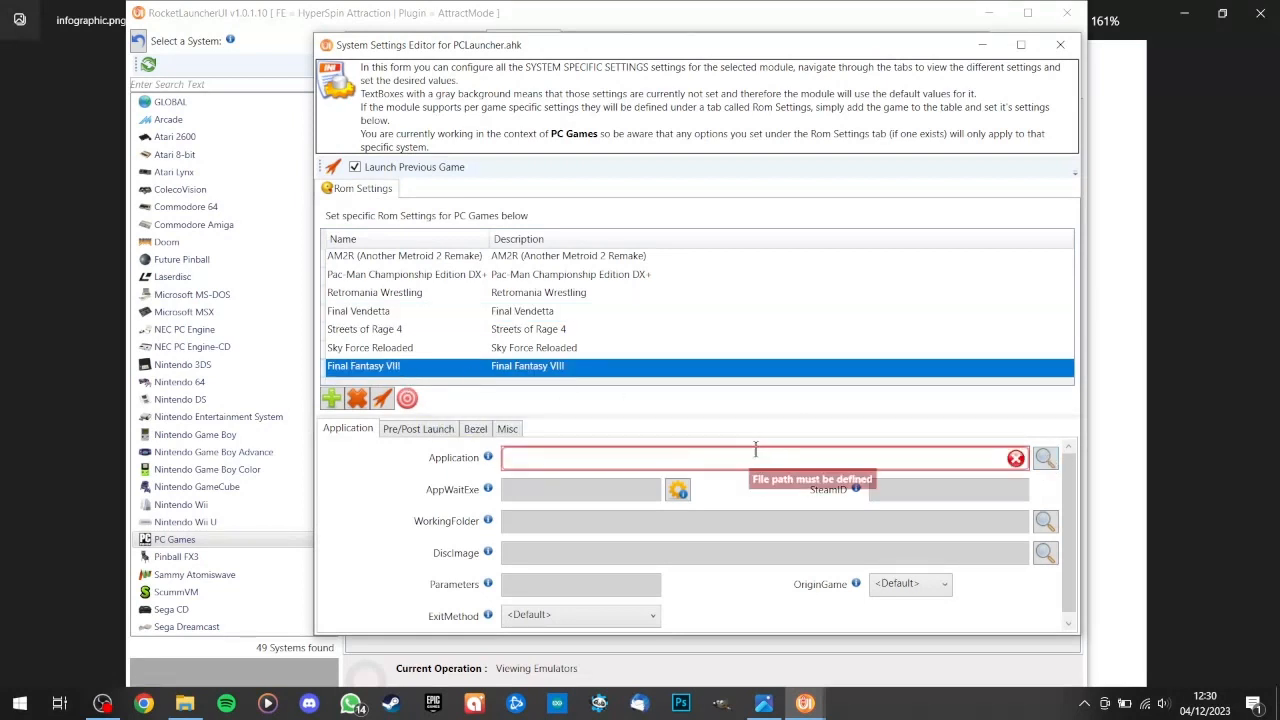
{"action": "left_click", "coordinate": [1047, 460]}
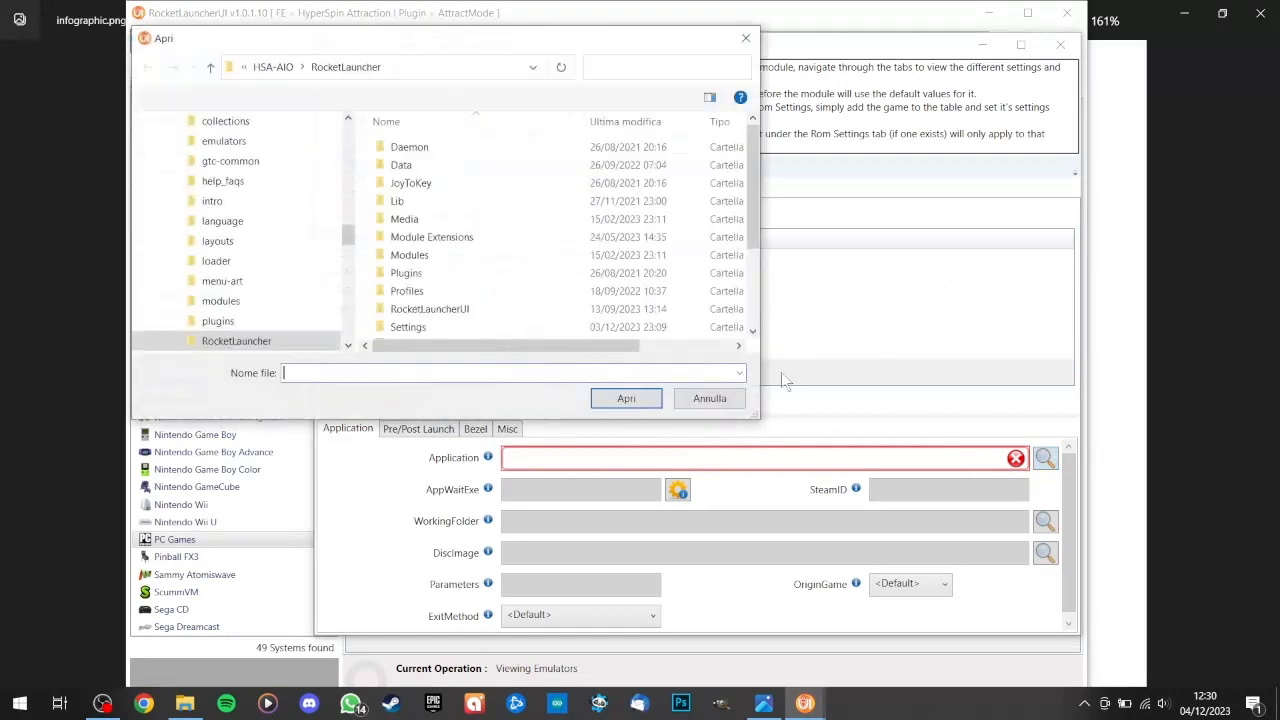
{"action": "left_click", "coordinate": [733, 398]}
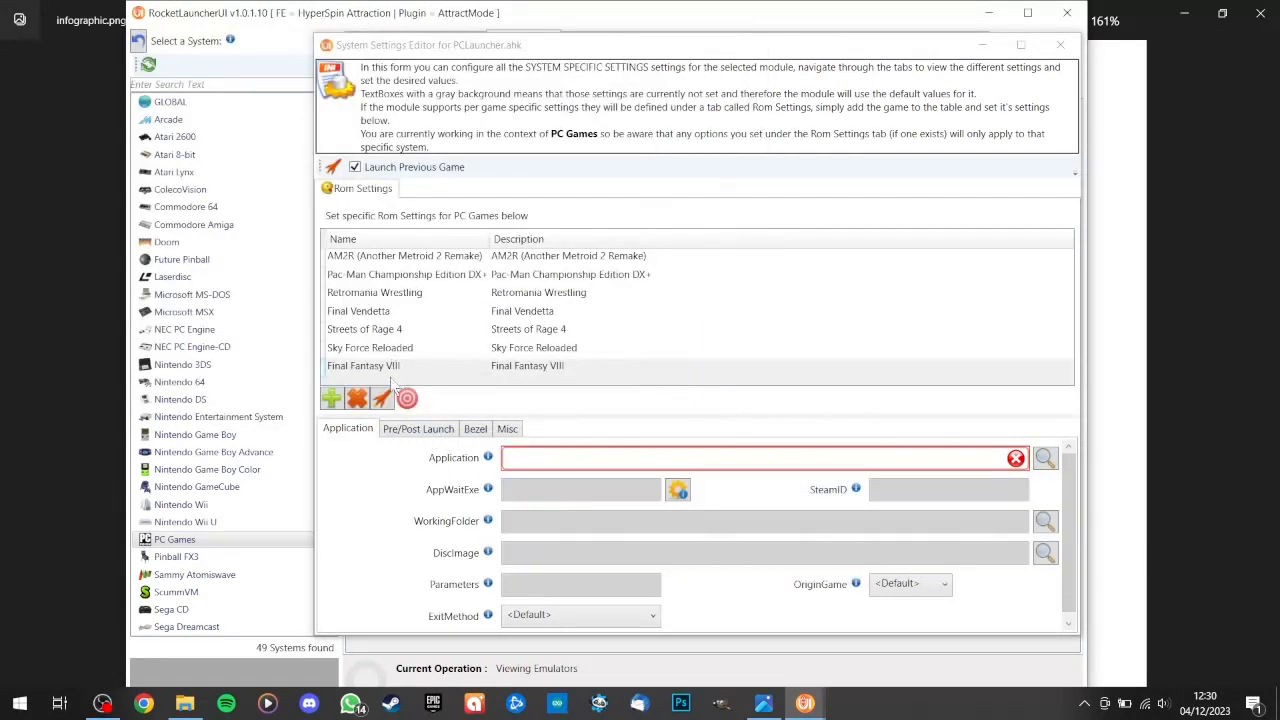
Step: Copy Final Vendetta's PostExit path .\Module Extensions\delay.bat to Final Fantasy VIII and set its PostExitSleep to 1000
{"action": "left_click", "coordinate": [395, 315]}
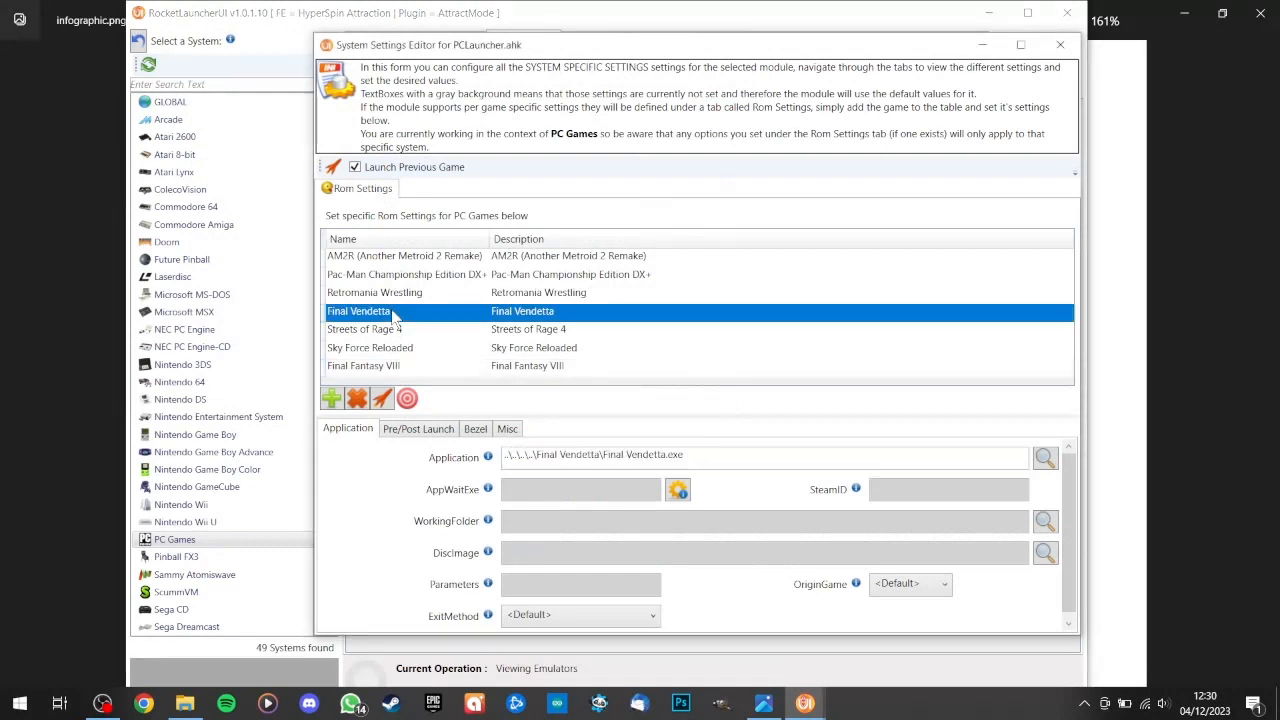
{"action": "left_click", "coordinate": [430, 430]}
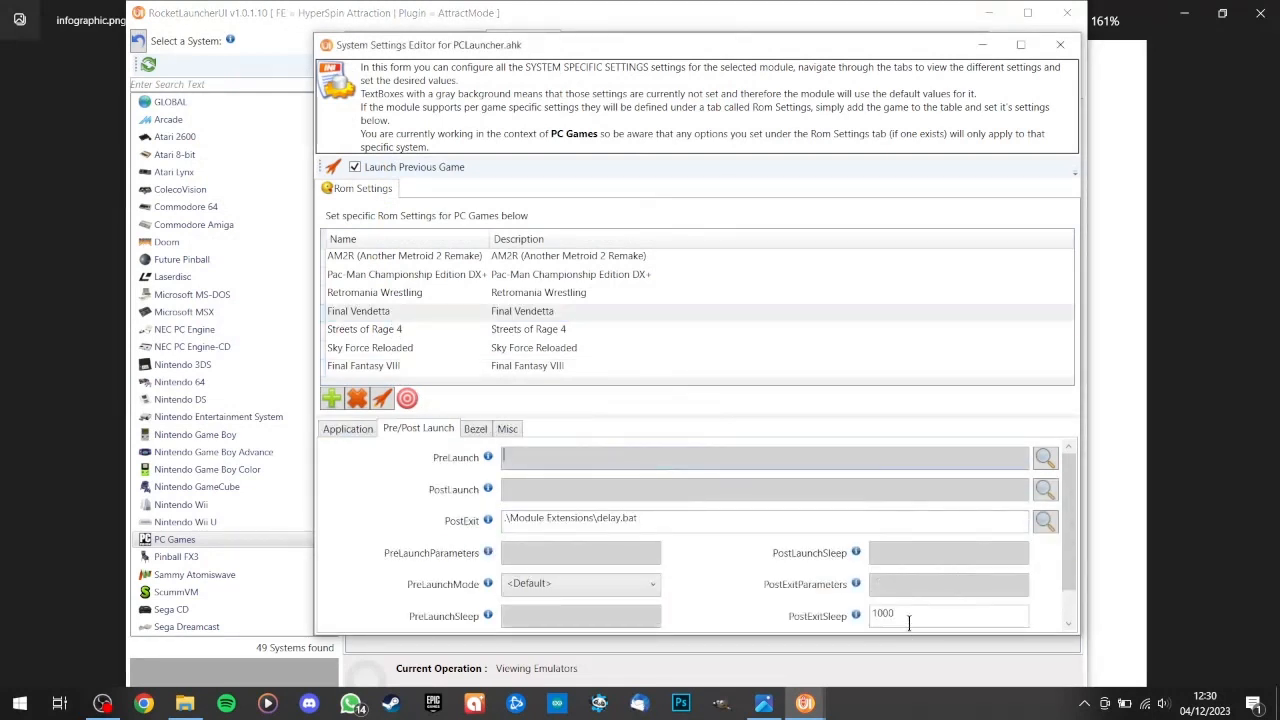
{"action": "left_click_drag", "start_coordinate": [904, 614], "coordinate": [874, 621]}
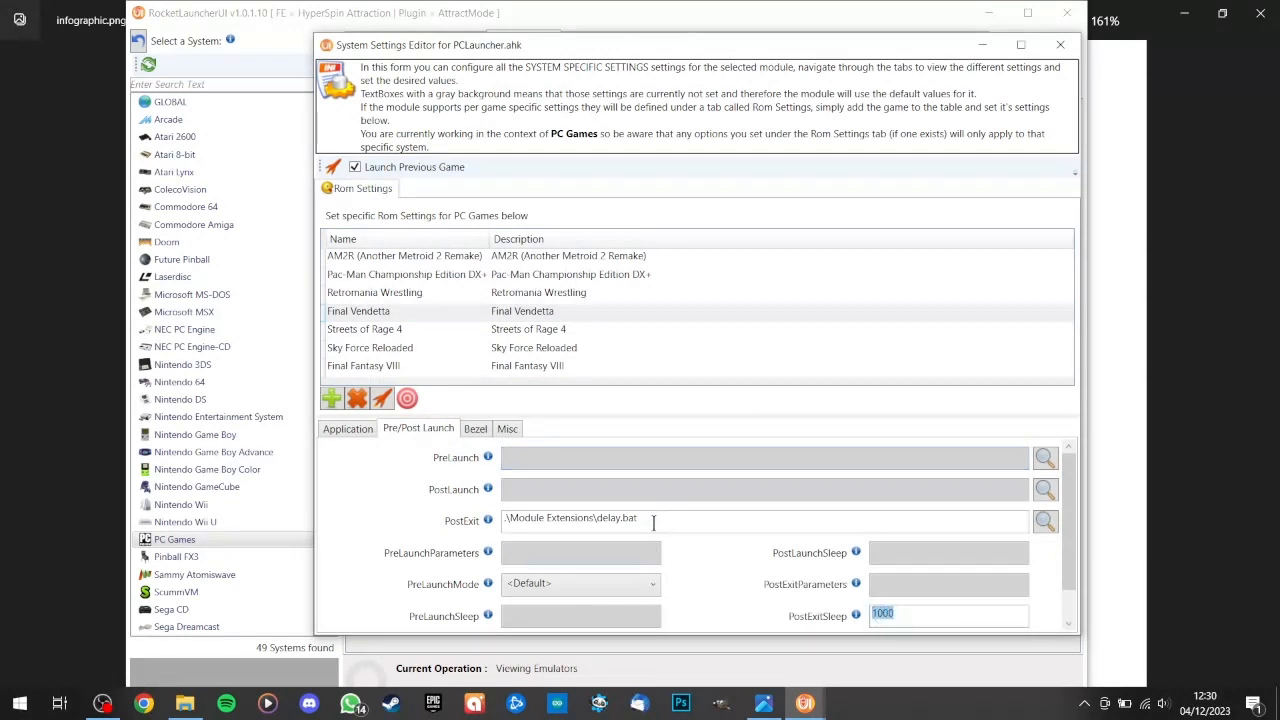
{"action": "left_click_drag", "start_coordinate": [643, 521], "coordinate": [500, 545]}
{"action": "key", "text": "ctrl+c"}
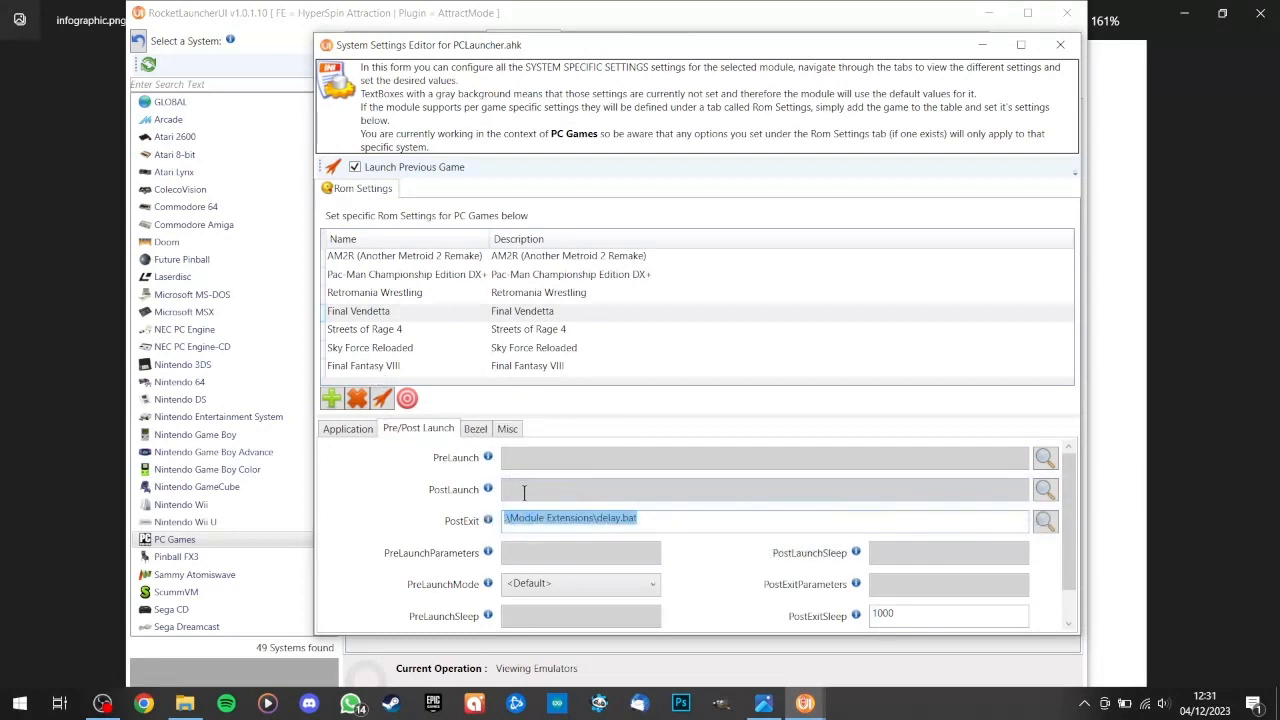
{"action": "left_click", "coordinate": [418, 367]}
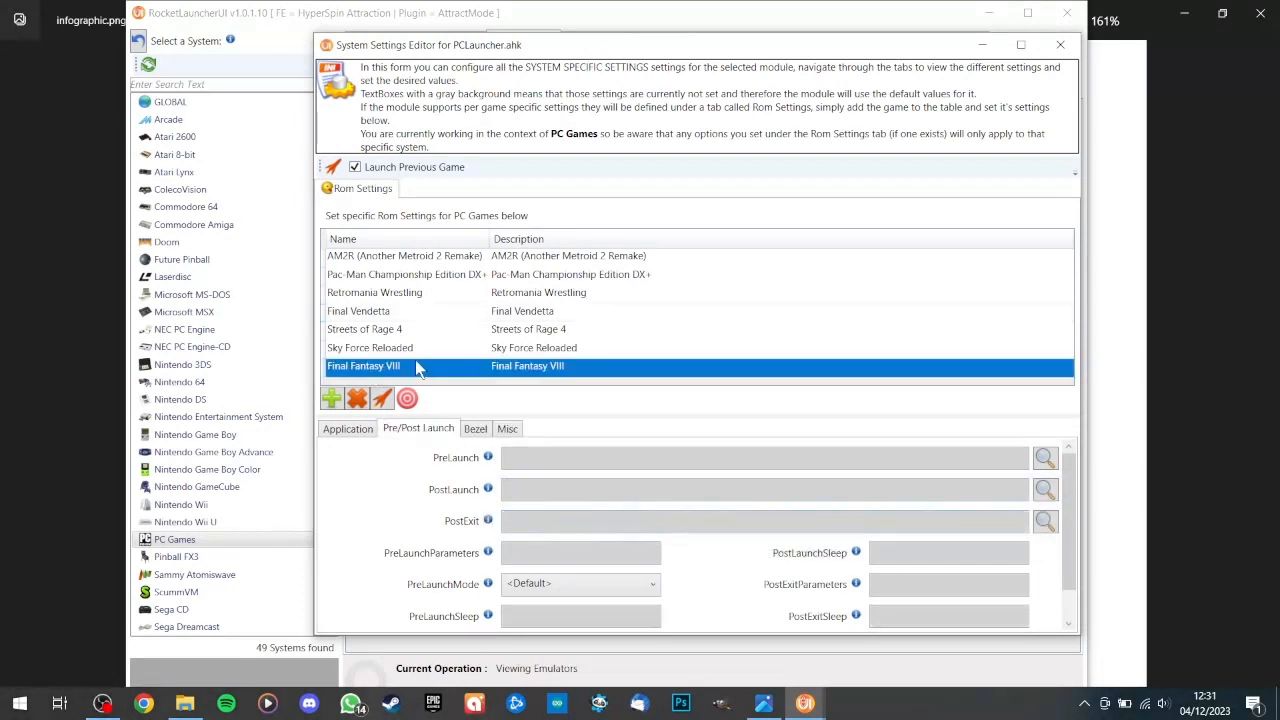
{"action": "left_click", "coordinate": [578, 518]}
{"action": "key", "text": "ctrl+v"}
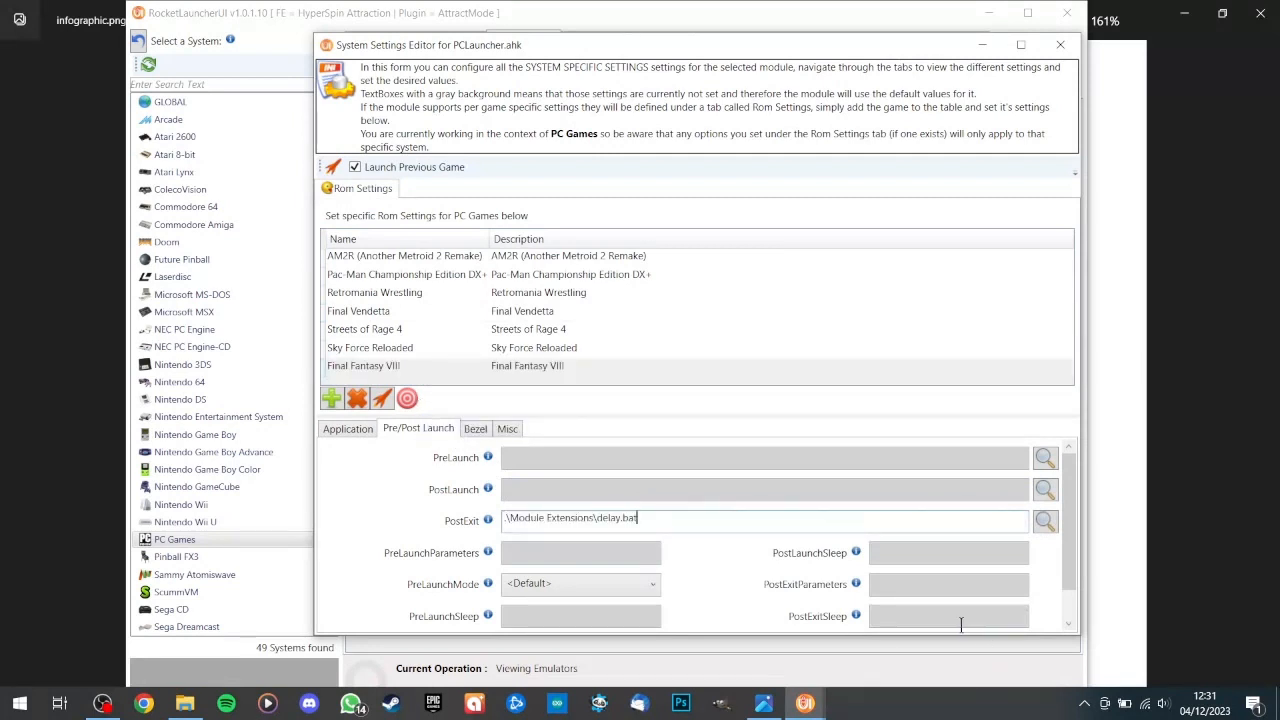
{"action": "left_click", "coordinate": [960, 618]}
{"action": "type", "text": "1000"}
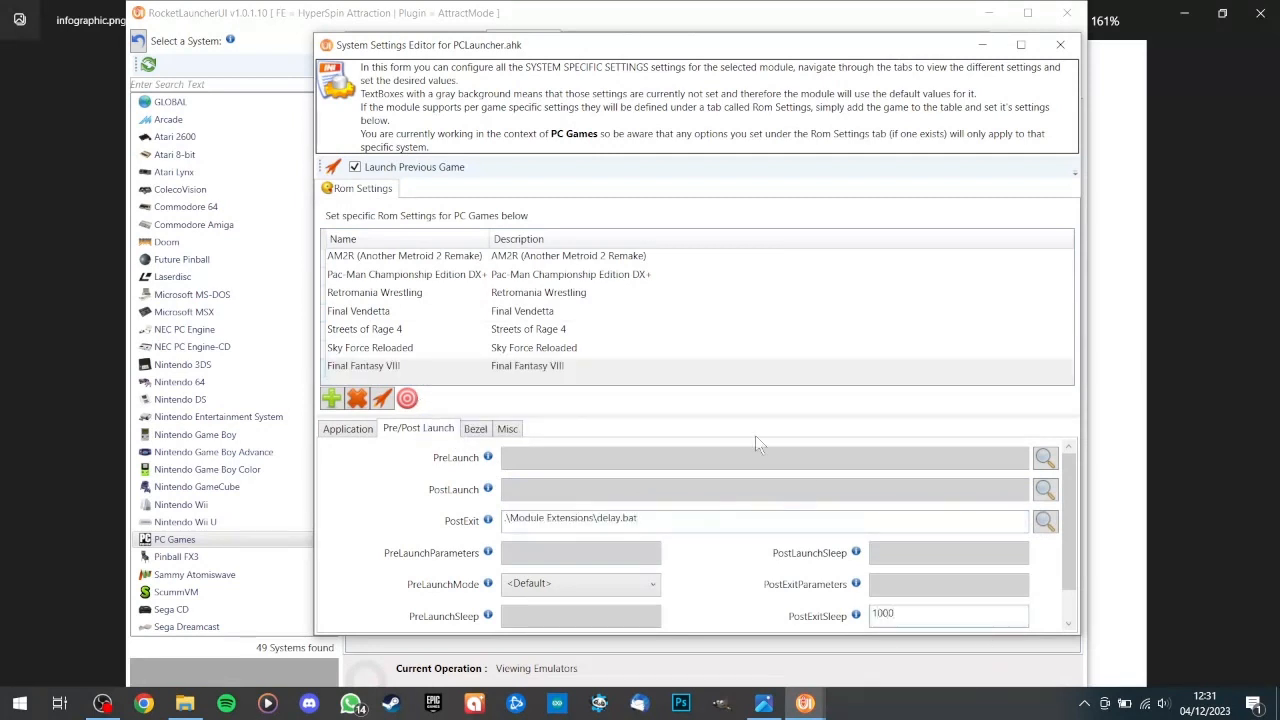
Step: Set HideConsole to true for Final Fantasy VIII after checking its bezel options
{"action": "left_click", "coordinate": [476, 430]}
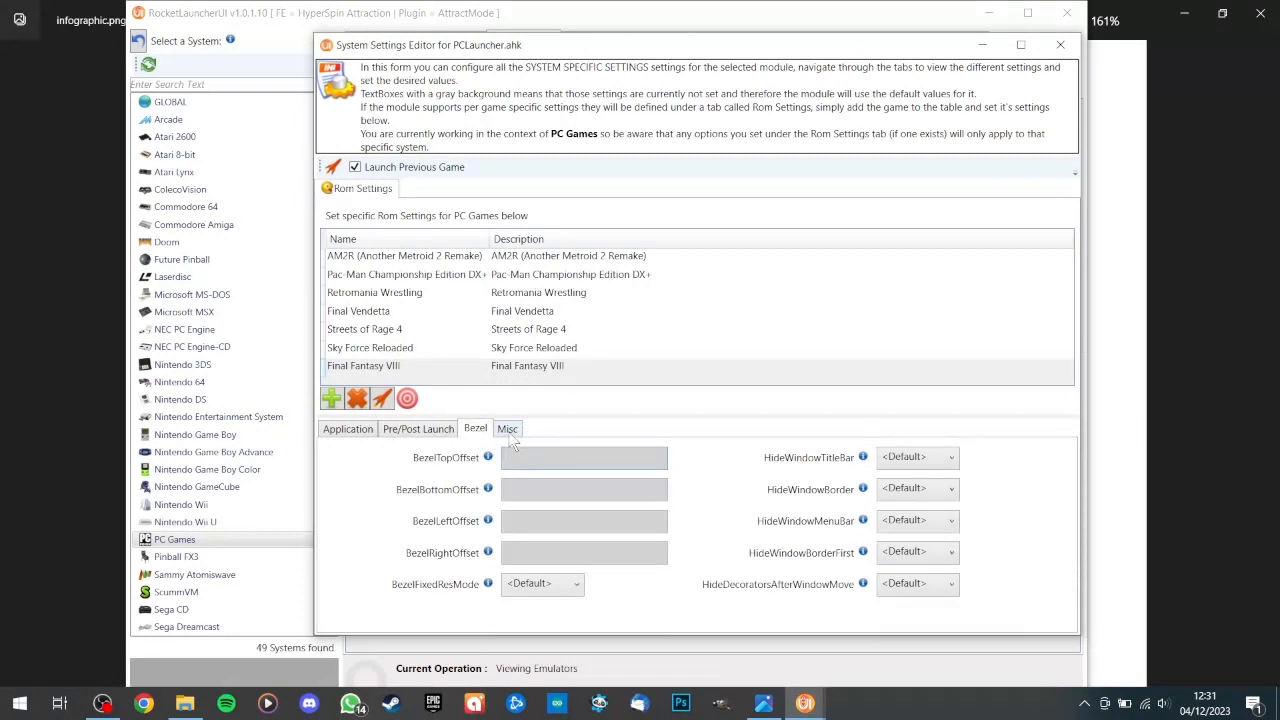
{"action": "left_click", "coordinate": [507, 429]}
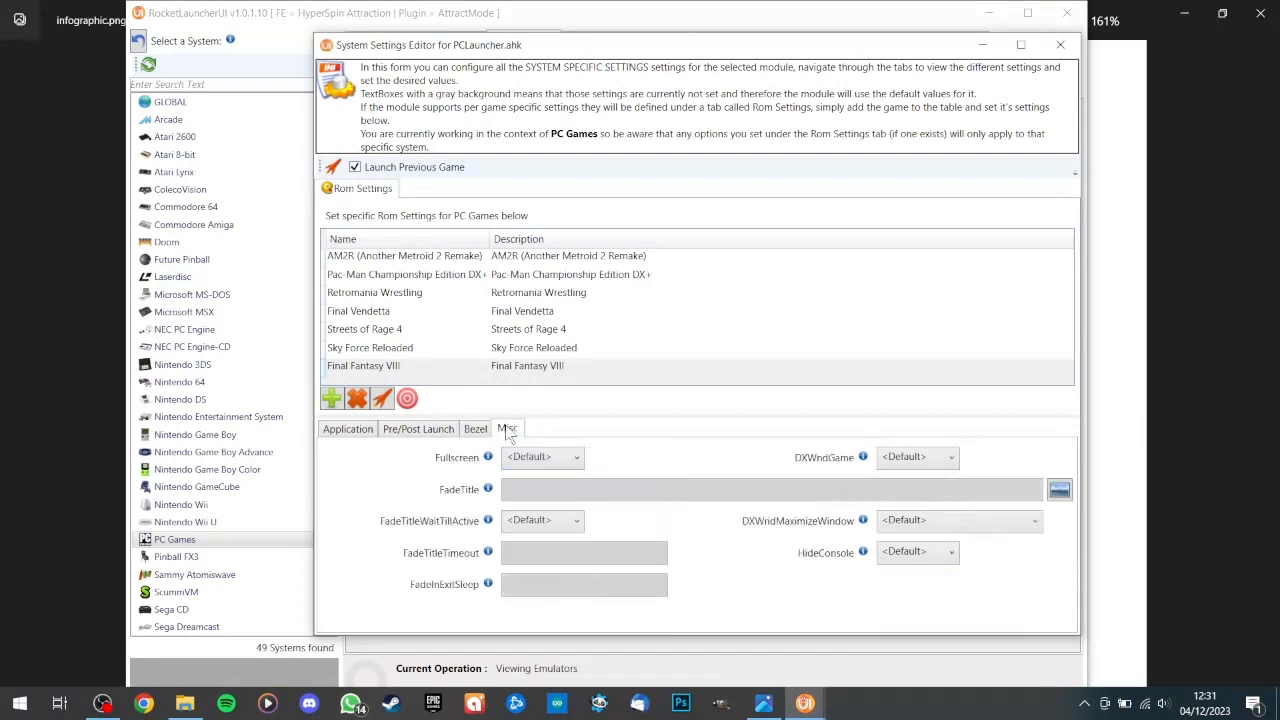
{"action": "left_click", "coordinate": [911, 560]}
{"action": "left_click", "coordinate": [920, 578]}
Step: Copy Final Vendetta's FadeTitle to Final Fantasy VIII and change it to "Final Fantasy VIII ahk_class YYGameMakerYY"
{"action": "left_click", "coordinate": [417, 314]}
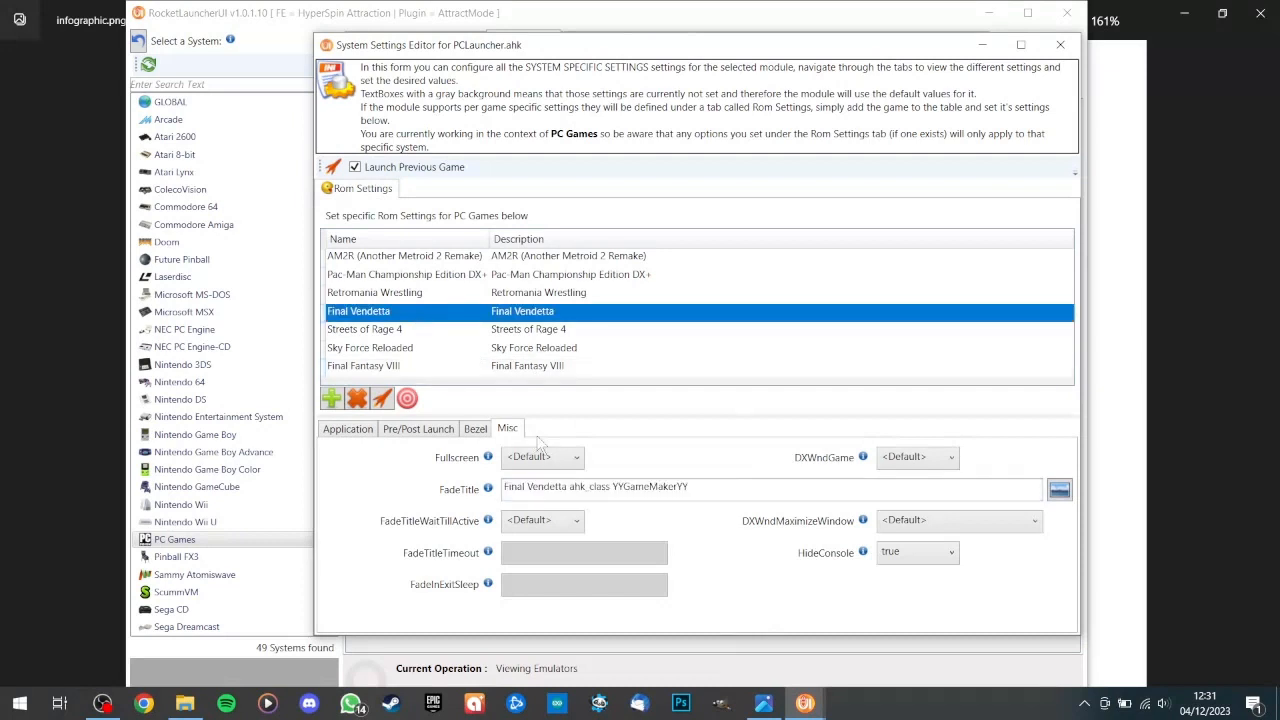
{"action": "left_click", "coordinate": [691, 487]}
{"action": "left_click_drag", "start_coordinate": [691, 487], "coordinate": [495, 508]}
{"action": "key", "text": "ctrl+c"}
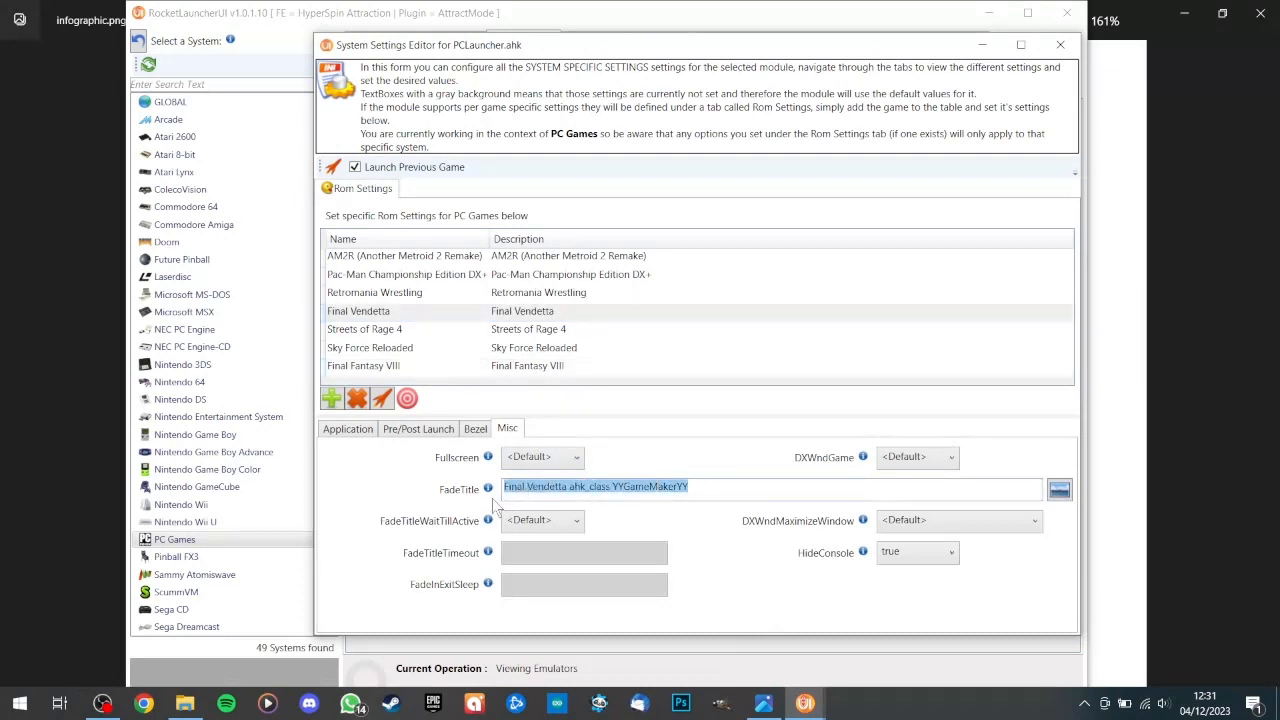
{"action": "left_click", "coordinate": [425, 366]}
{"action": "left_click", "coordinate": [596, 490]}
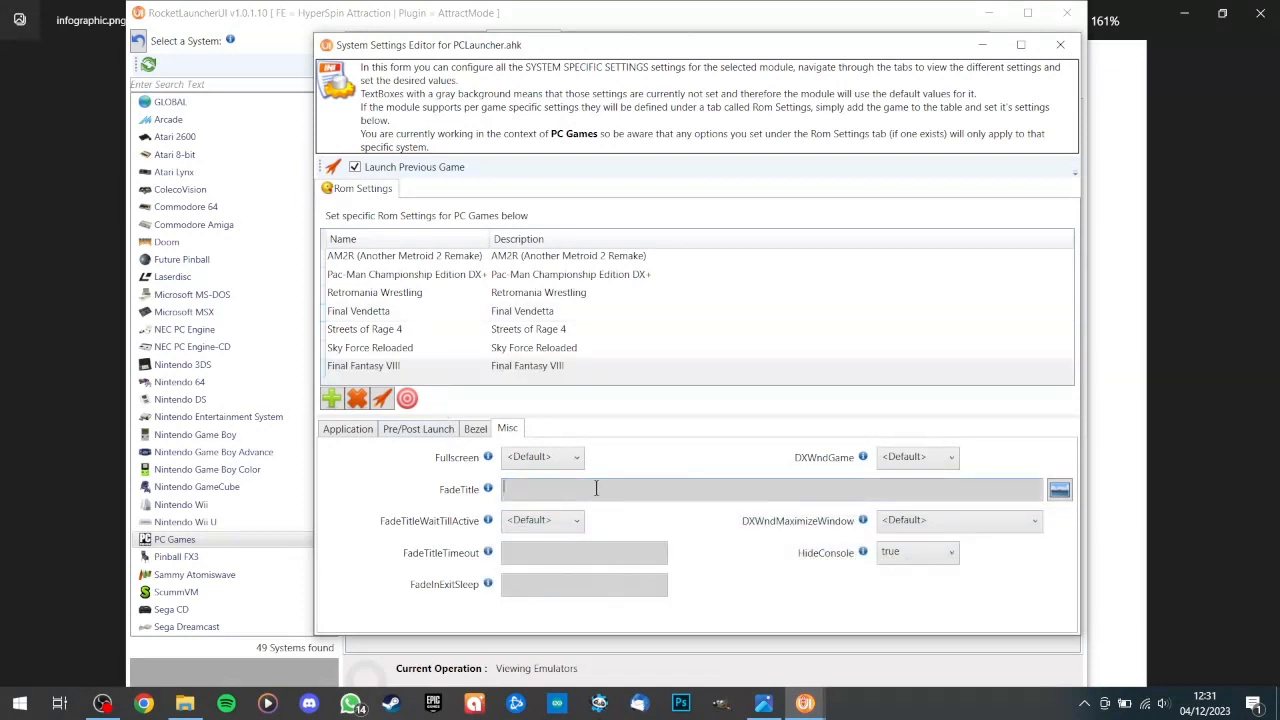
{"action": "key", "text": "ctrl+v"}
{"action": "left_click_drag", "start_coordinate": [567, 488], "coordinate": [525, 492]}
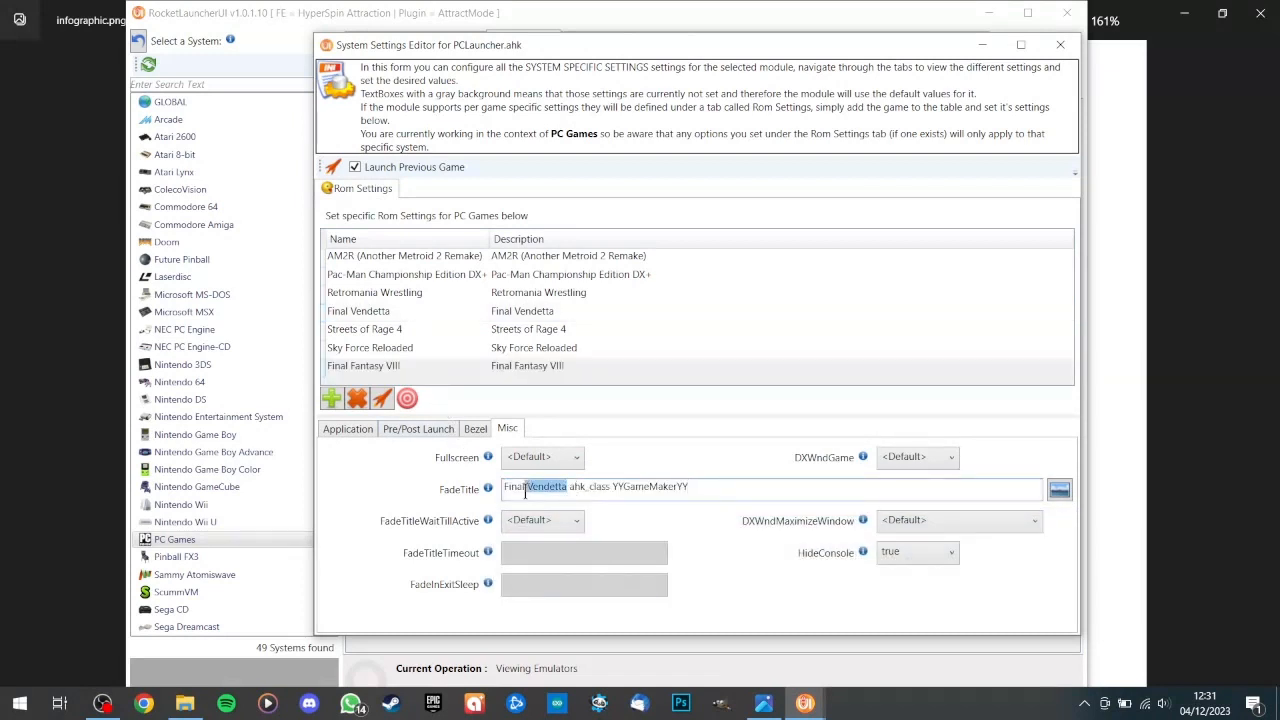
{"action": "type", "text": "Fantasy"}
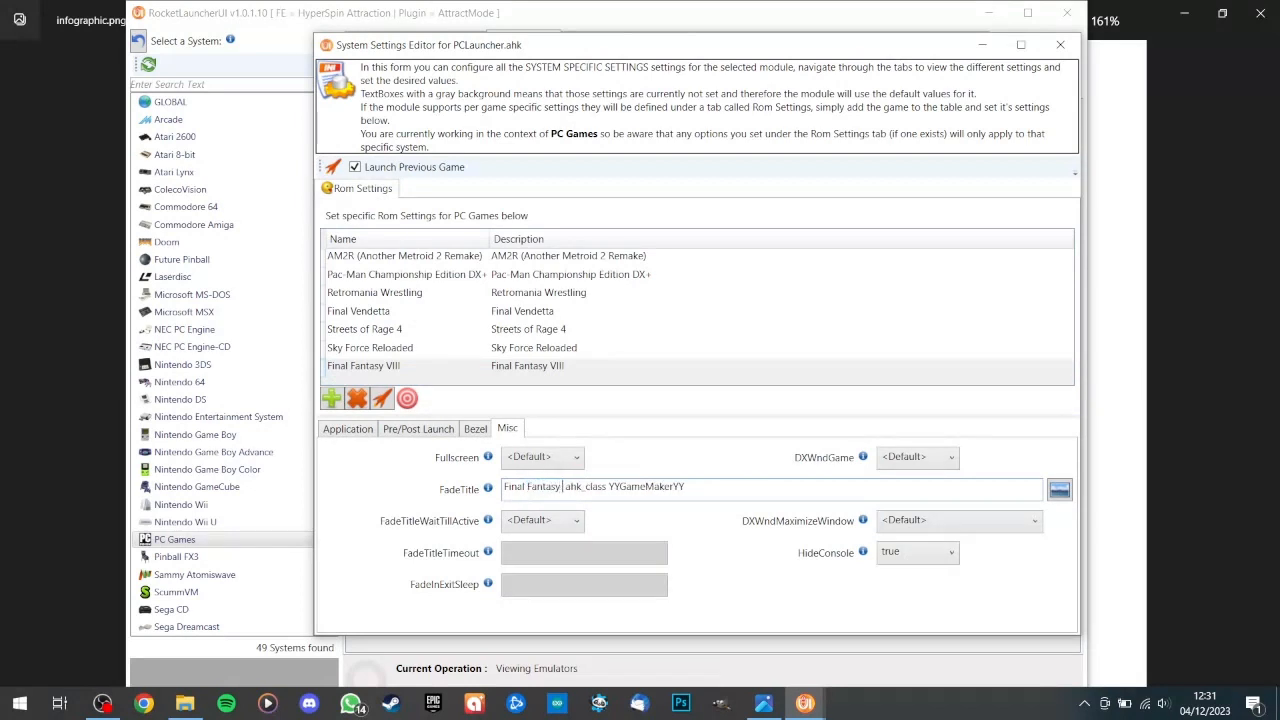
{"action": "type", "text": " VIII"}
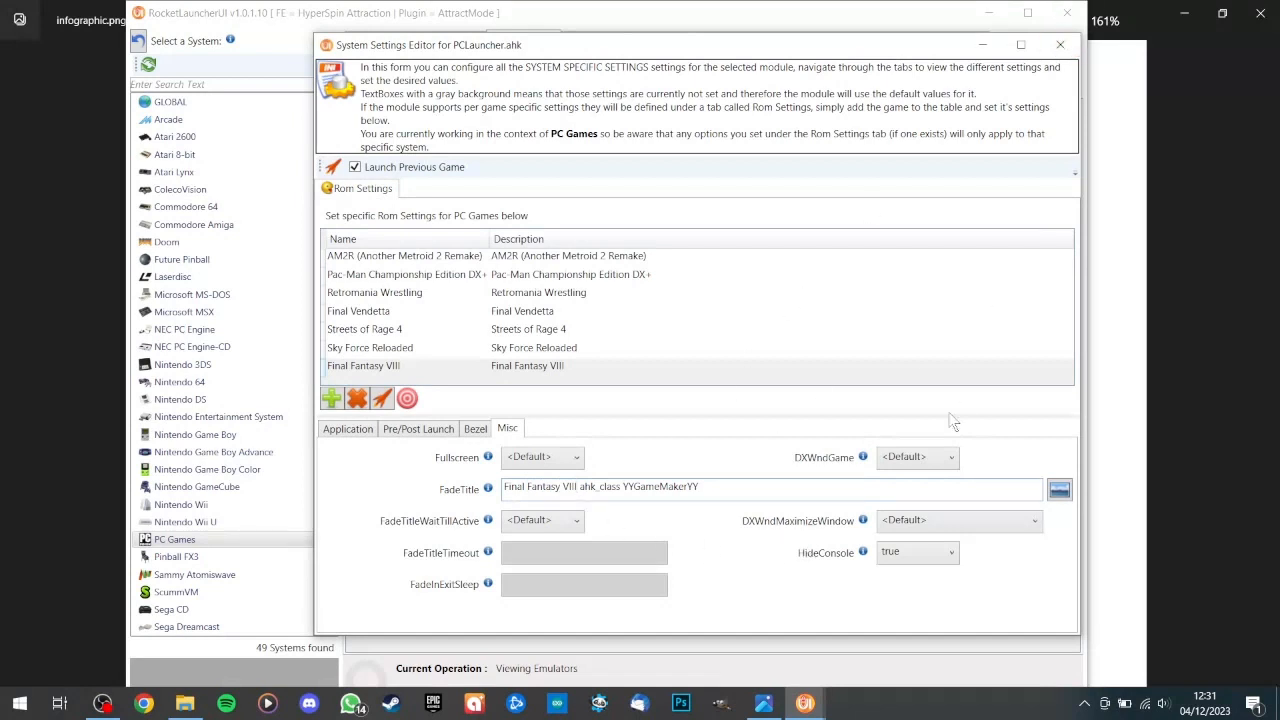
Step: Close and reopen the PCLauncher.ahk system settings editor, and review the application, bezel and miscellaneous settings stored for Final Fantasy VIII
{"action": "left_click", "coordinate": [560, 353]}
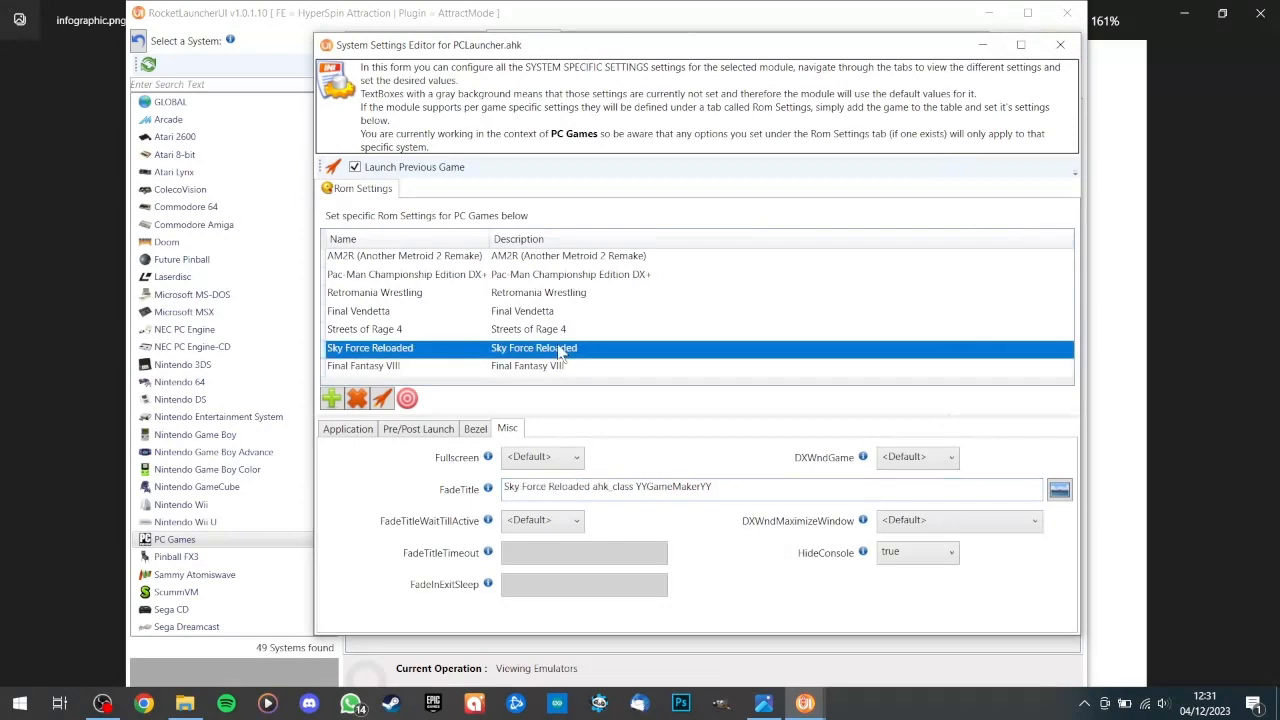
{"action": "left_click", "coordinate": [1060, 44]}
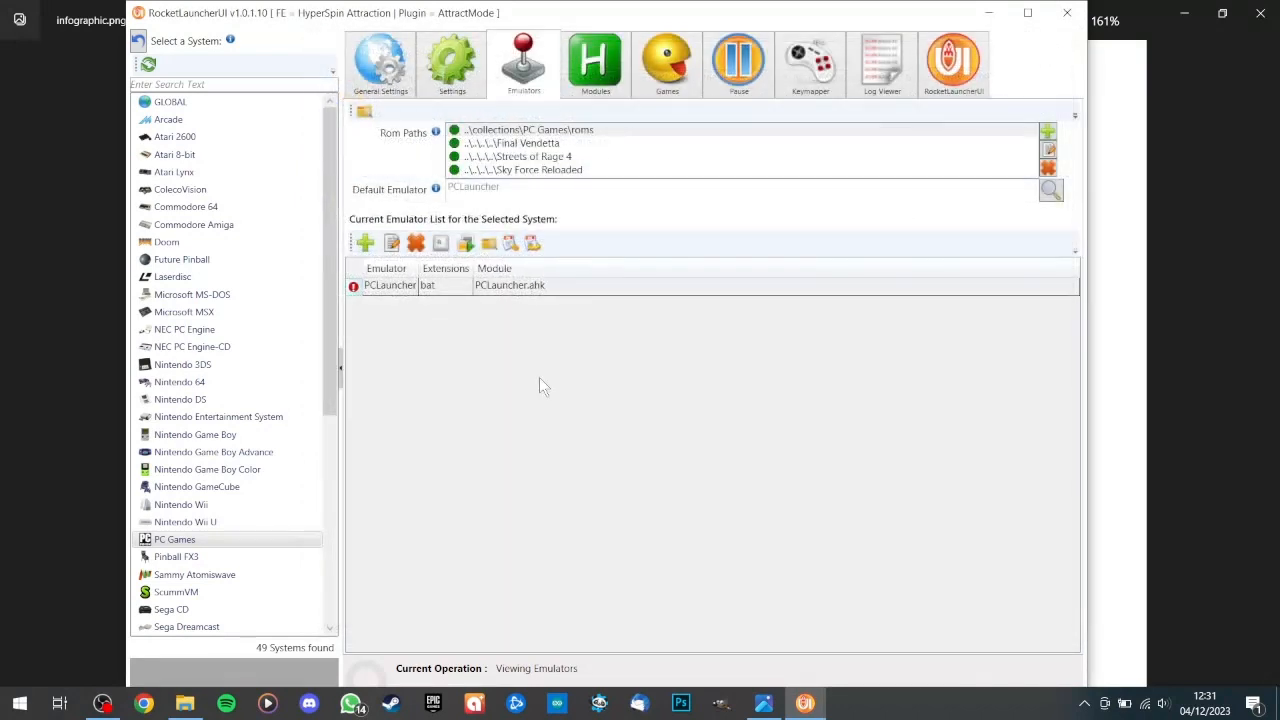
{"action": "left_click", "coordinate": [537, 244]}
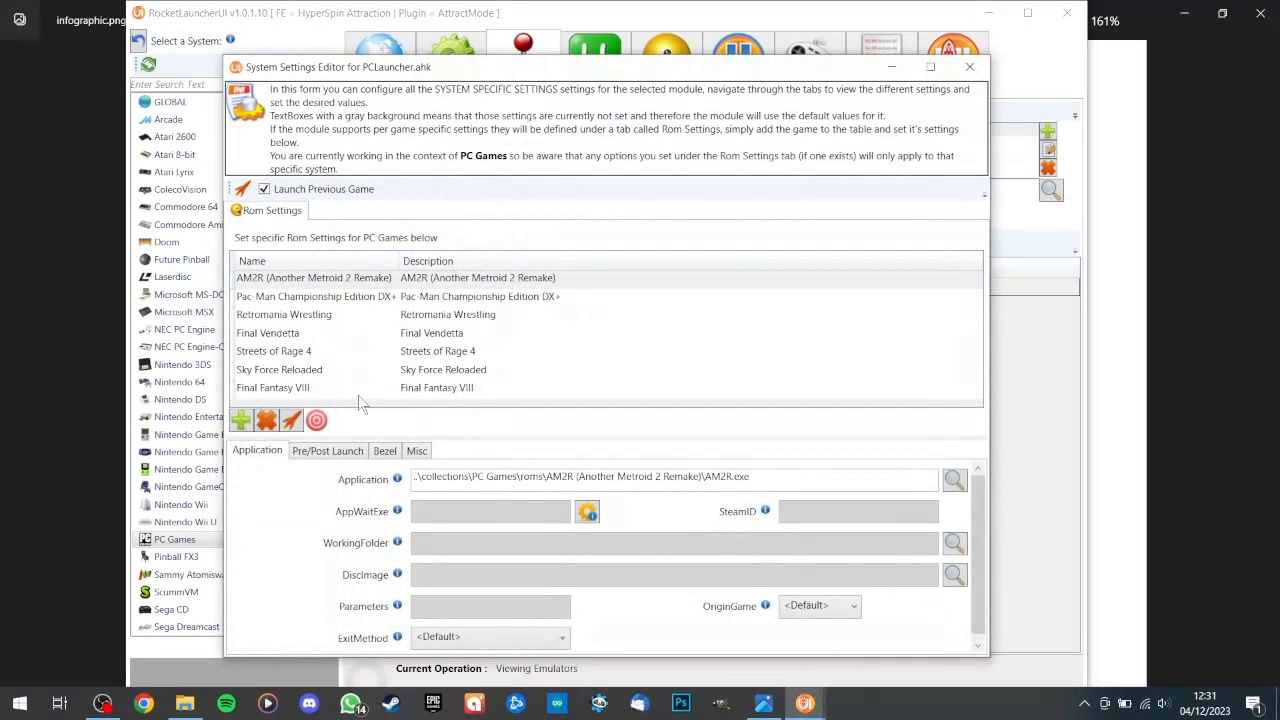
{"action": "left_click", "coordinate": [355, 388]}
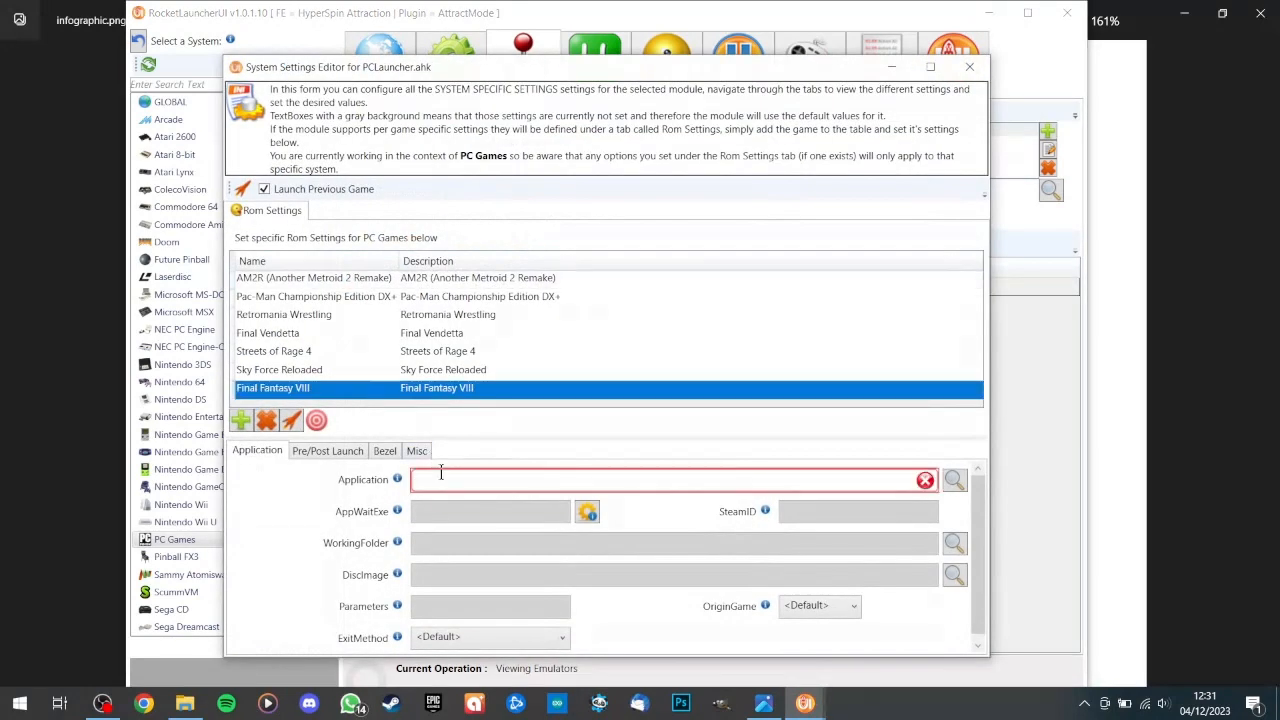
{"action": "left_click", "coordinate": [351, 455]}
{"action": "left_click", "coordinate": [386, 452]}
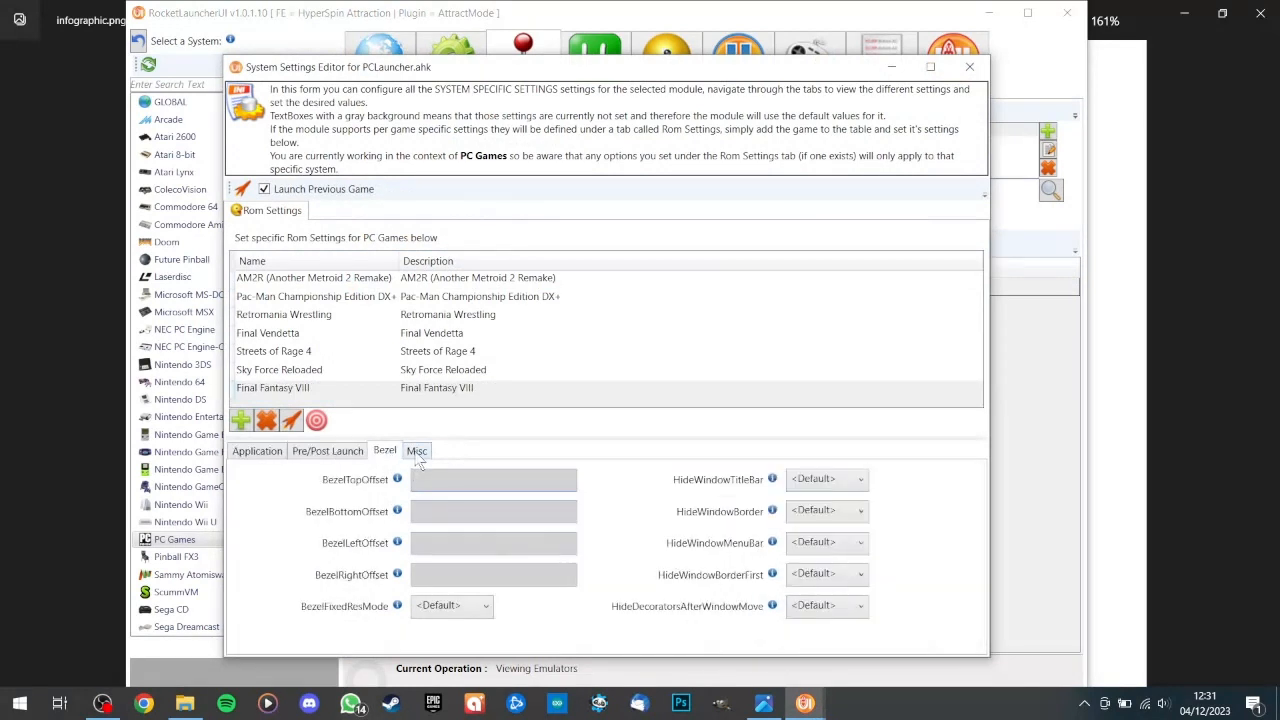
{"action": "left_click", "coordinate": [416, 451]}
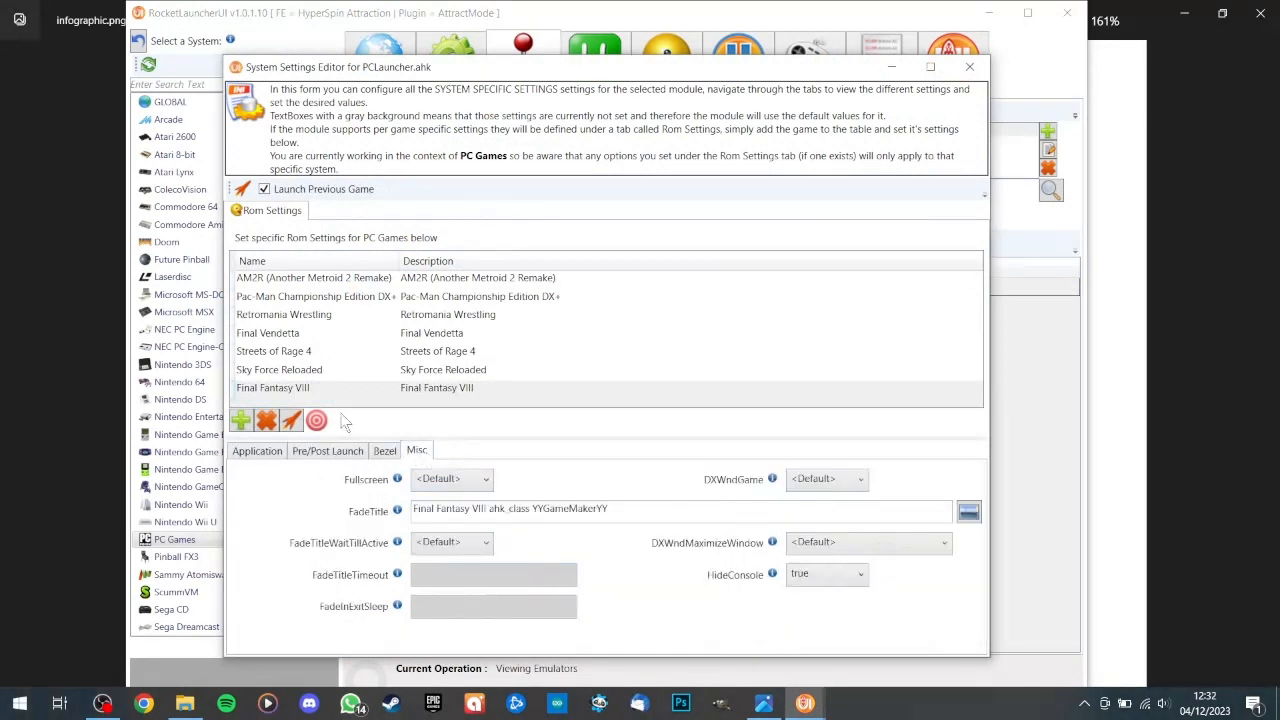
Step: Delete all rom settings for Final Fantasy VIII, then close the PCLauncher.ahk settings editor and RocketLauncherUI
{"action": "left_click", "coordinate": [275, 370]}
{"action": "left_click", "coordinate": [270, 389]}
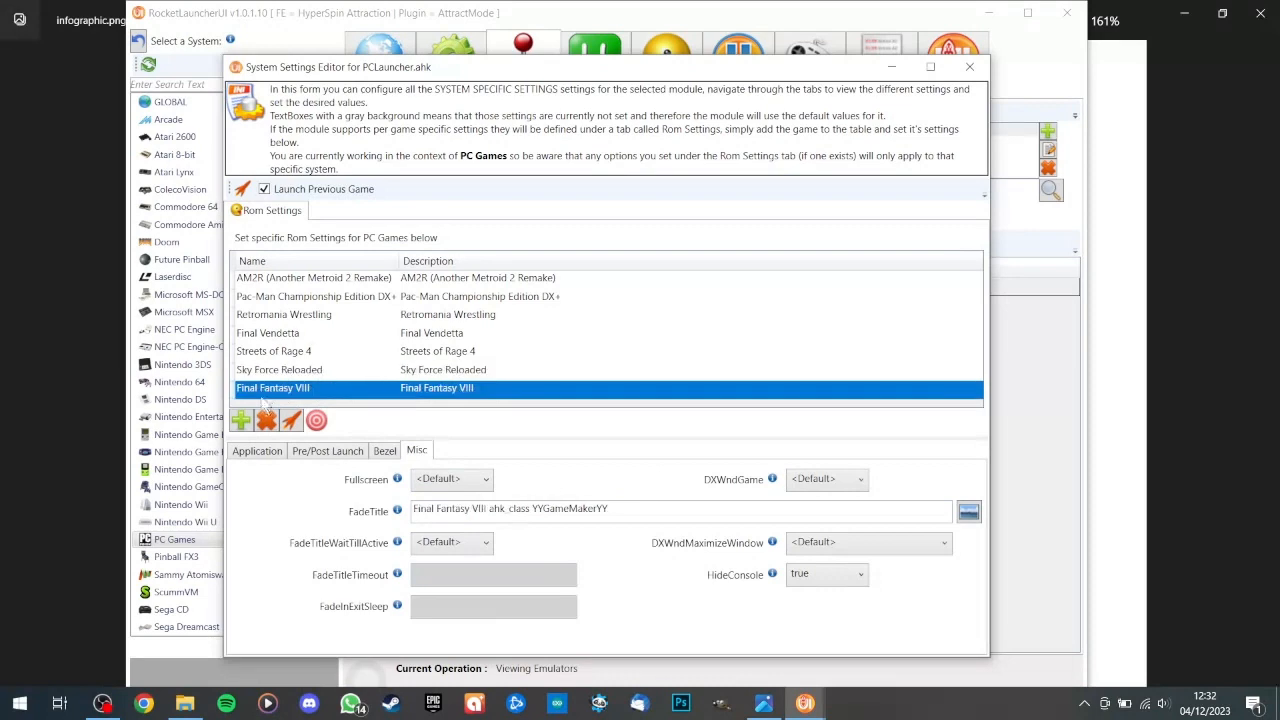
{"action": "left_click", "coordinate": [267, 422]}
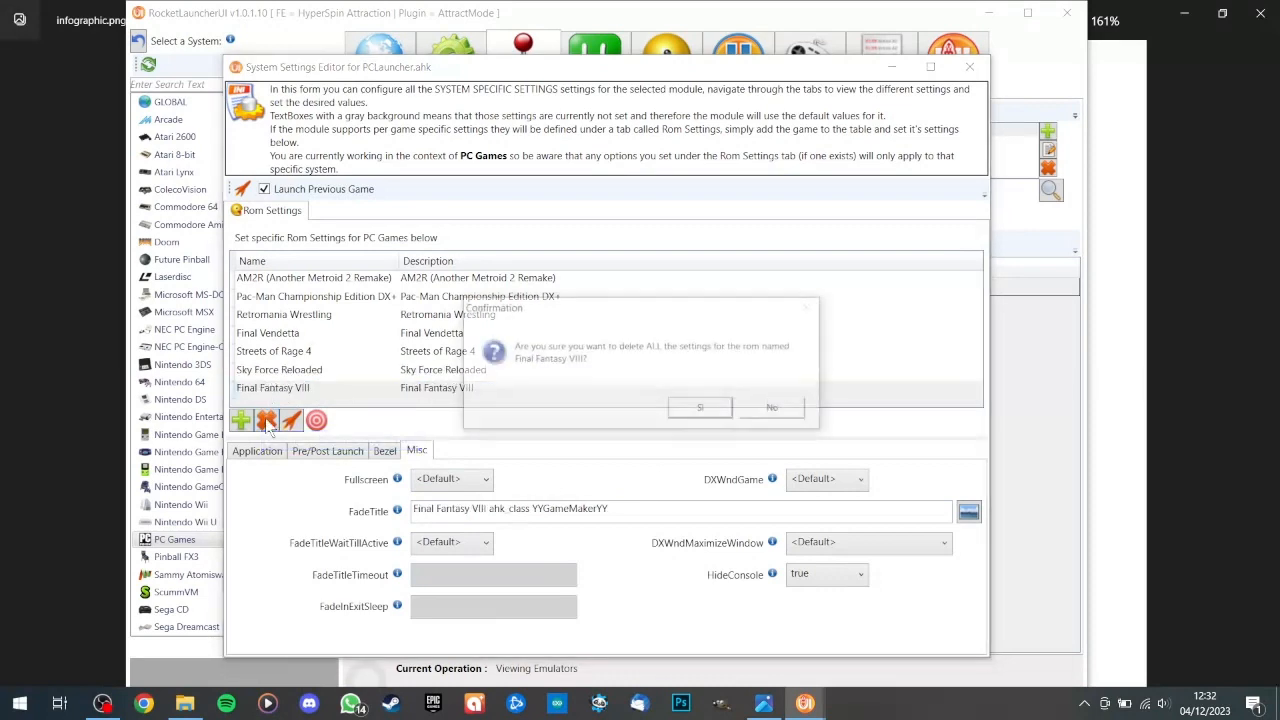
{"action": "left_click", "coordinate": [700, 409]}
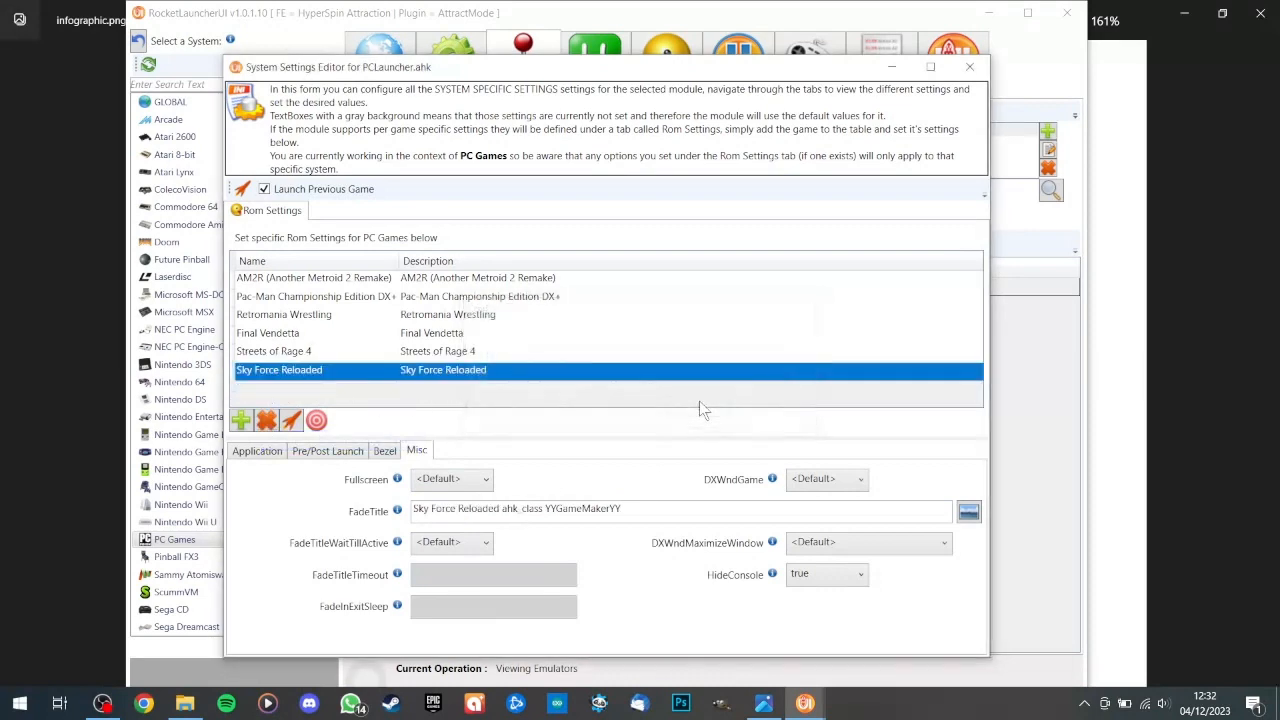
{"action": "left_click", "coordinate": [969, 67]}
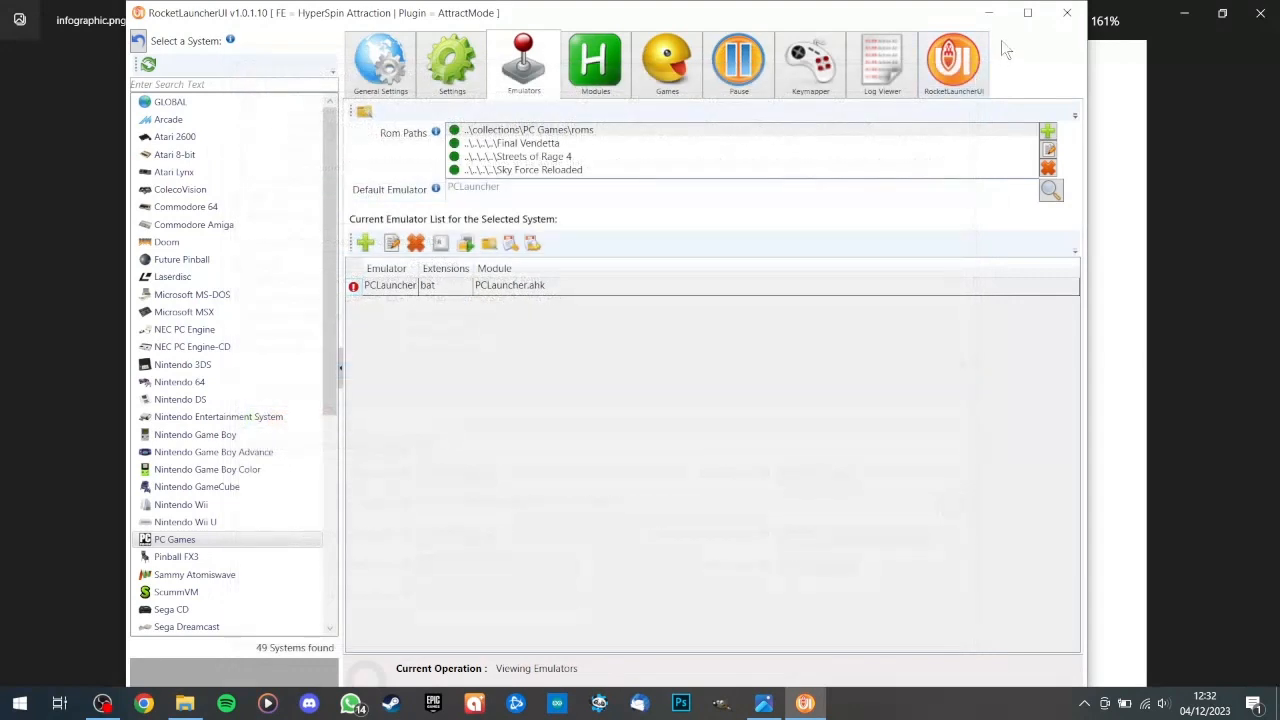
{"action": "left_click", "coordinate": [1067, 12]}
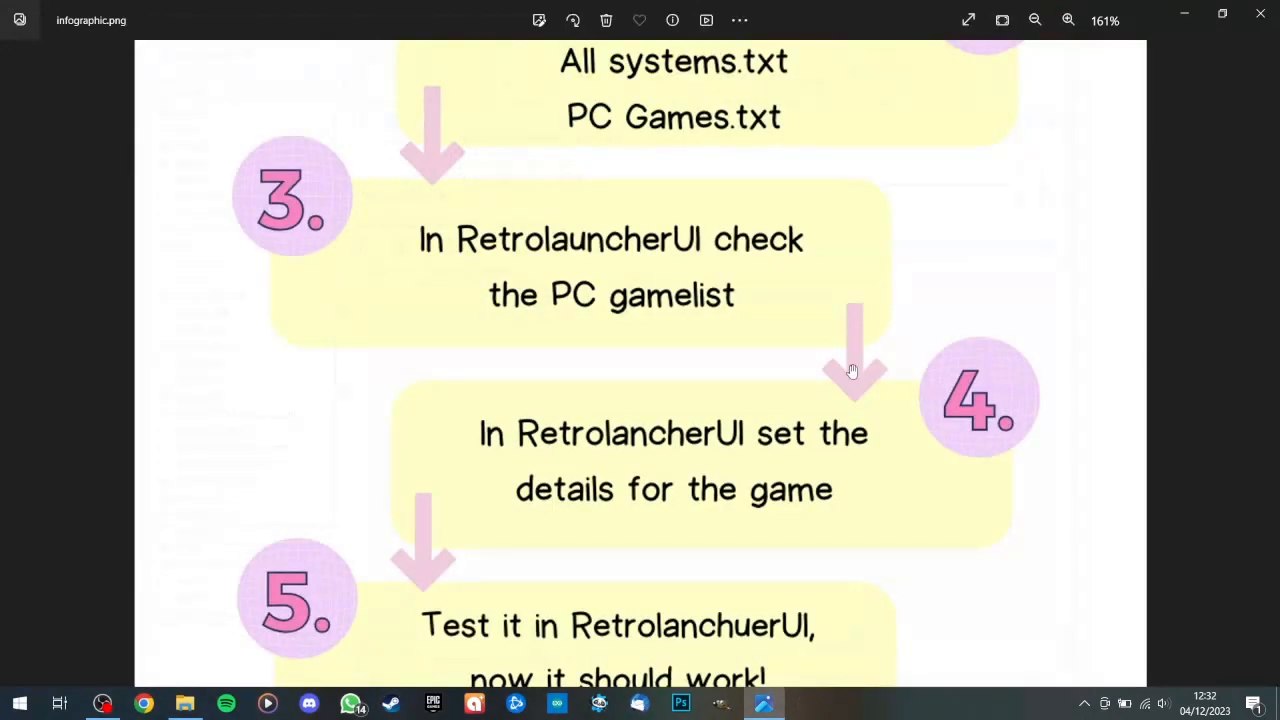
Step: Check step 6 of the infographic, then switch to File Explorer and open the HSA-AIO\collections\PC Games folder
{"action": "scroll", "coordinate": [852, 371], "scroll_direction": "down", "scroll_amount": 5}
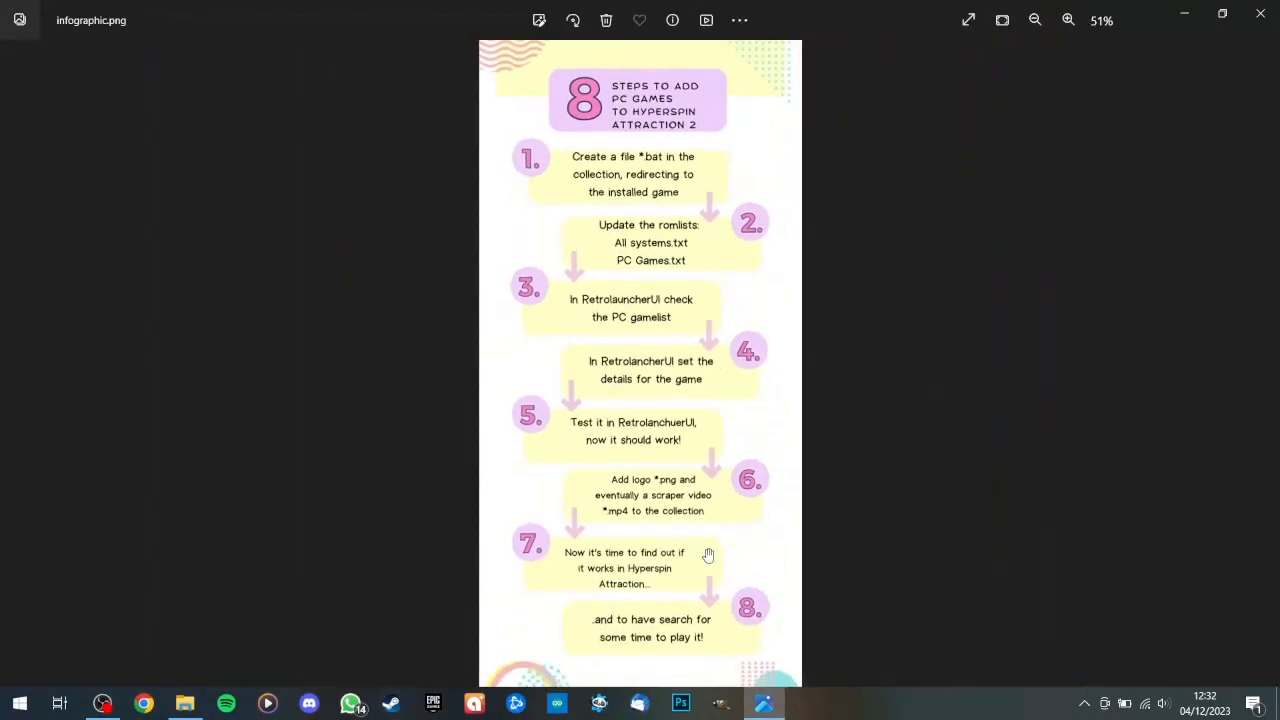
{"action": "scroll", "coordinate": [708, 555], "scroll_direction": "up", "scroll_amount": 4}
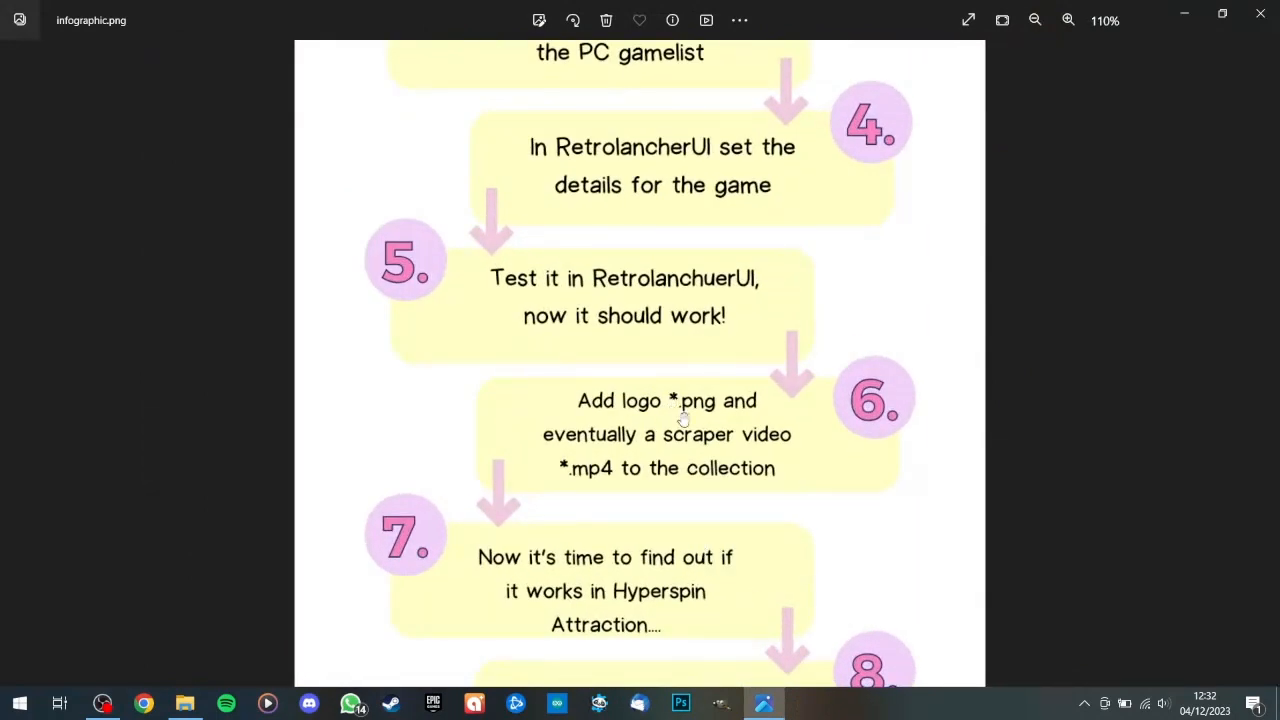
{"action": "left_click", "coordinate": [185, 703]}
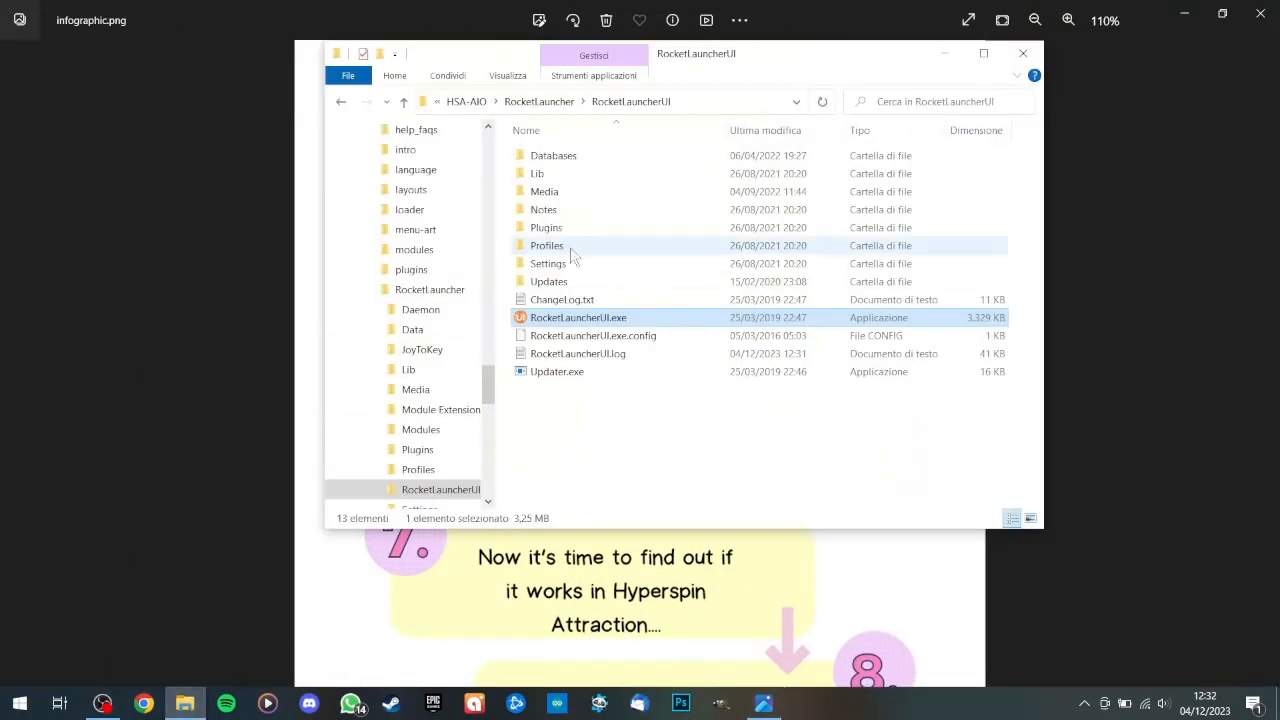
{"action": "left_click", "coordinate": [403, 102]}
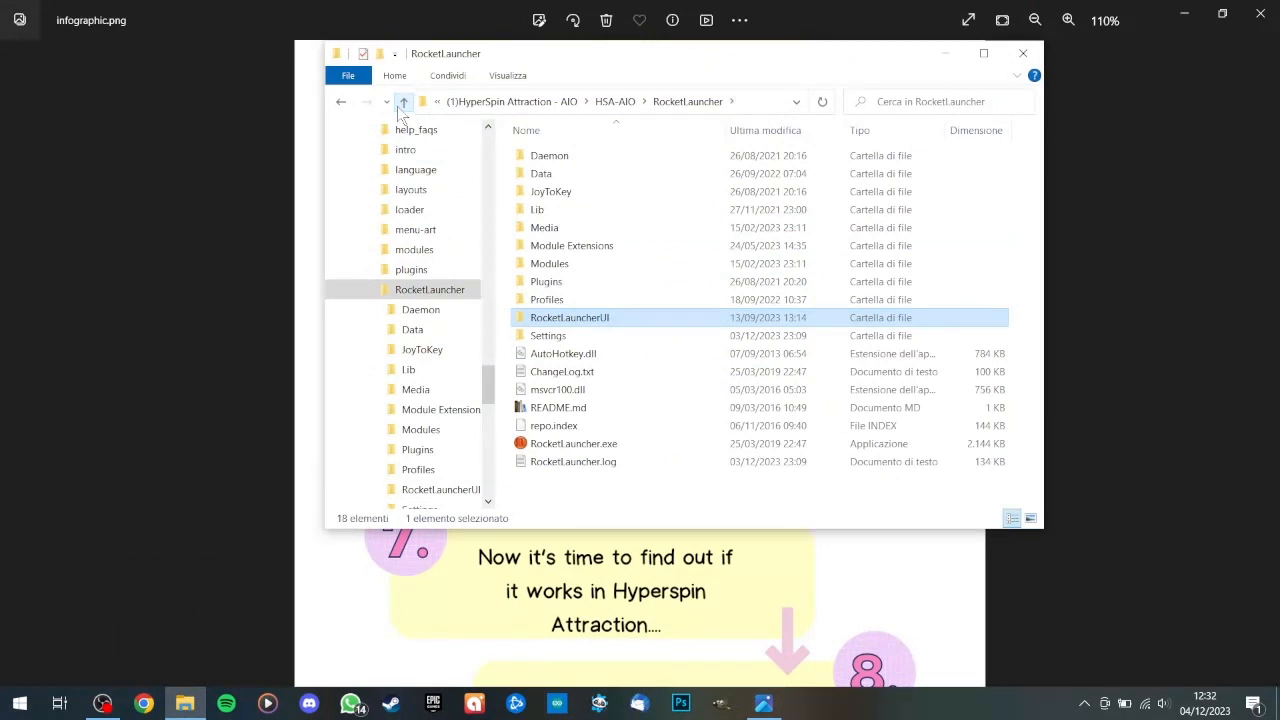
{"action": "left_click", "coordinate": [401, 104]}
{"action": "double_click", "coordinate": [571, 157]}
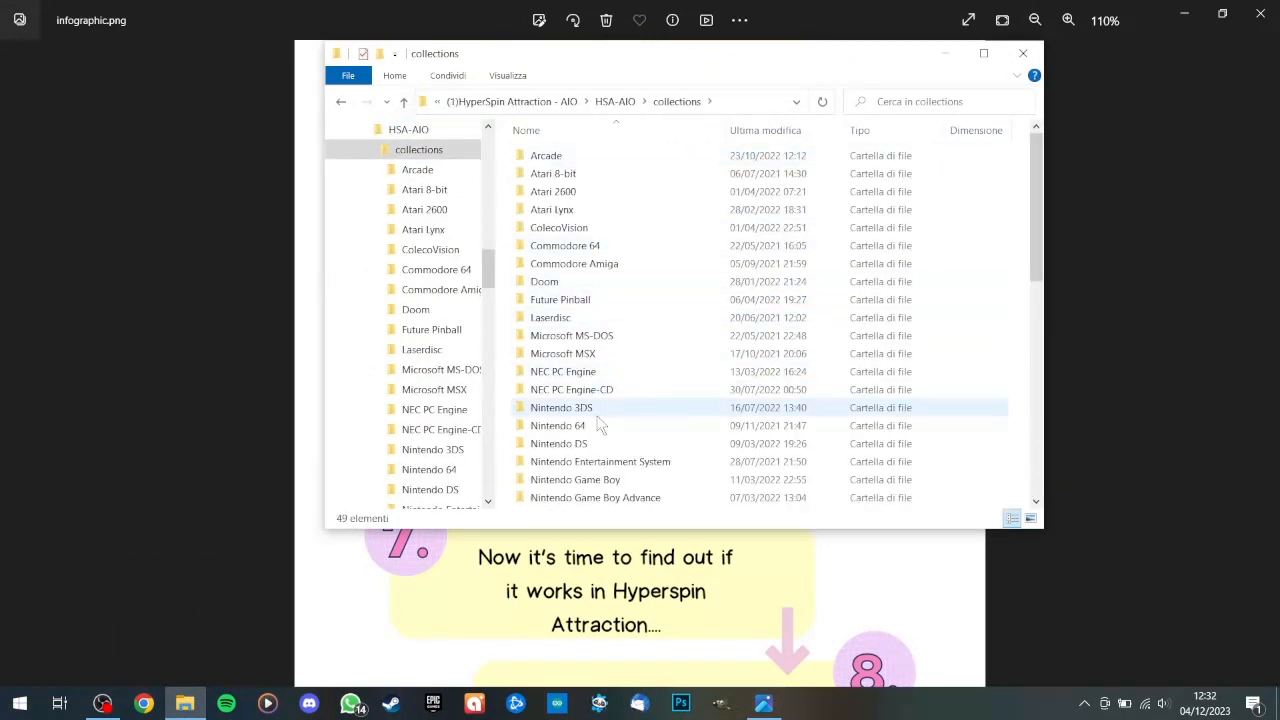
{"action": "scroll", "coordinate": [651, 397], "scroll_direction": "down", "scroll_amount": 3}
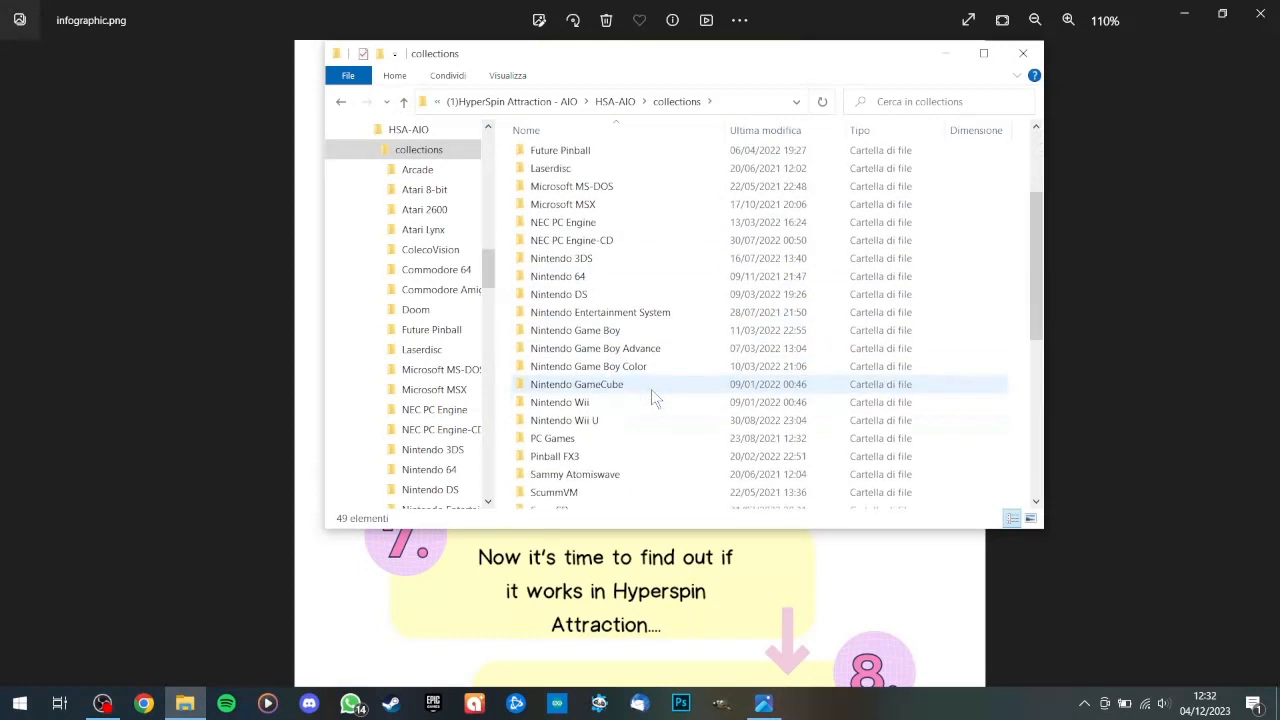
{"action": "double_click", "coordinate": [611, 440]}
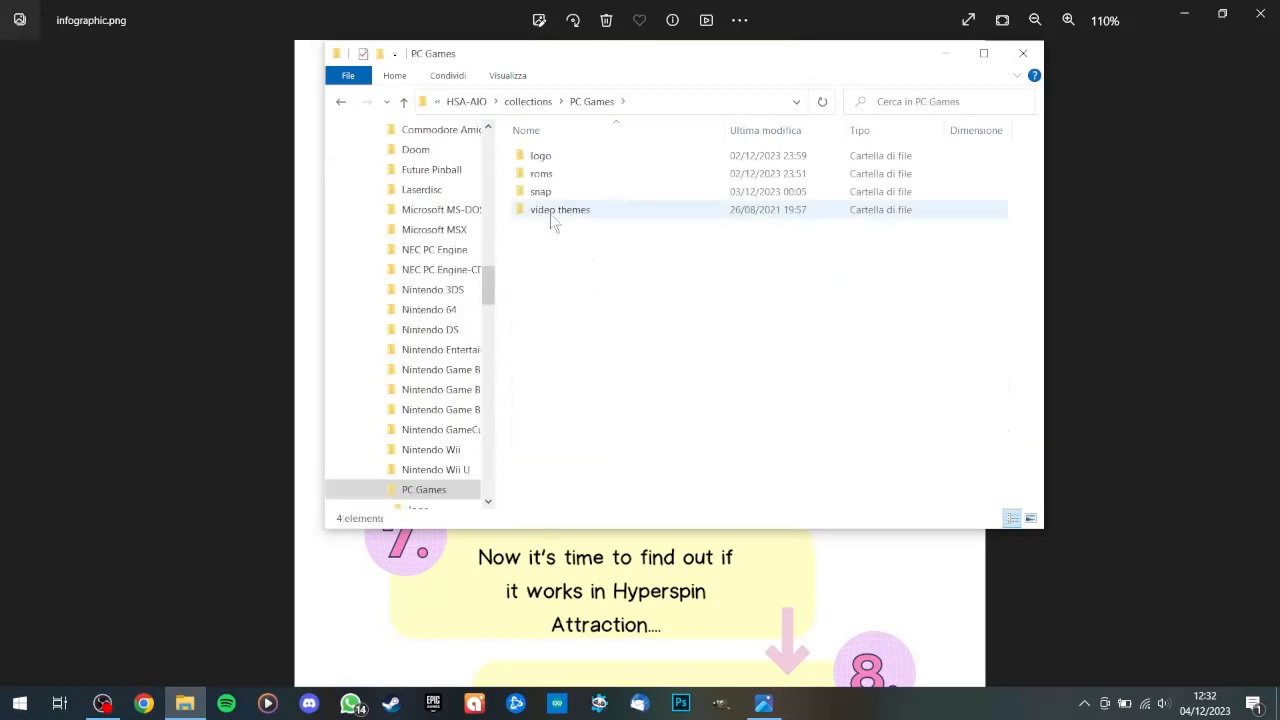
Step: Look into the roms folder, then view the Final Vendetta.png image in the PC Games logo folder and close it
{"action": "double_click", "coordinate": [557, 173]}
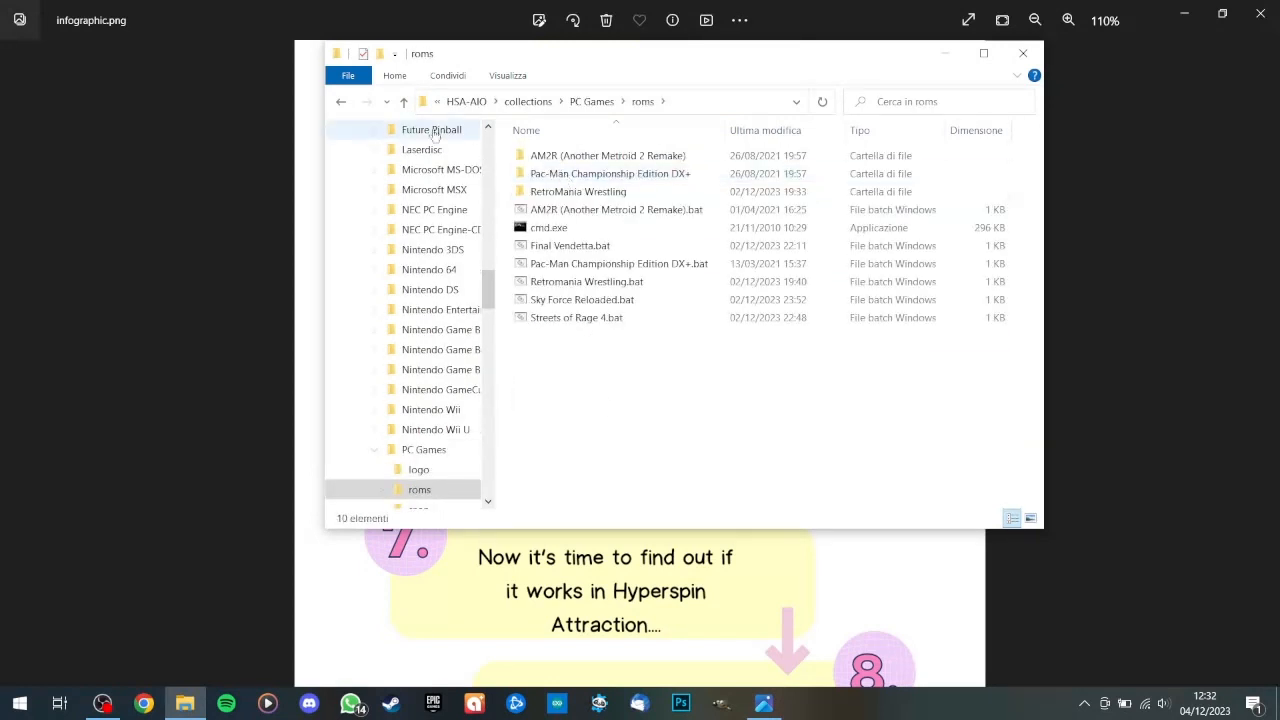
{"action": "left_click", "coordinate": [404, 101]}
{"action": "double_click", "coordinate": [563, 160]}
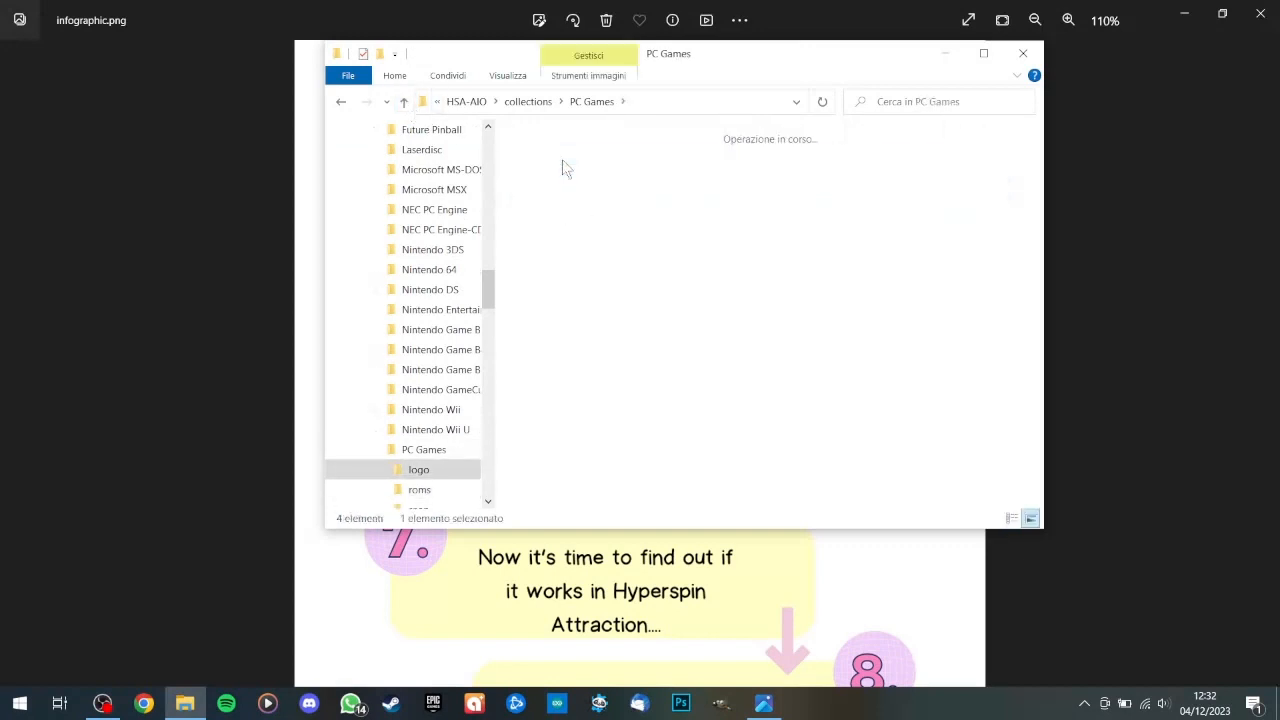
{"action": "double_click", "coordinate": [641, 203]}
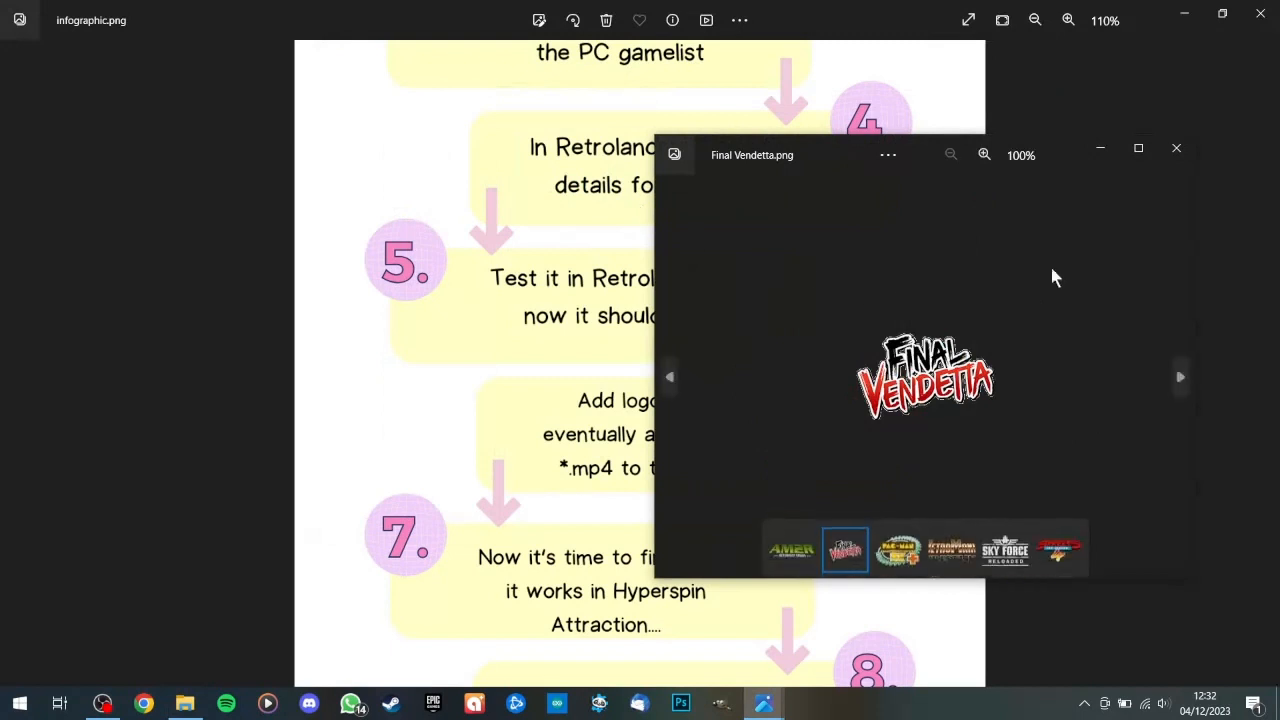
{"action": "left_click", "coordinate": [1176, 149]}
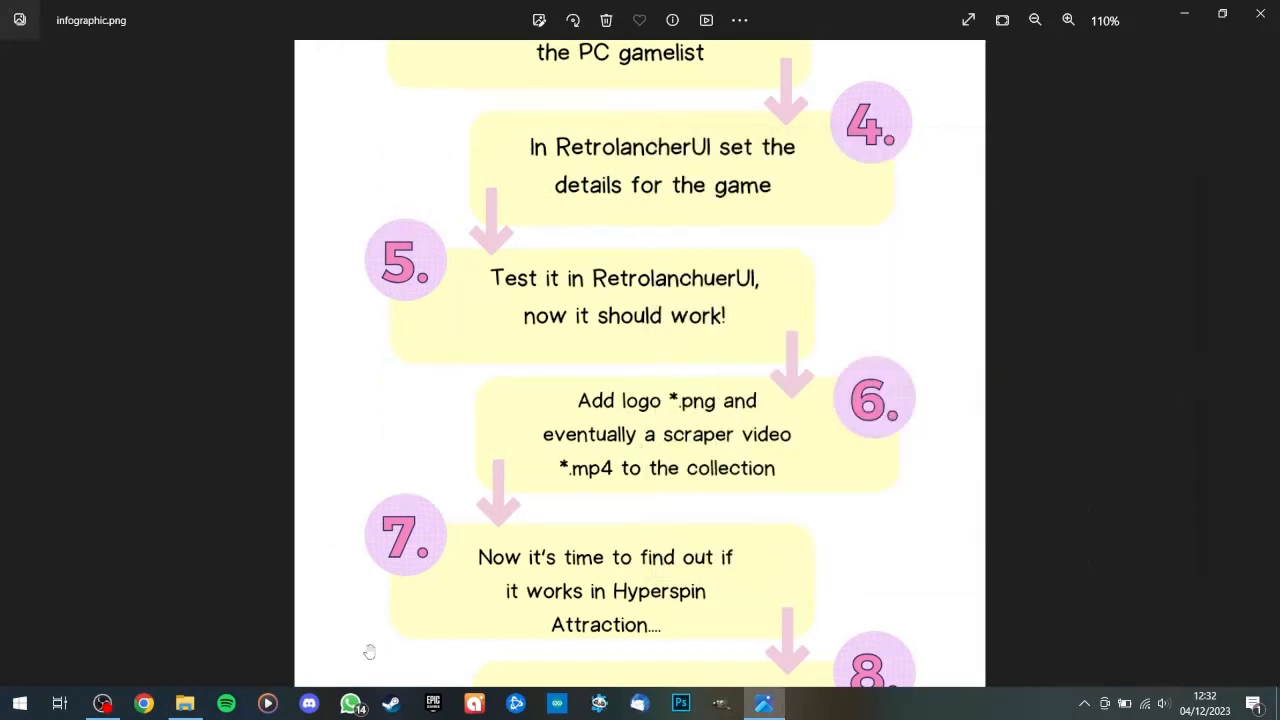
Step: Go back to File Explorer and open the PC Games snap folder to check the Final Vendetta video
{"action": "left_click", "coordinate": [184, 703]}
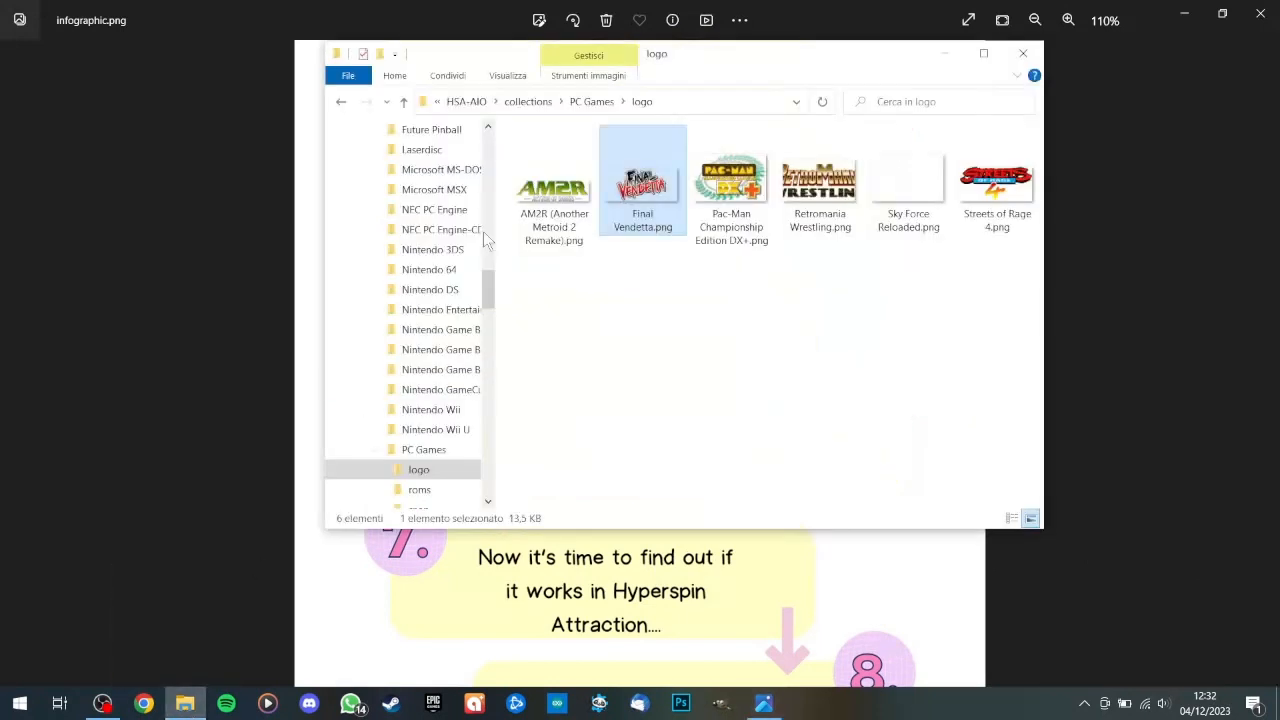
{"action": "left_click", "coordinate": [404, 101]}
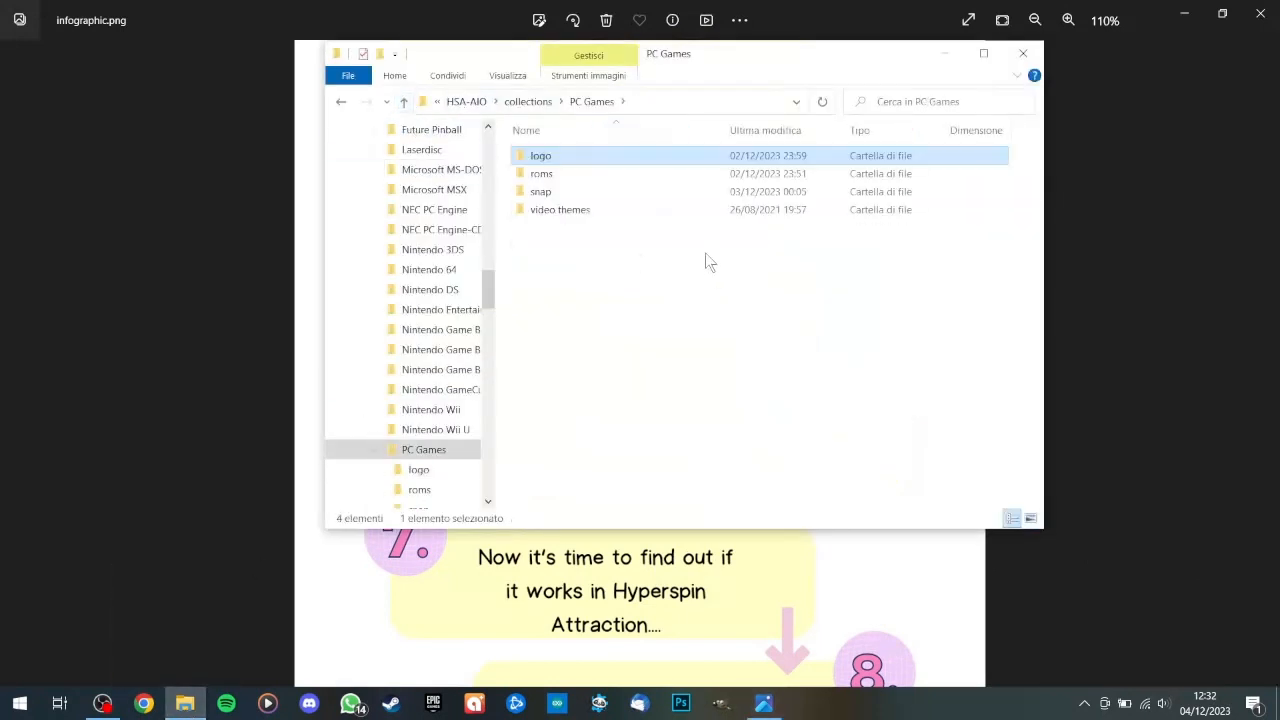
{"action": "double_click", "coordinate": [577, 193]}
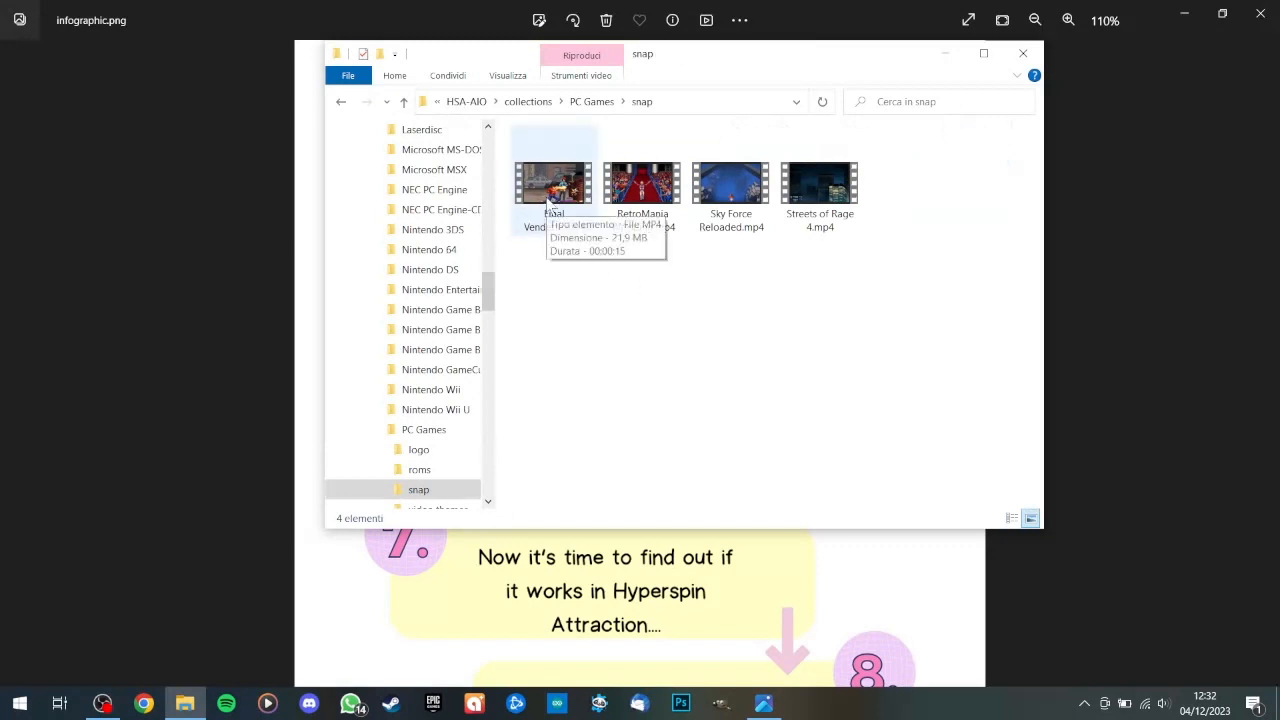
Step: Review the remaining infographic steps, close the image and launch HyperSpin Attraction
{"action": "left_click", "coordinate": [1142, 287]}
{"action": "scroll", "coordinate": [634, 517], "scroll_direction": "down", "scroll_amount": 3}
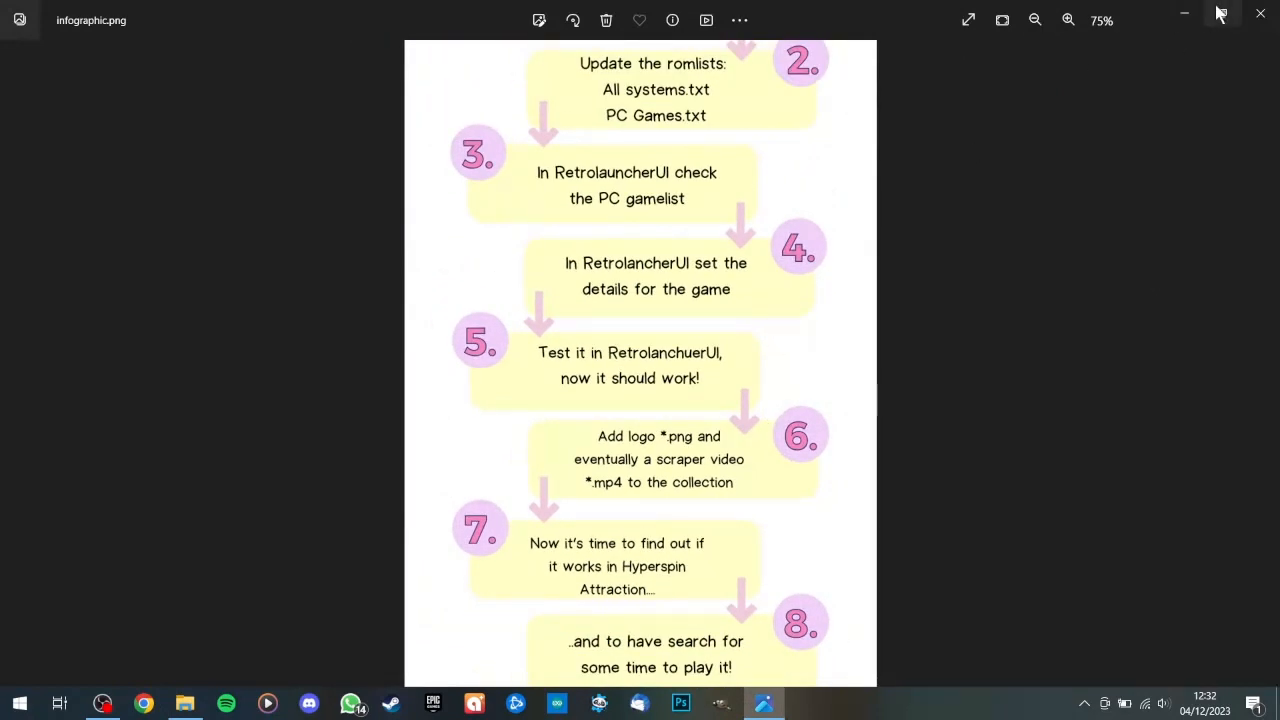
{"action": "left_click", "coordinate": [1262, 14]}
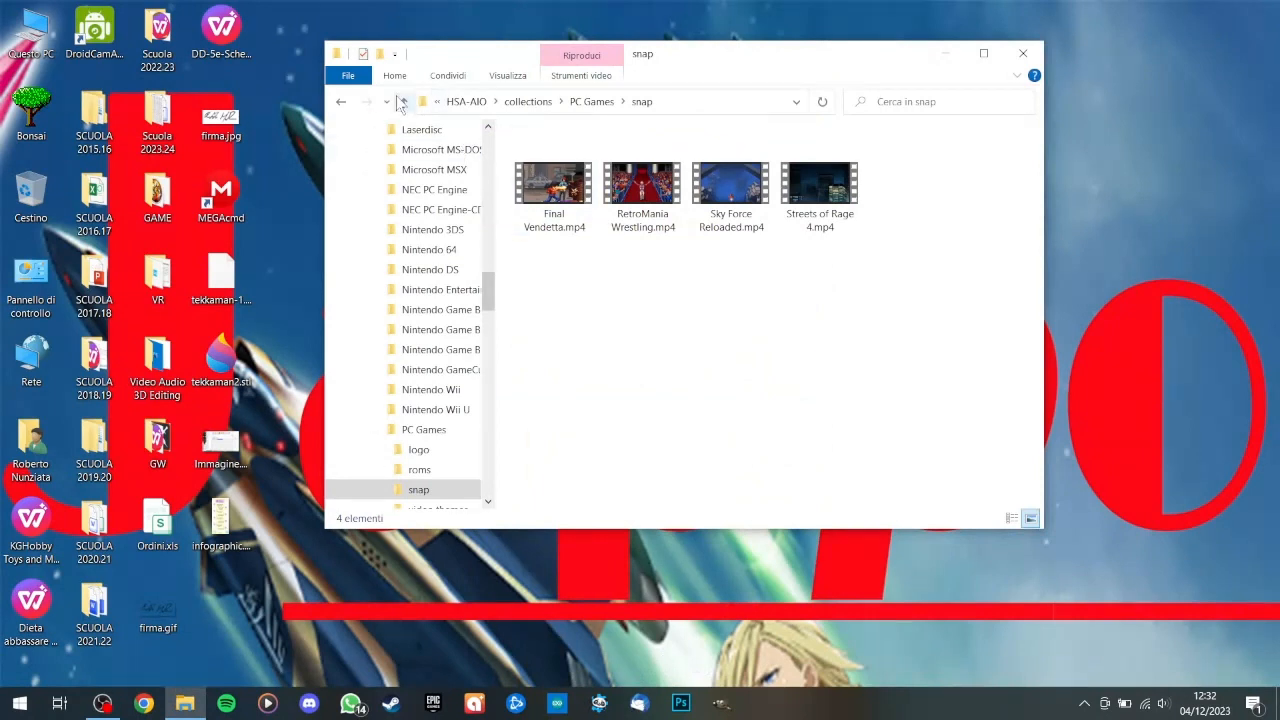
{"action": "left_click", "coordinate": [470, 705]}
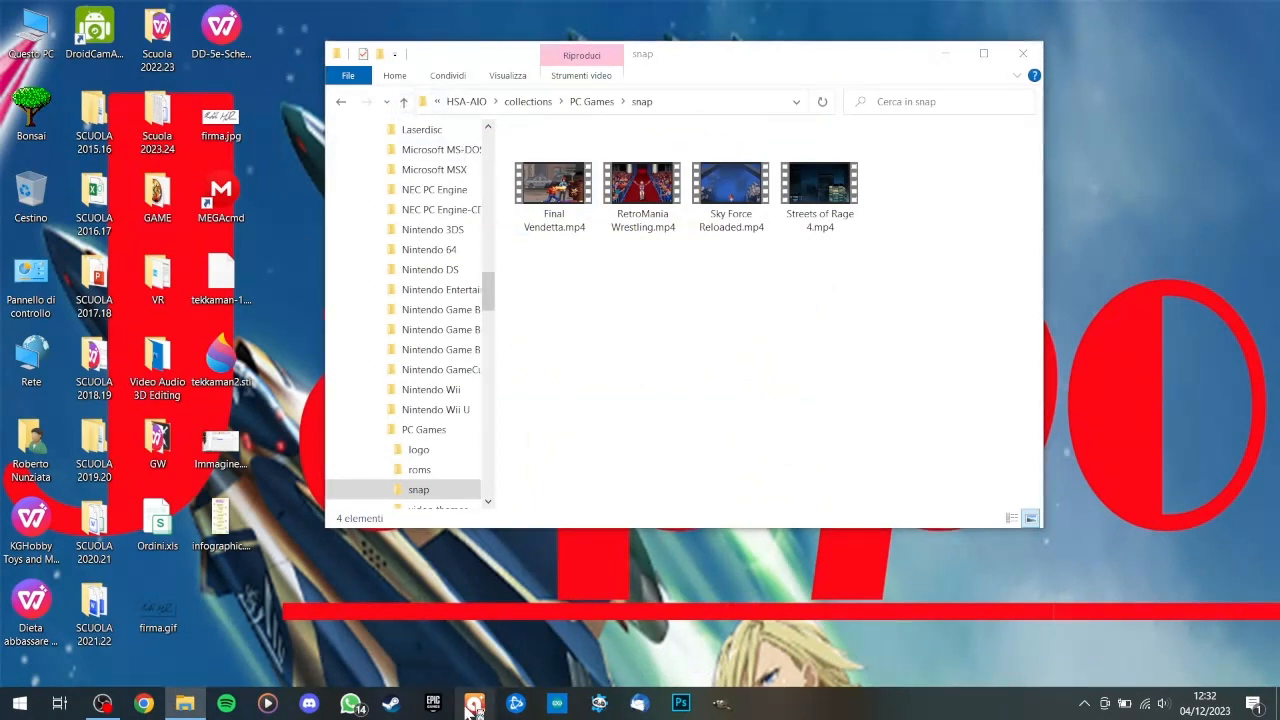